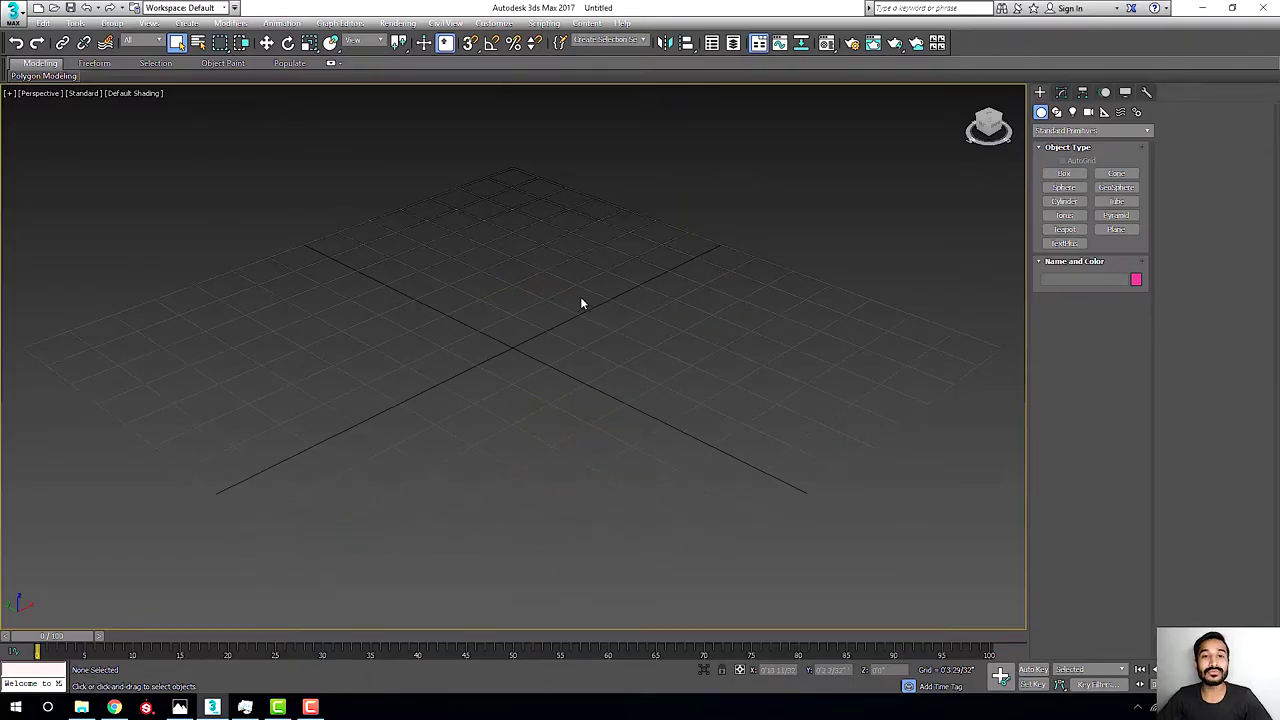
Draw a tall rectangular plane in the Front view.
key(f)
middle_drag(563, 313, 576, 297)
click(1116, 229)
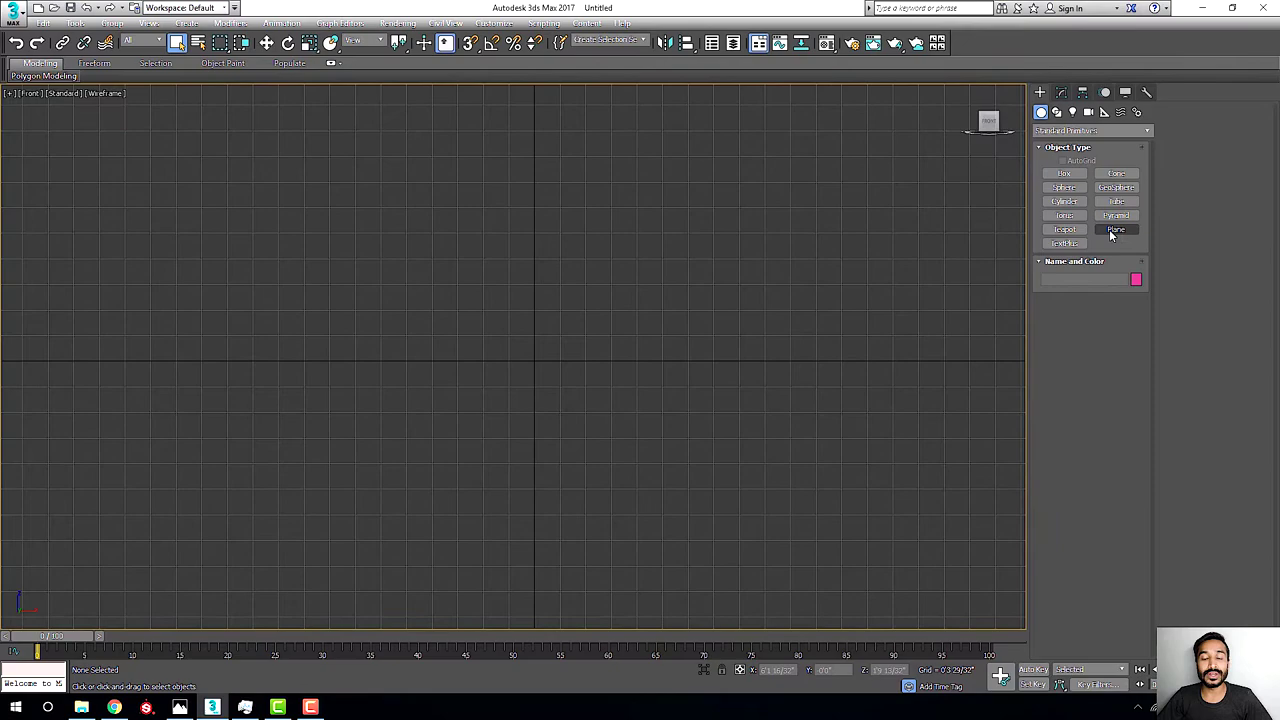
scroll(565, 290, down, 4)
drag(491, 169, 640, 381)
right_click(598, 323)
middle_drag(598, 323, 606, 318)
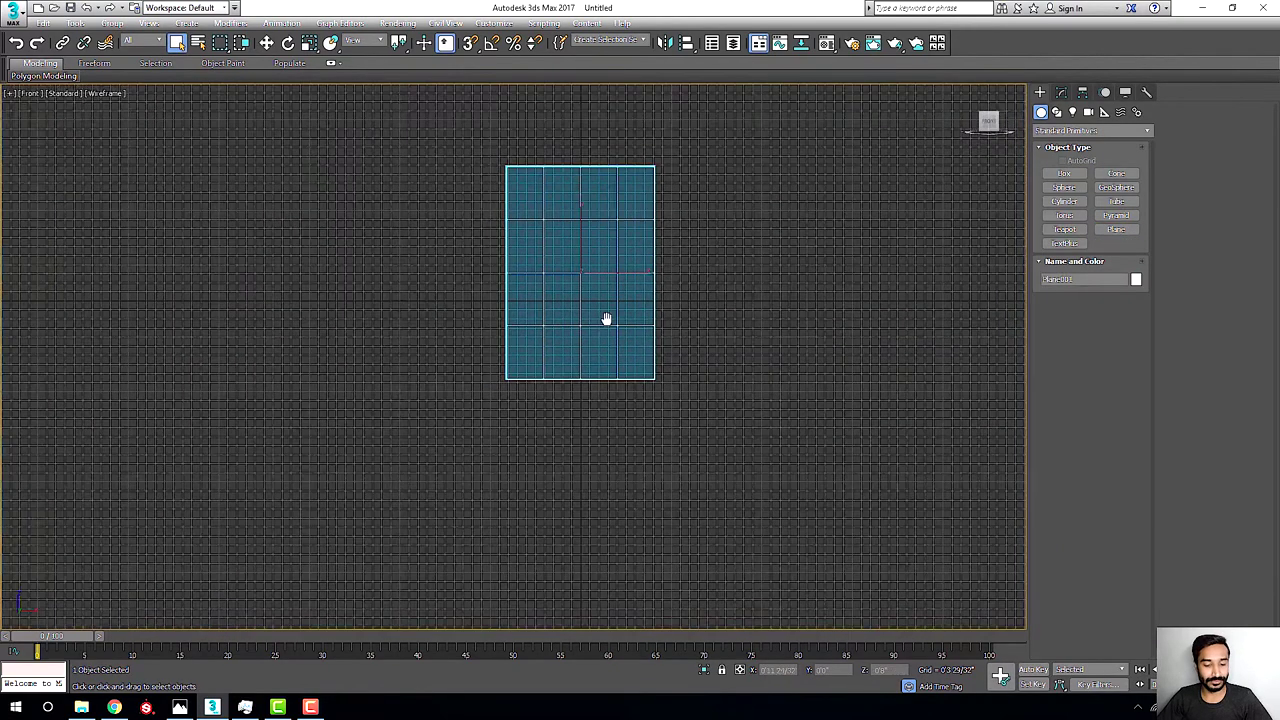
Hide the viewport grid and show the plane with solid shading.
key(g)
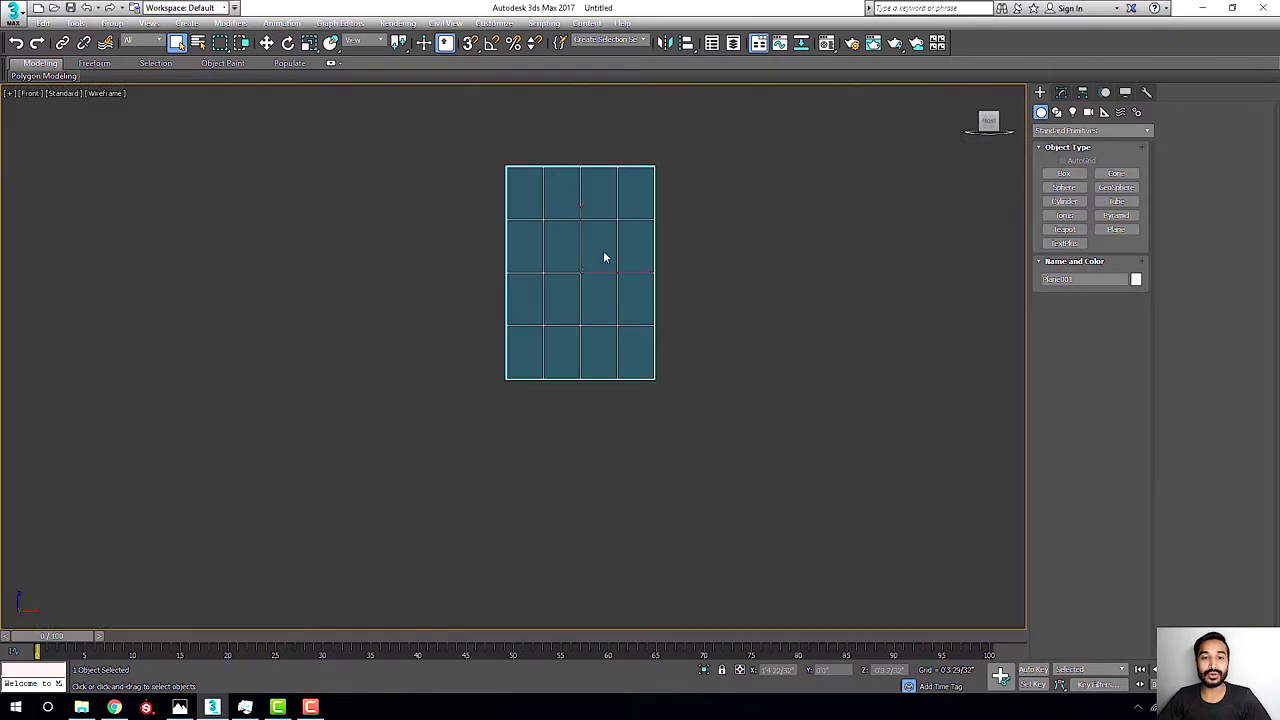
scroll(585, 209, up, 4)
key(F3)
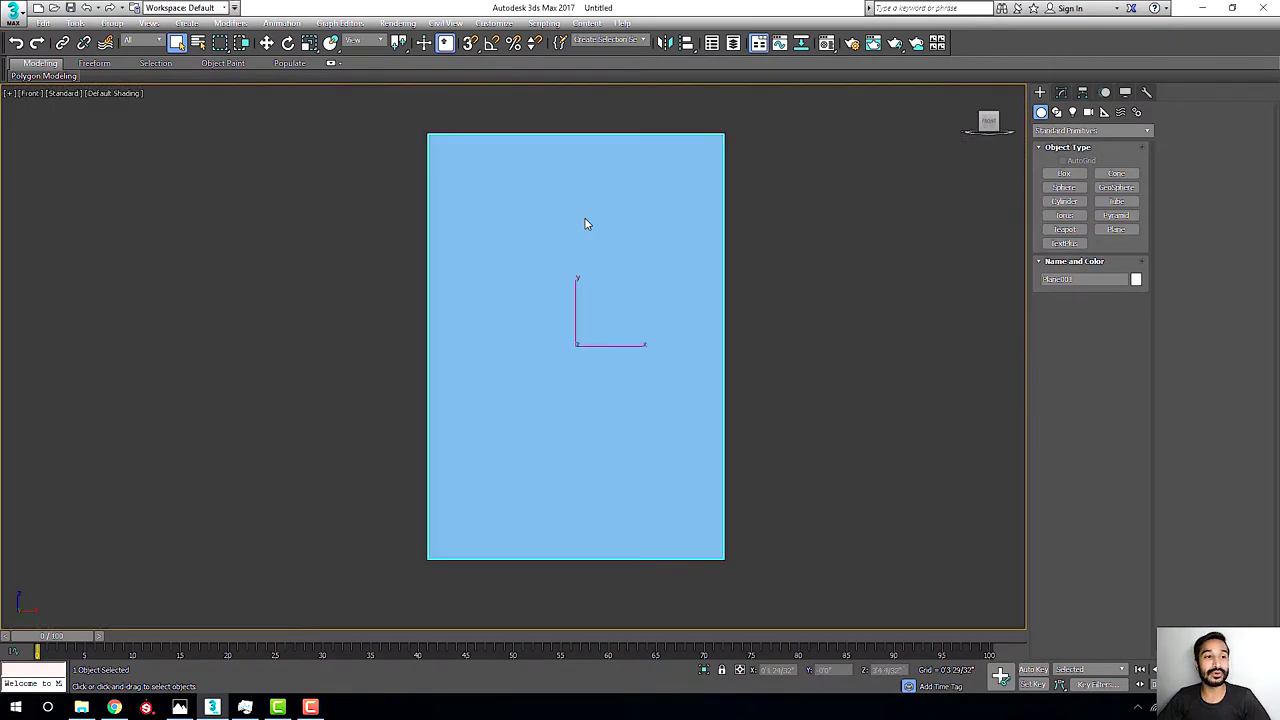
middle_drag(556, 223, 566, 217)
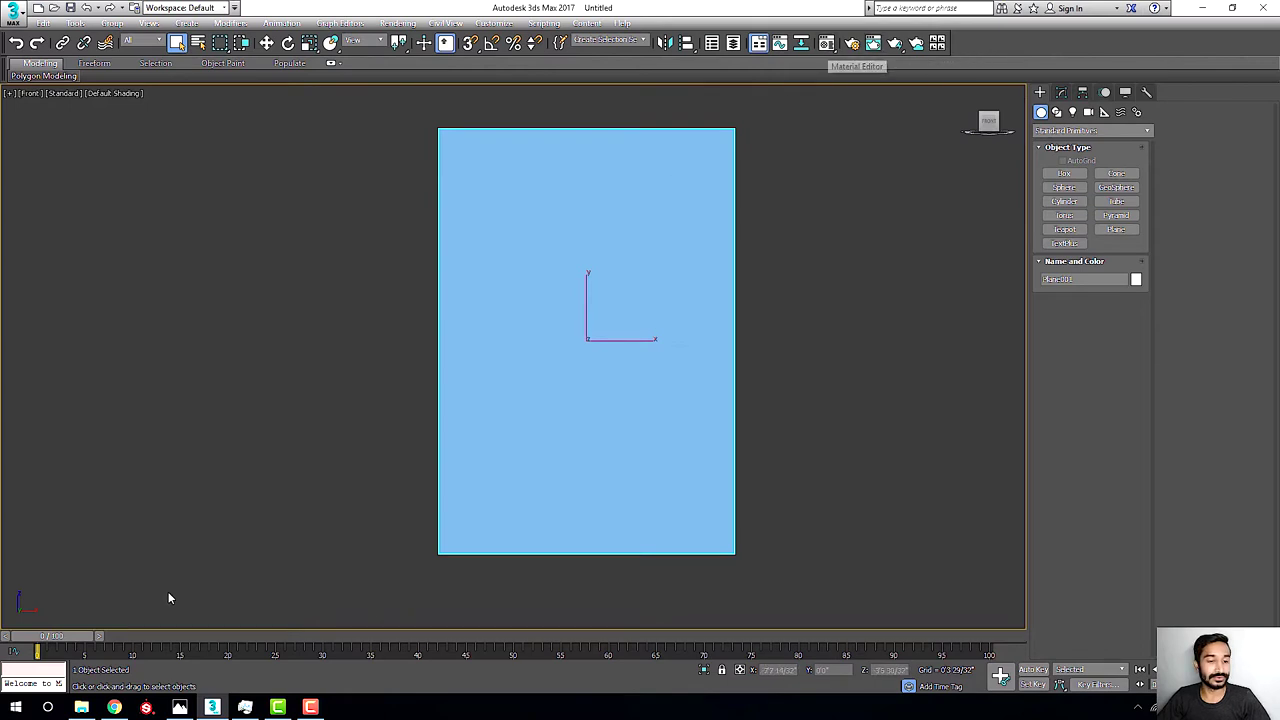
Drag the 'wine glass' JPG from the Pictures folder onto the plane.
click(83, 708)
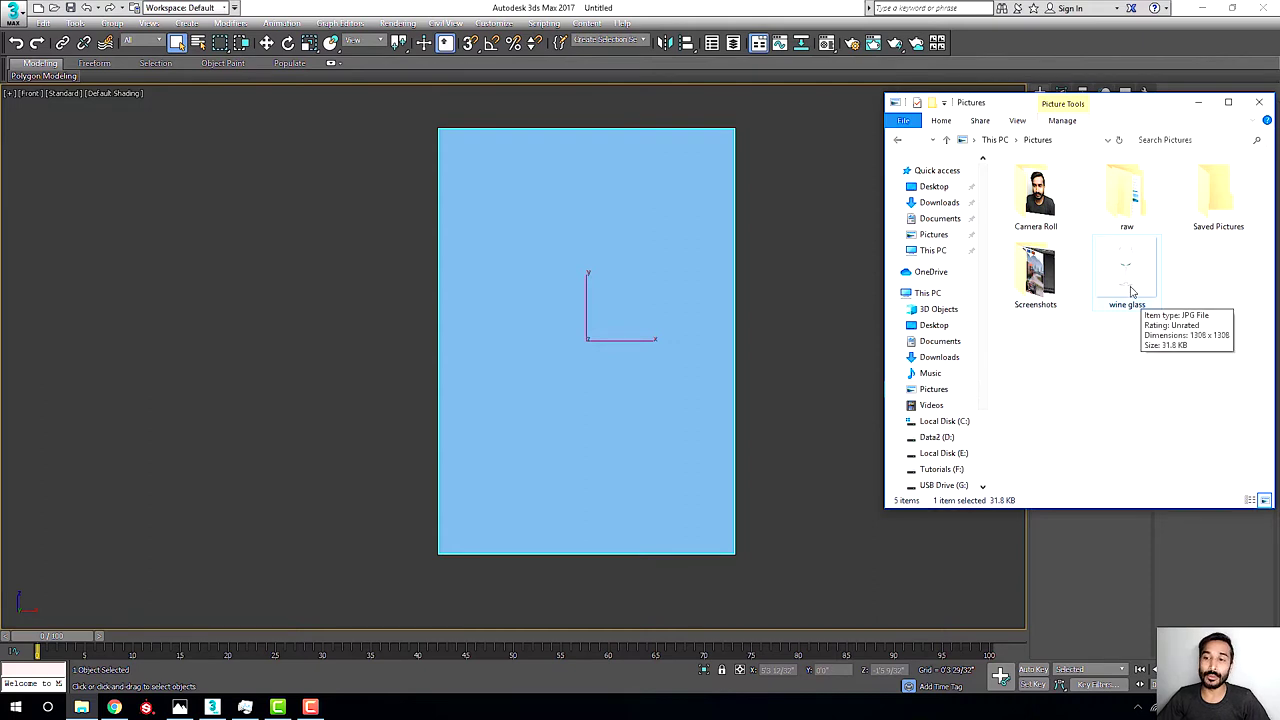
drag(1131, 291, 591, 311)
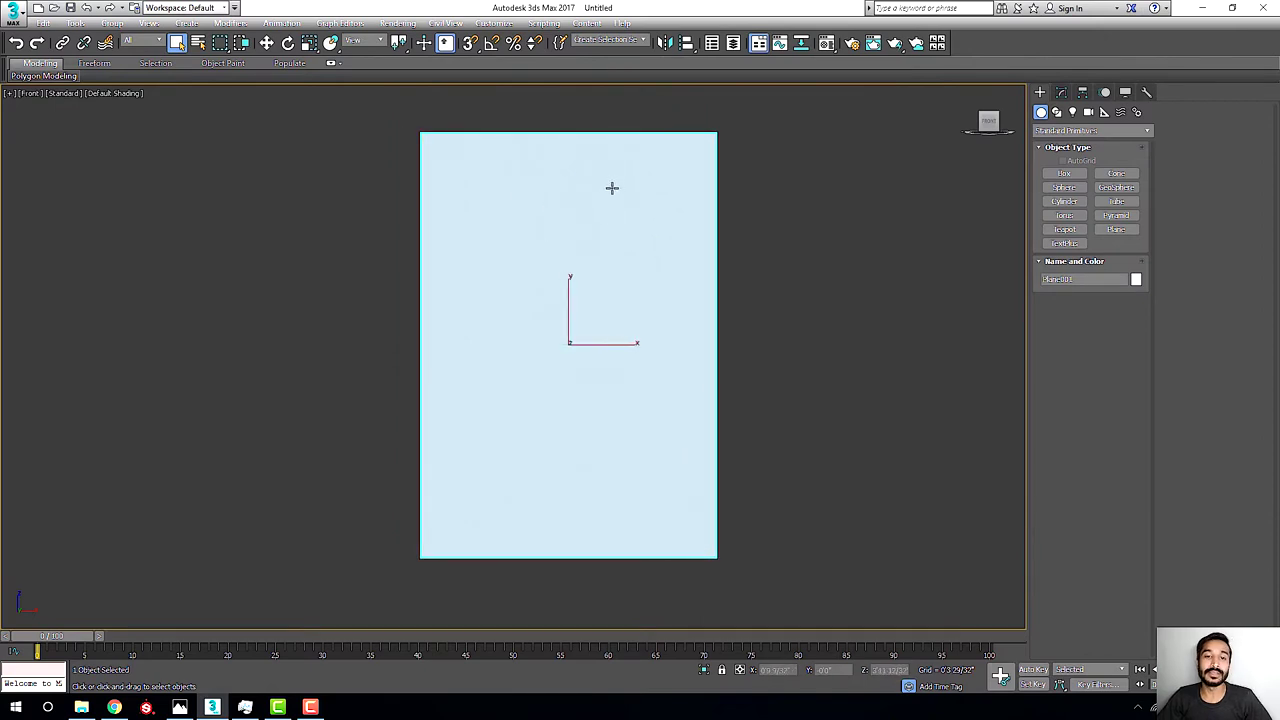
scroll(517, 231, up, 3)
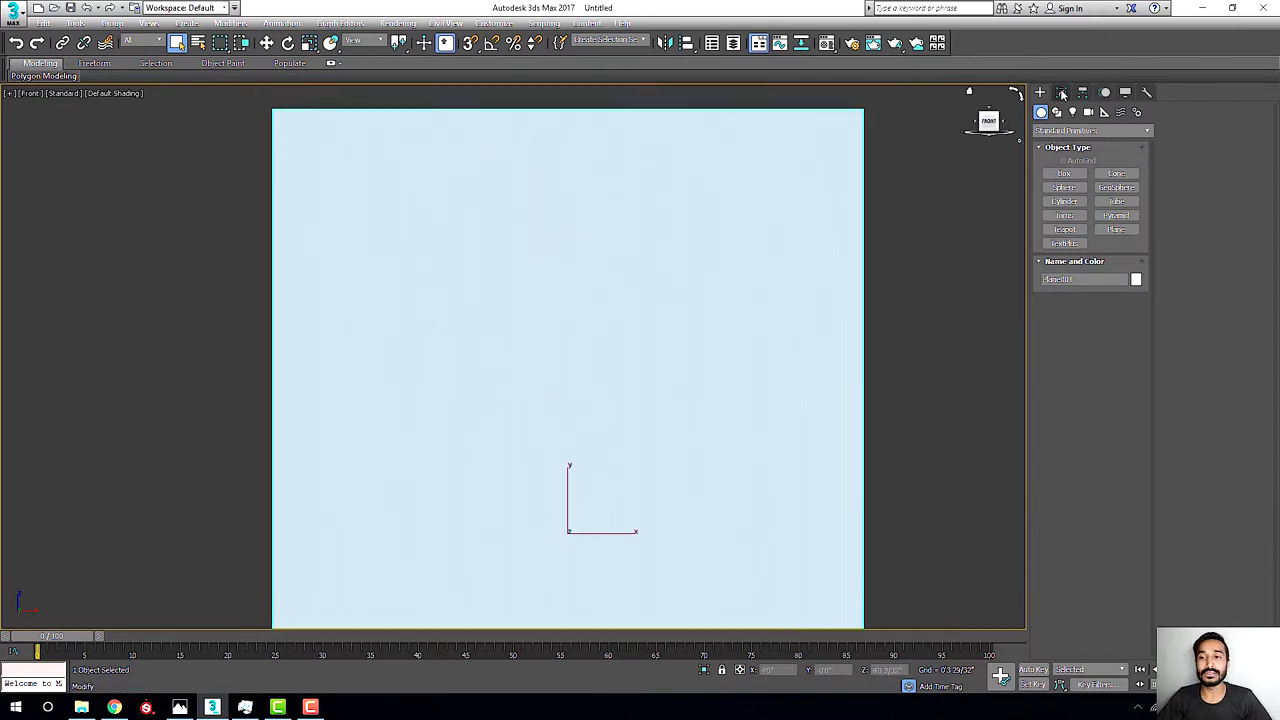
Uncheck Real-World Map Size so the wine glass photo displays on the plane.
click(1061, 92)
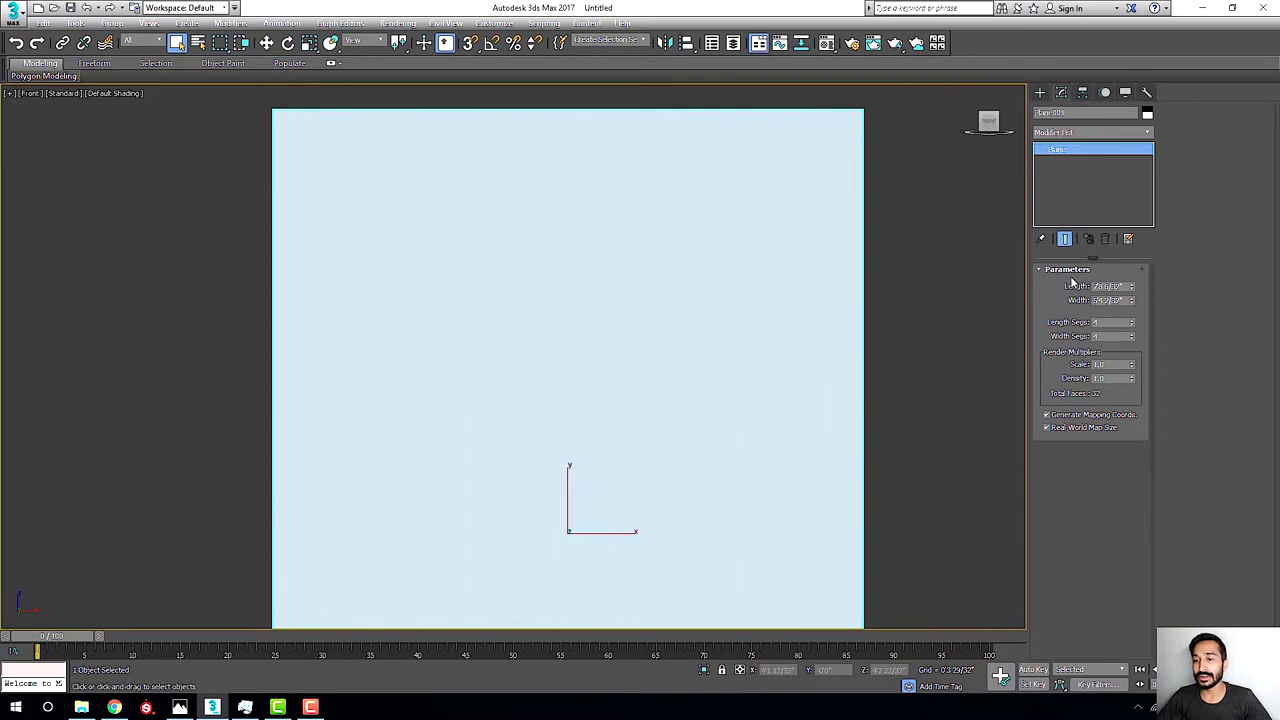
click(1057, 429)
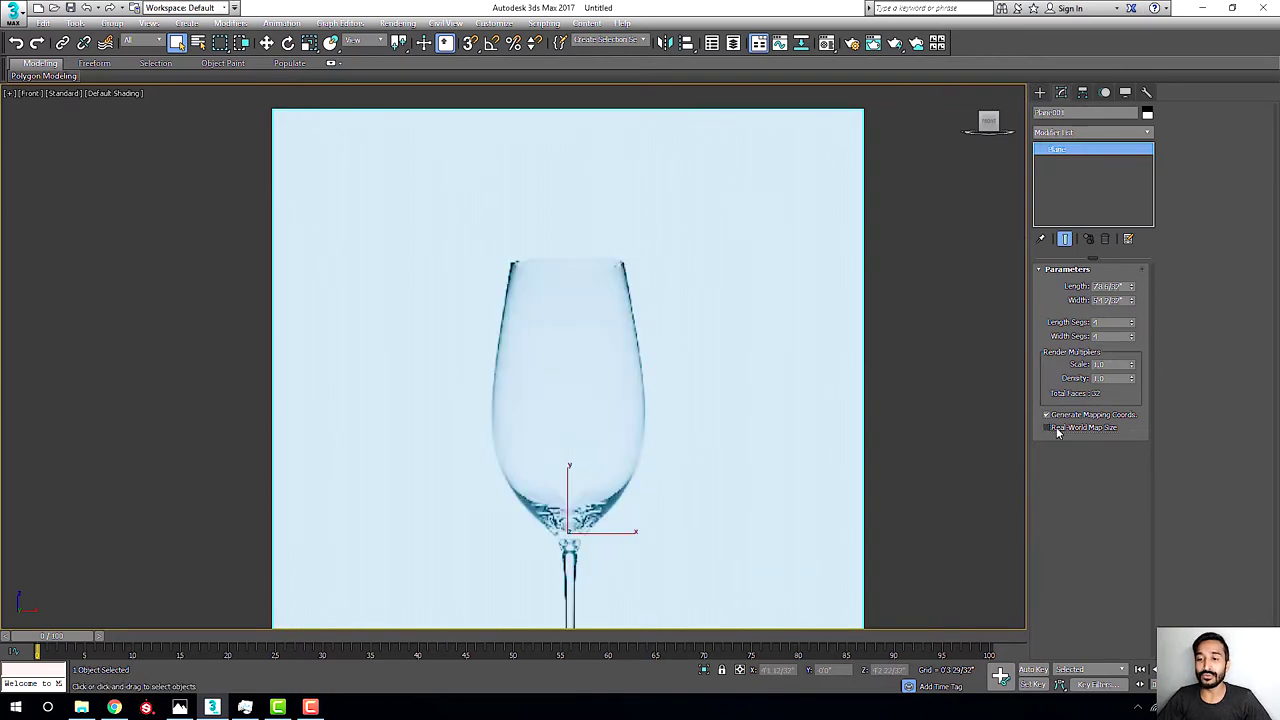
scroll(594, 352, down, 5)
middle_drag(809, 327, 832, 222)
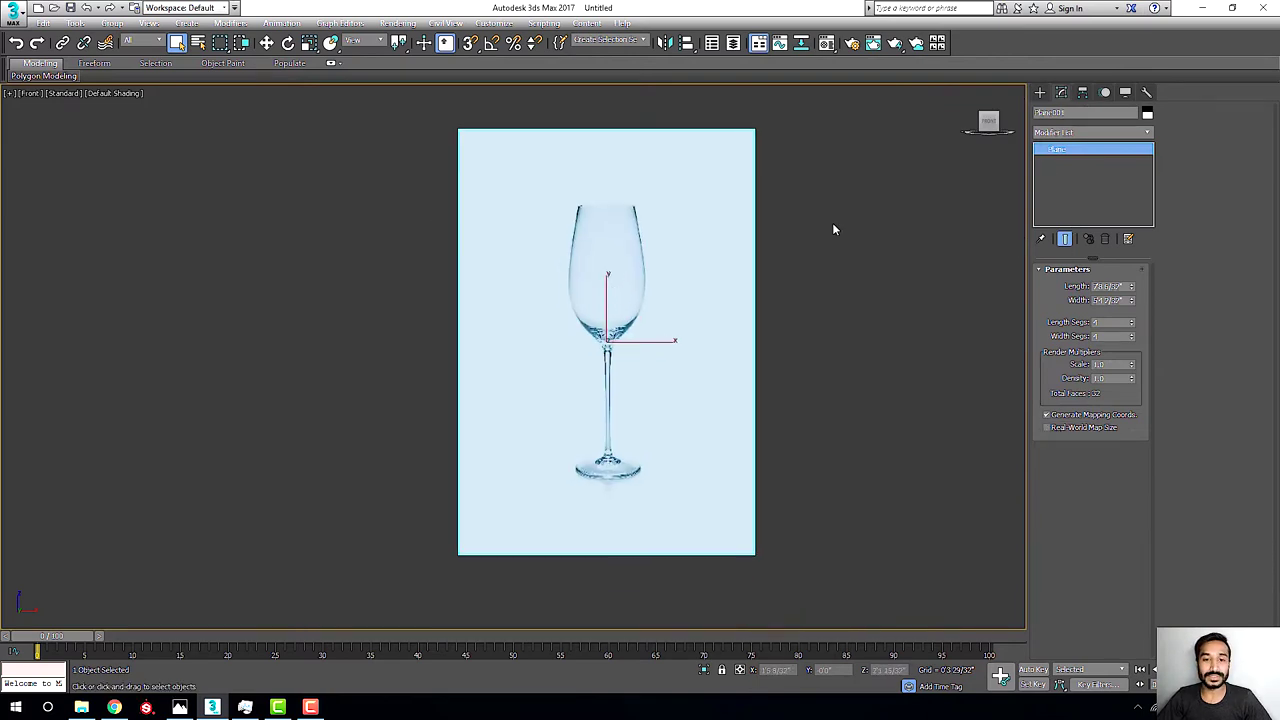
Reduce the plane's Length to a near-square matching the picture.
click(1040, 92)
scroll(664, 269, up, 2)
click(1061, 92)
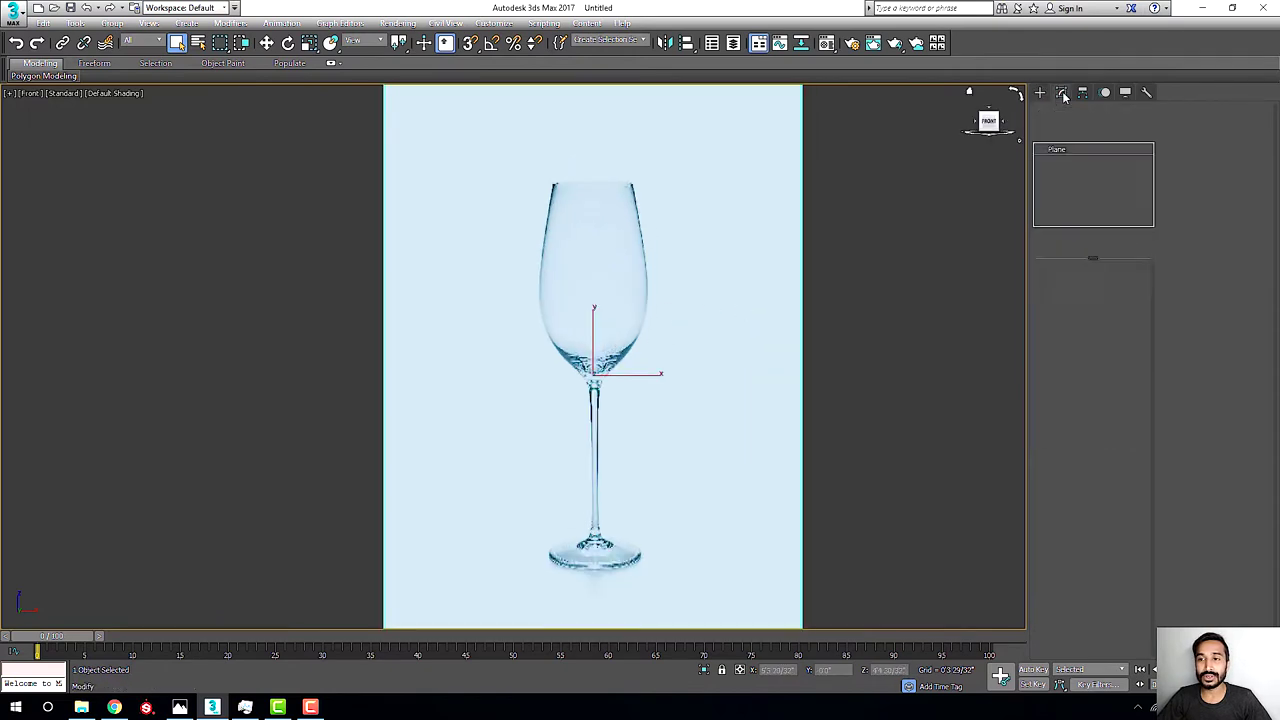
drag(1131, 292, 1130, 305)
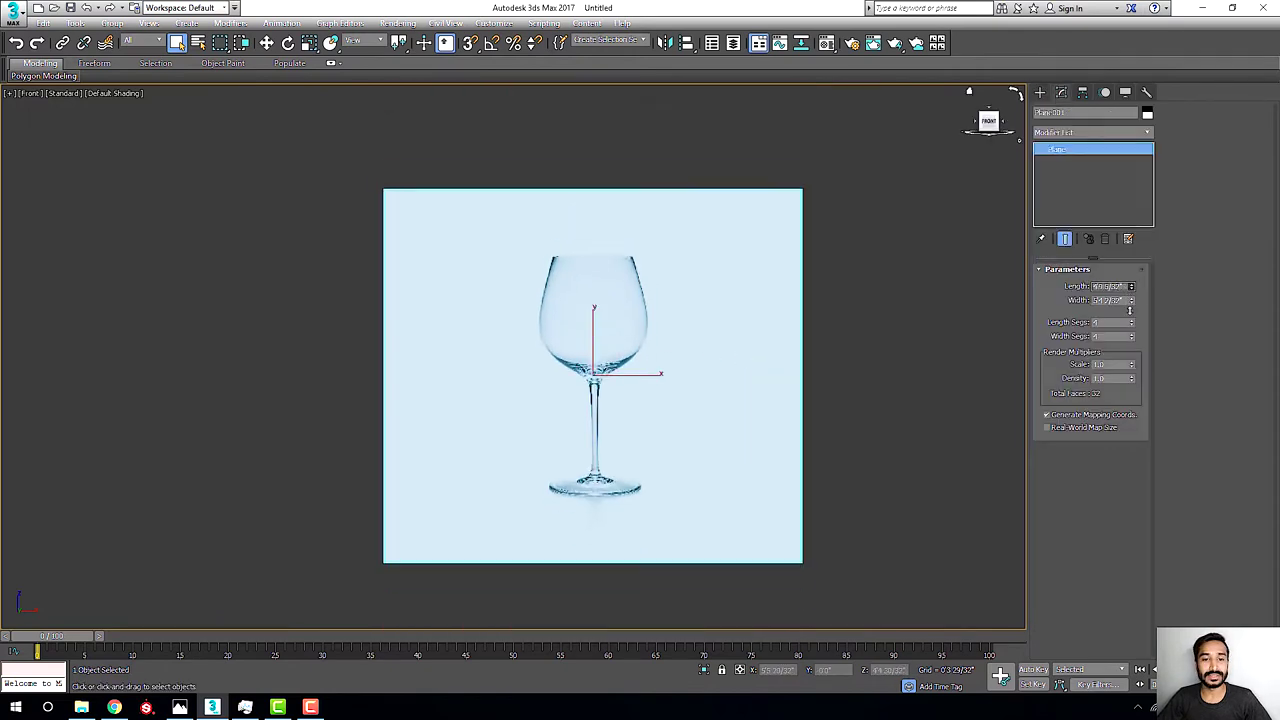
Reframe the view on the glass and deselect the reference plane.
middle_drag(556, 314, 596, 273)
right_click(698, 300)
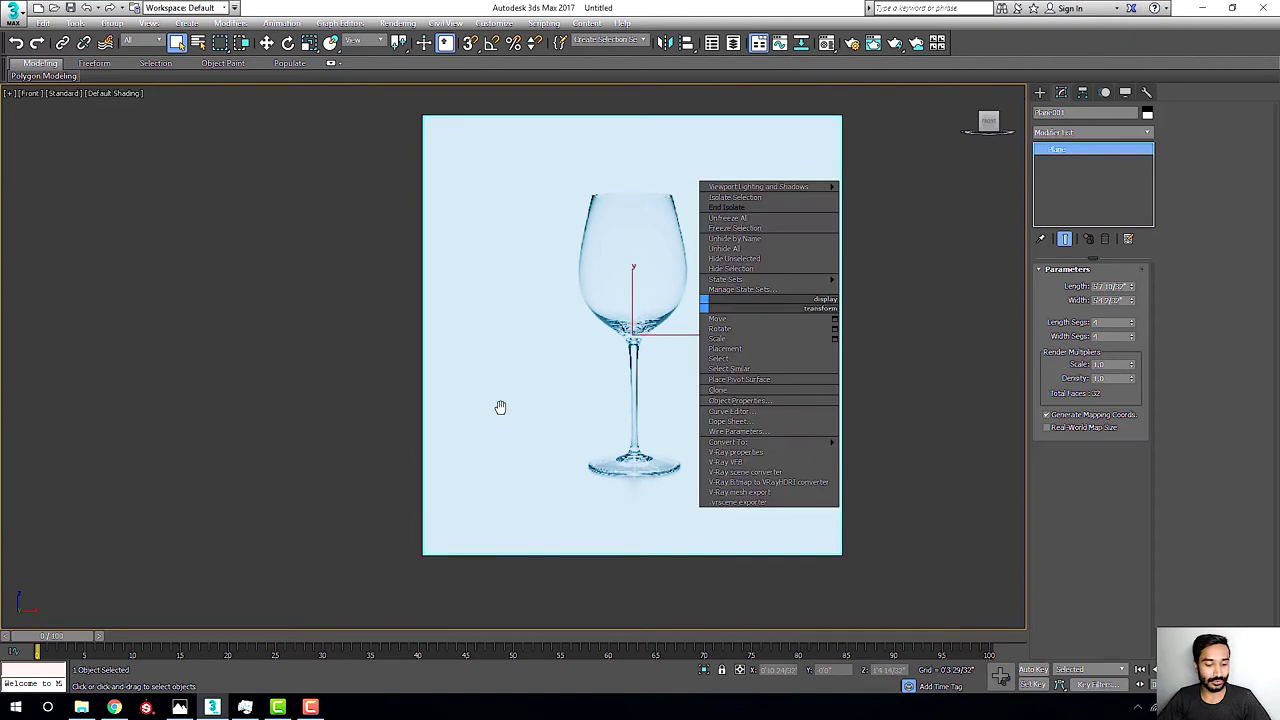
mouse_move(500, 408)
middle_down()
mouse_move(628, 380)
mouse_move(622, 367)
middle_up()
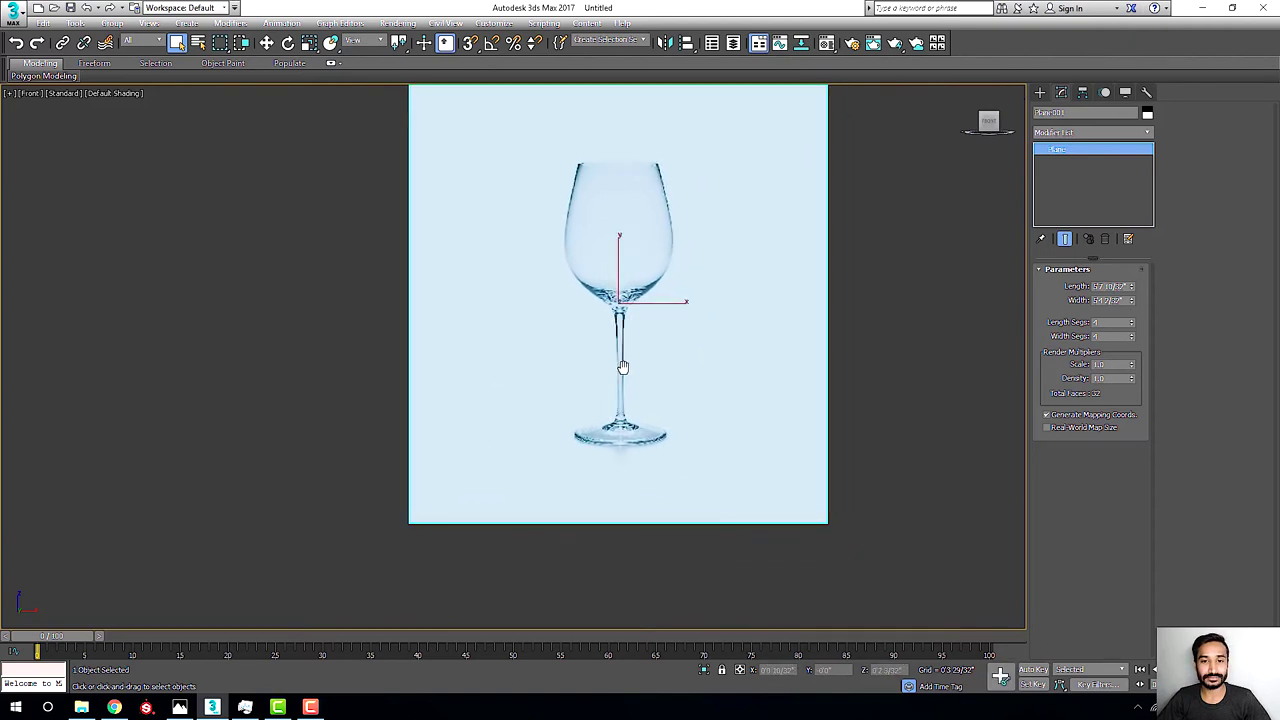
middle_drag(620, 250, 625, 296)
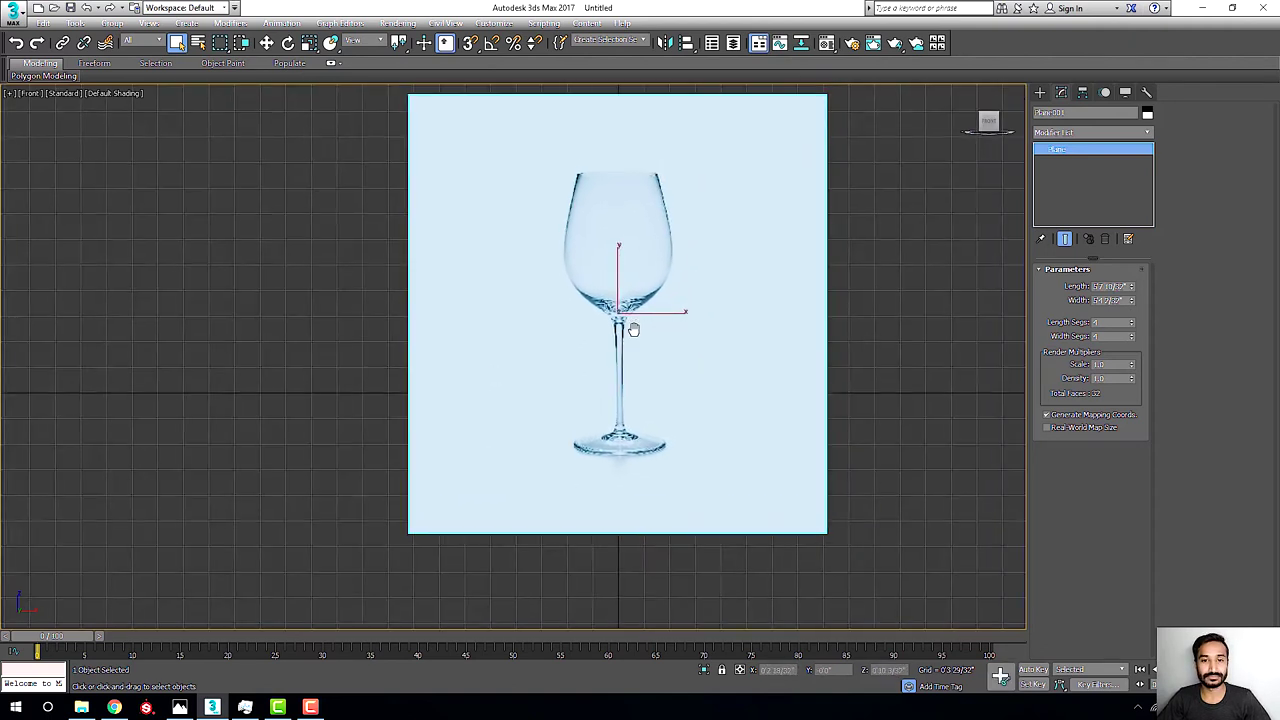
right_click(631, 331)
middle_drag(529, 281, 471, 317)
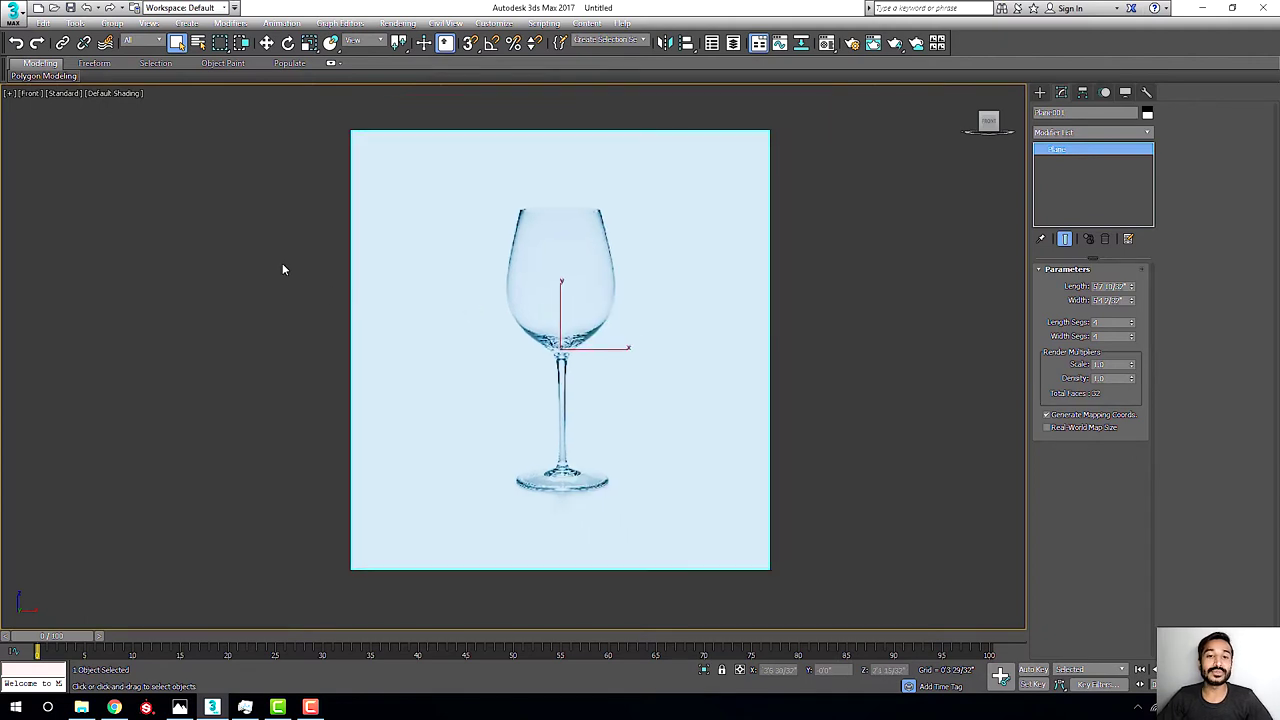
click(282, 264)
scroll(603, 214, up, 2)
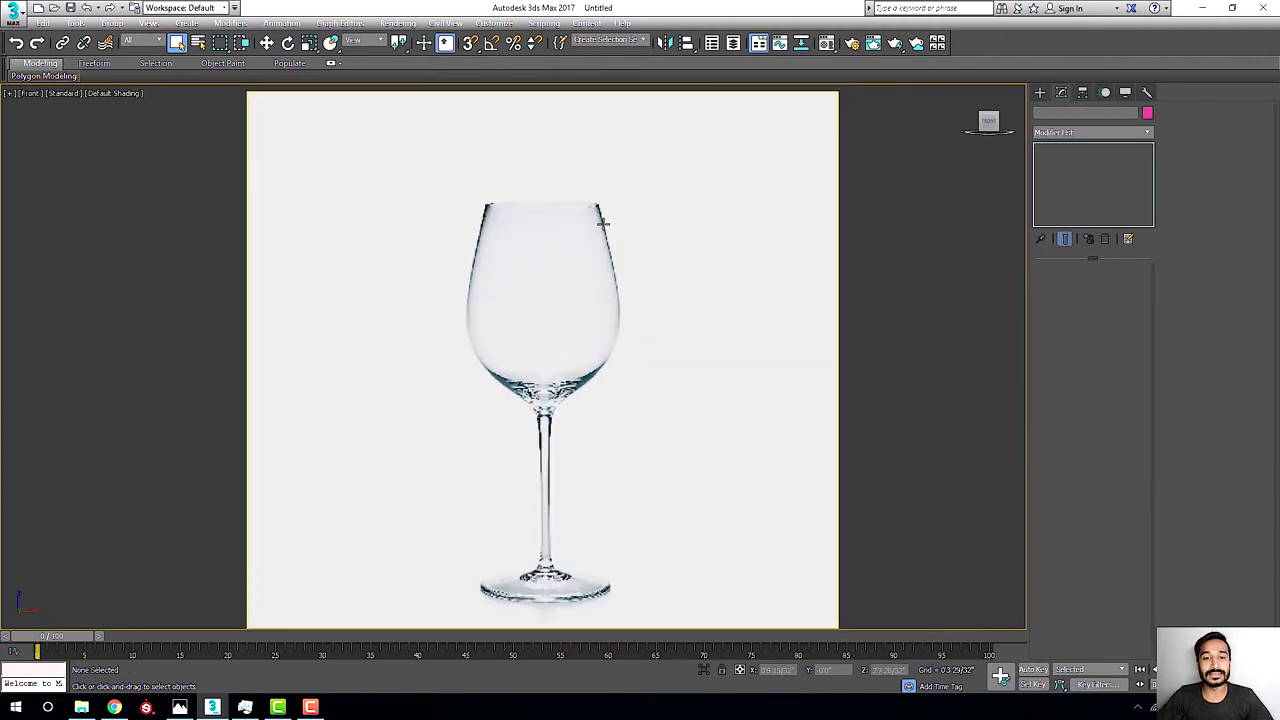
Choose the Line spline tool from the Shapes panel.
click(1040, 92)
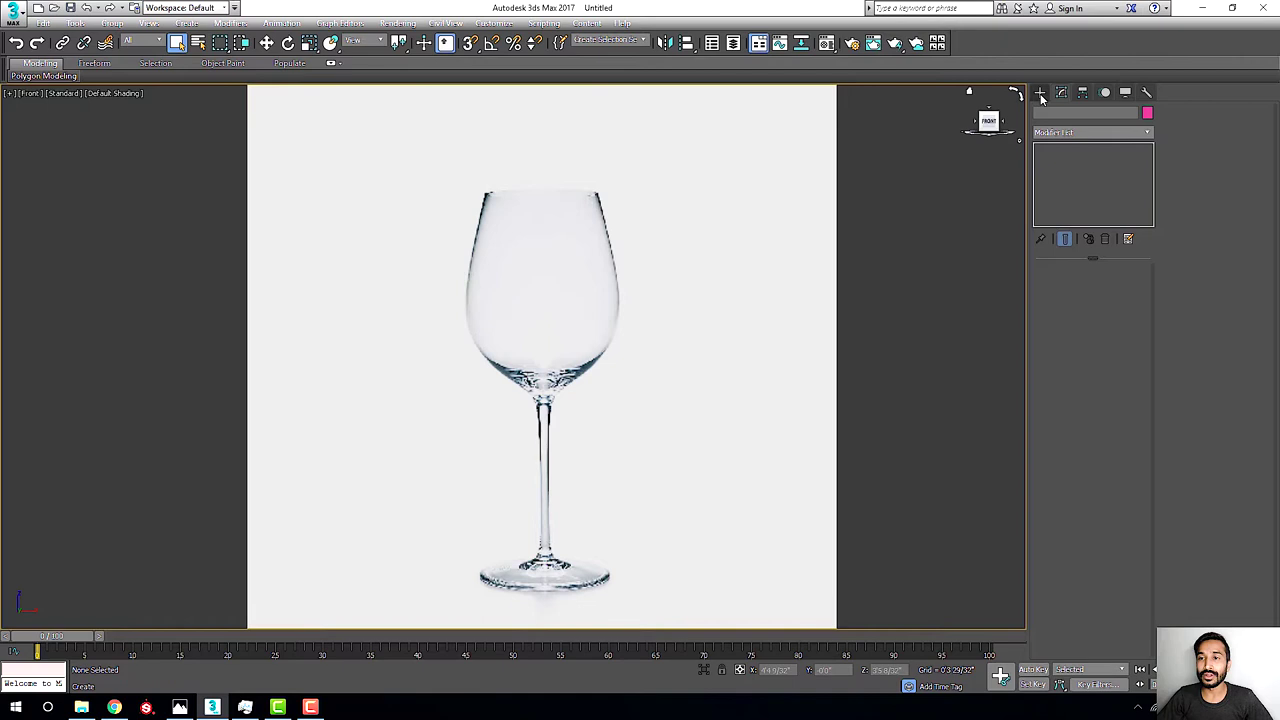
click(1056, 111)
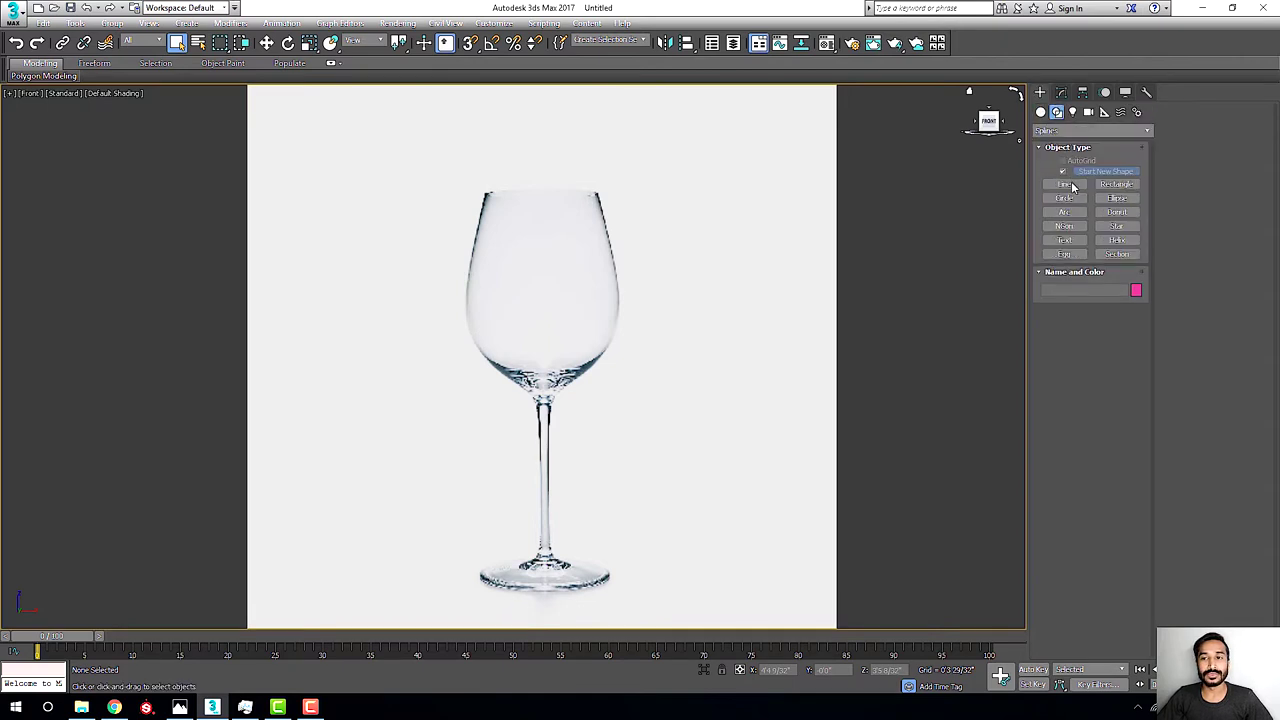
click(1064, 184)
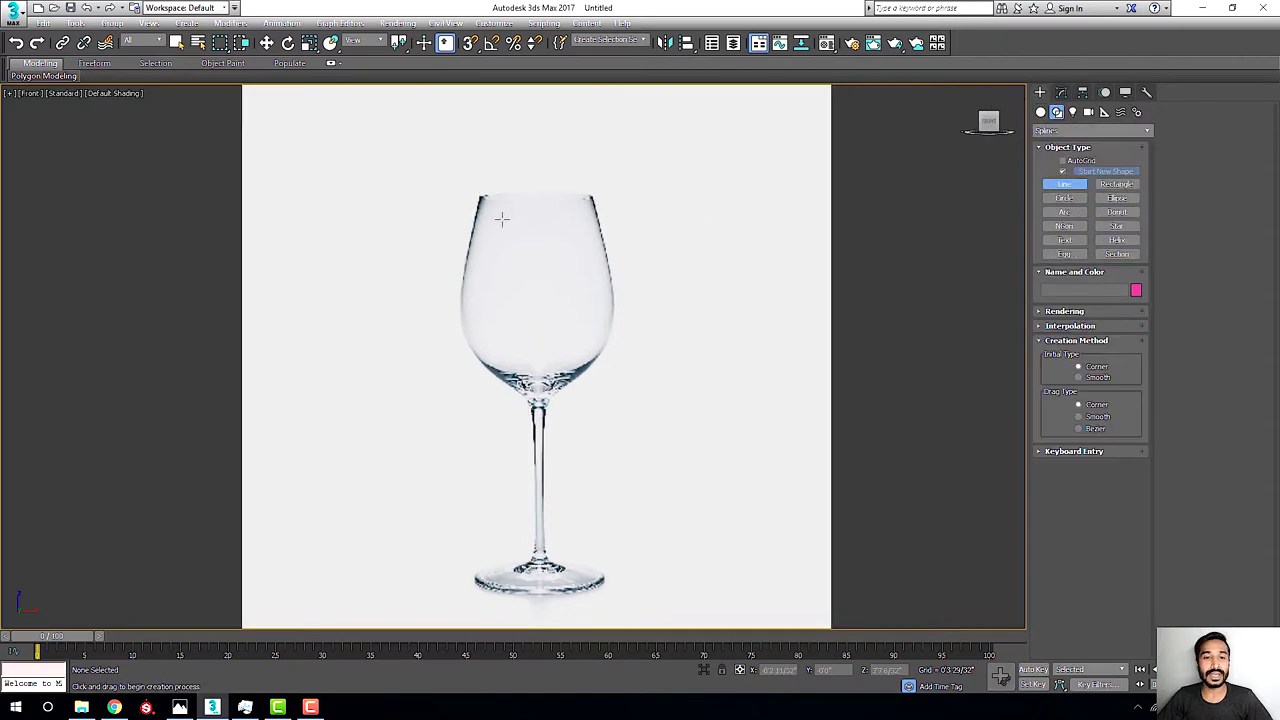
scroll(594, 205, up, 4)
scroll(594, 198, up, 3)
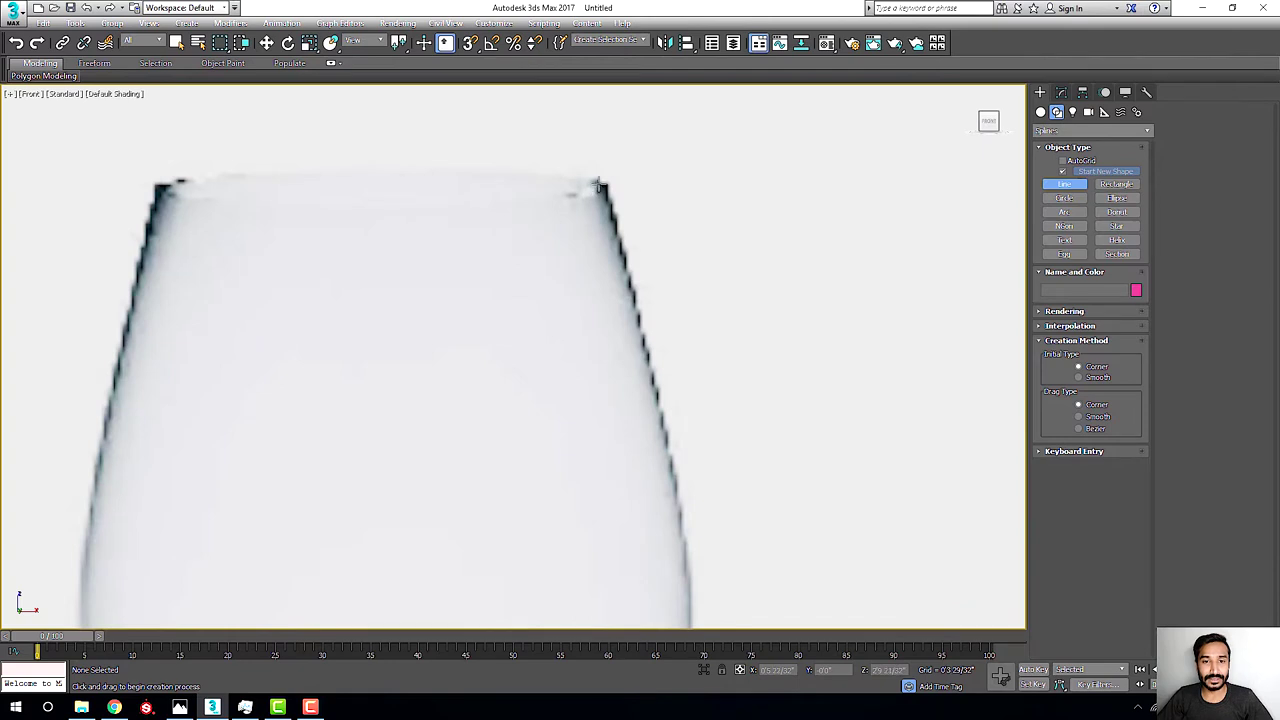
Place a first point at the rim's right edge, then end that line.
click(600, 184)
scroll(625, 260, down, 1)
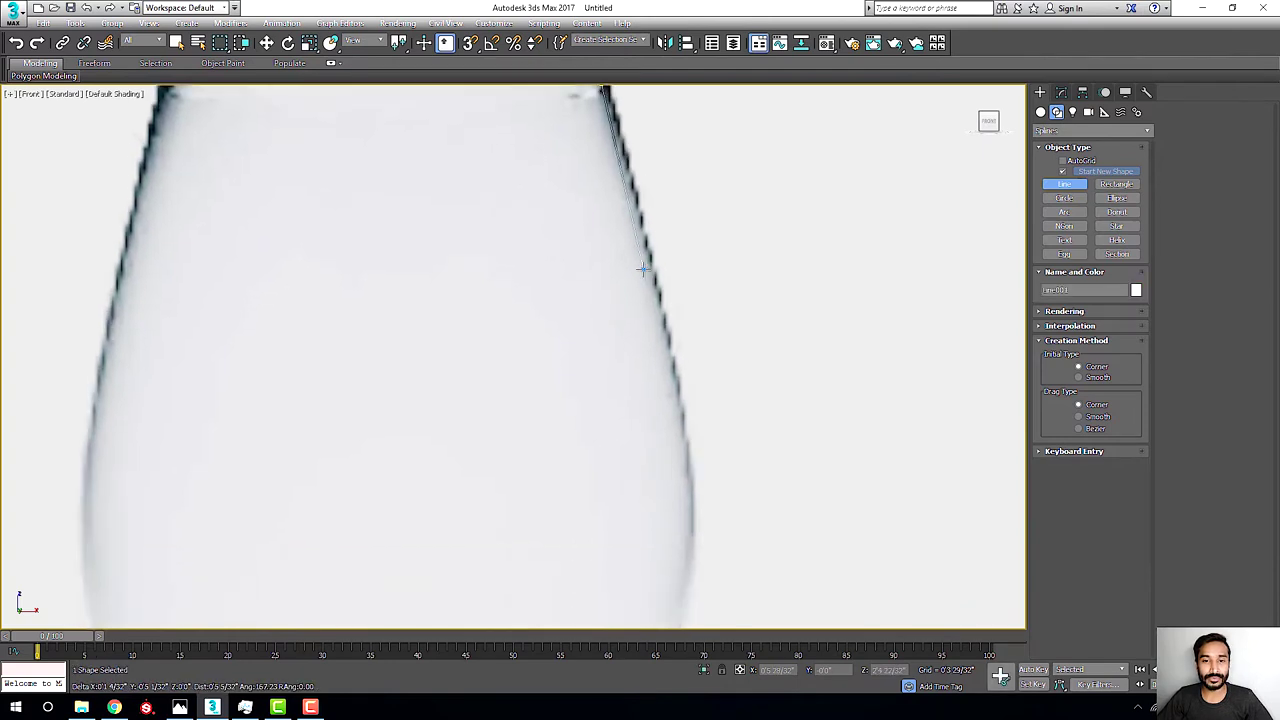
scroll(648, 302, down, 1)
middle_drag(648, 302, 646, 240)
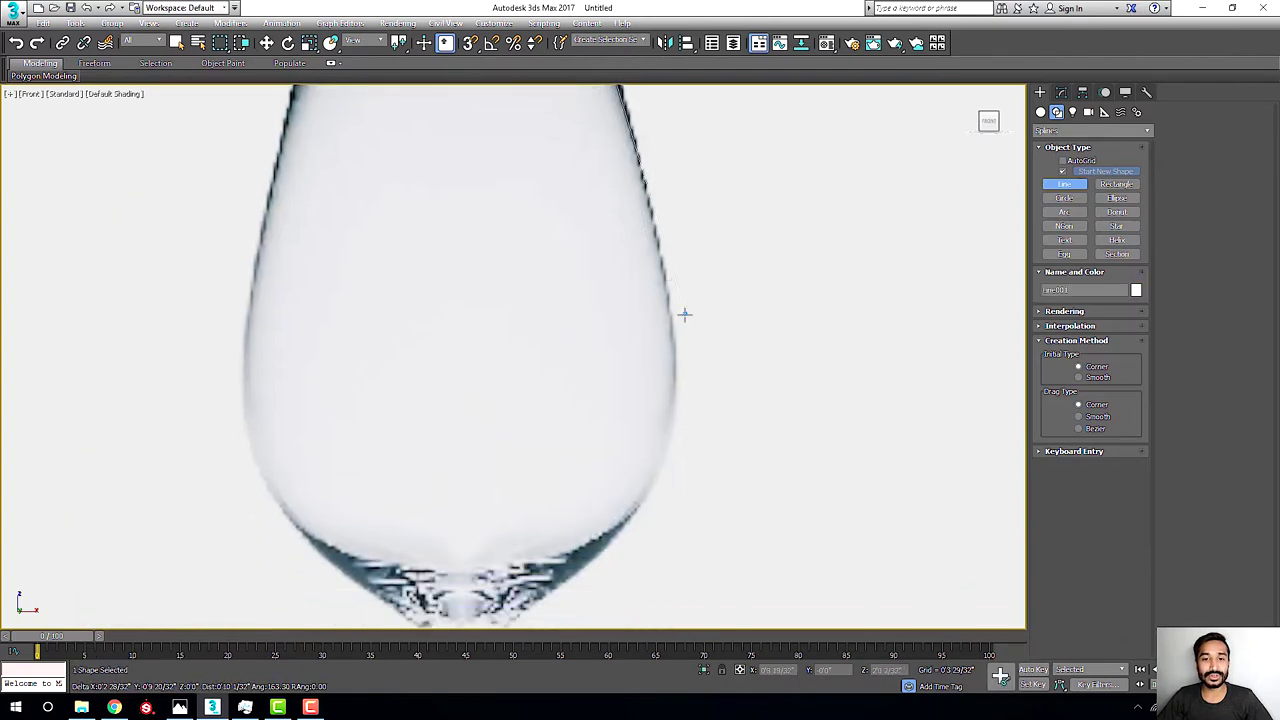
scroll(678, 353, down, 1)
right_click(677, 350)
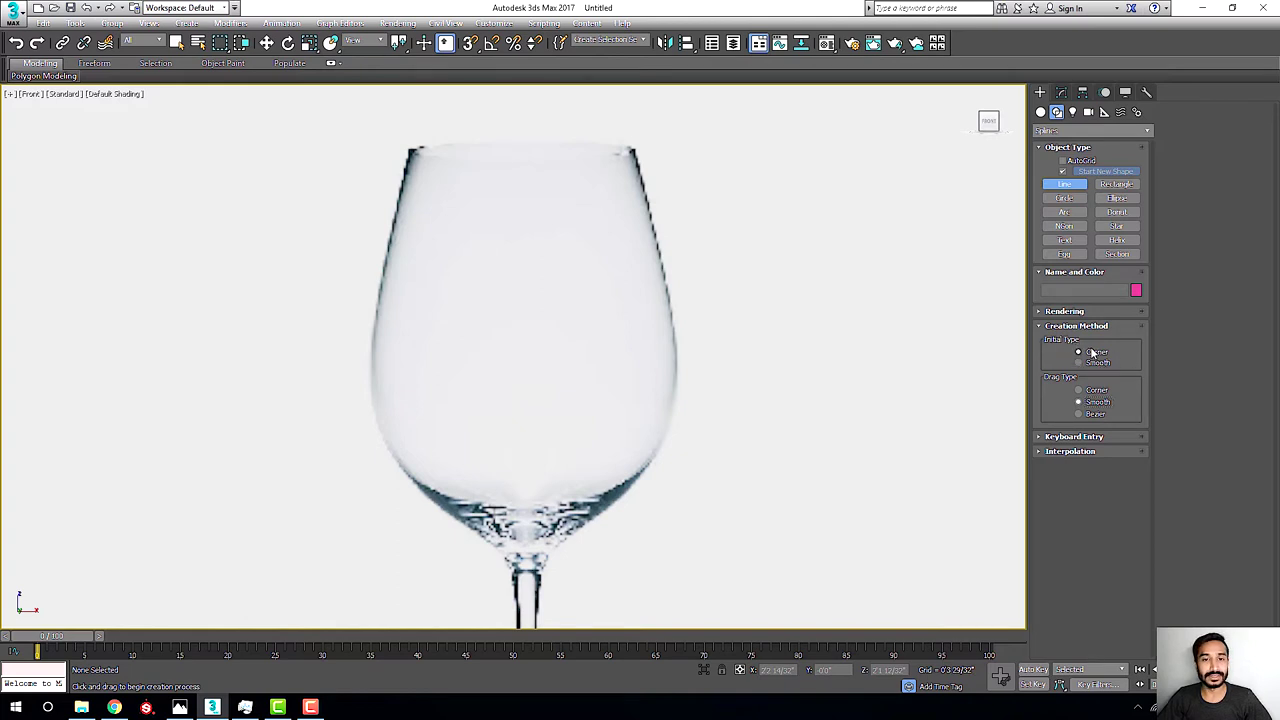
Start a new line at the rim and trace down the bowl edge to the stem top.
scroll(632, 153, up, 4)
scroll(632, 153, up, 2)
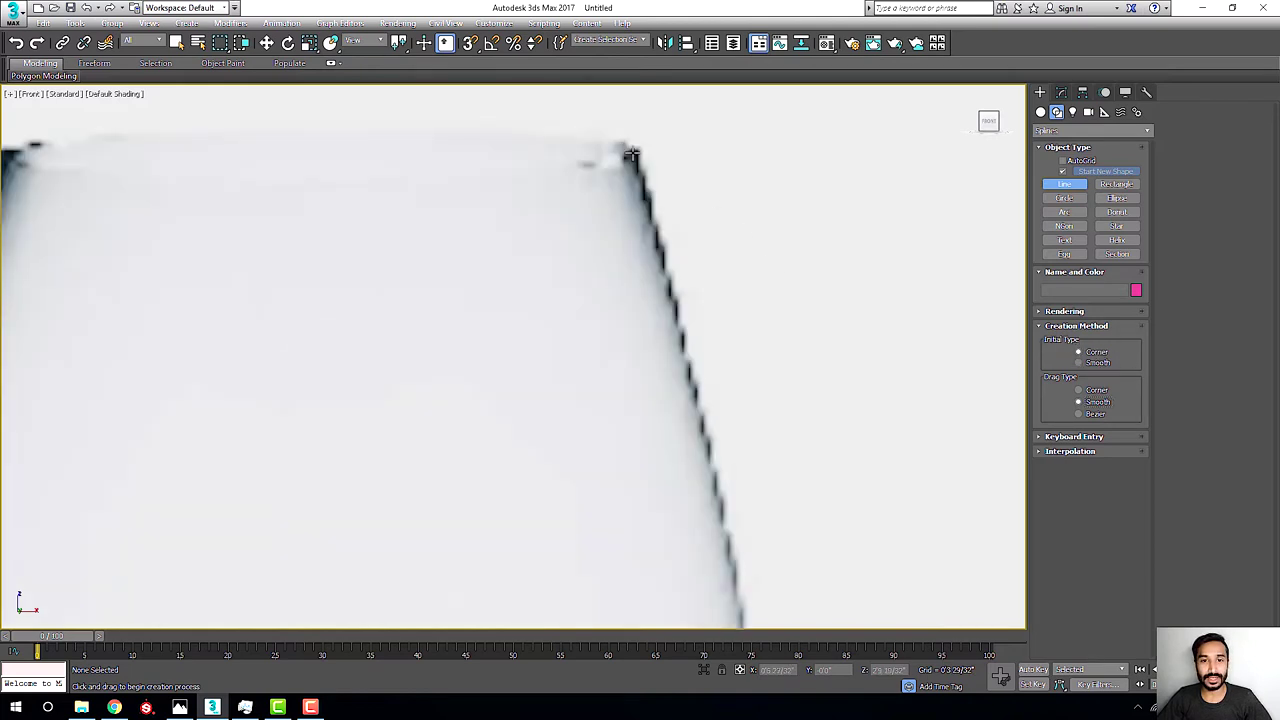
click(631, 152)
scroll(691, 329, down, 5)
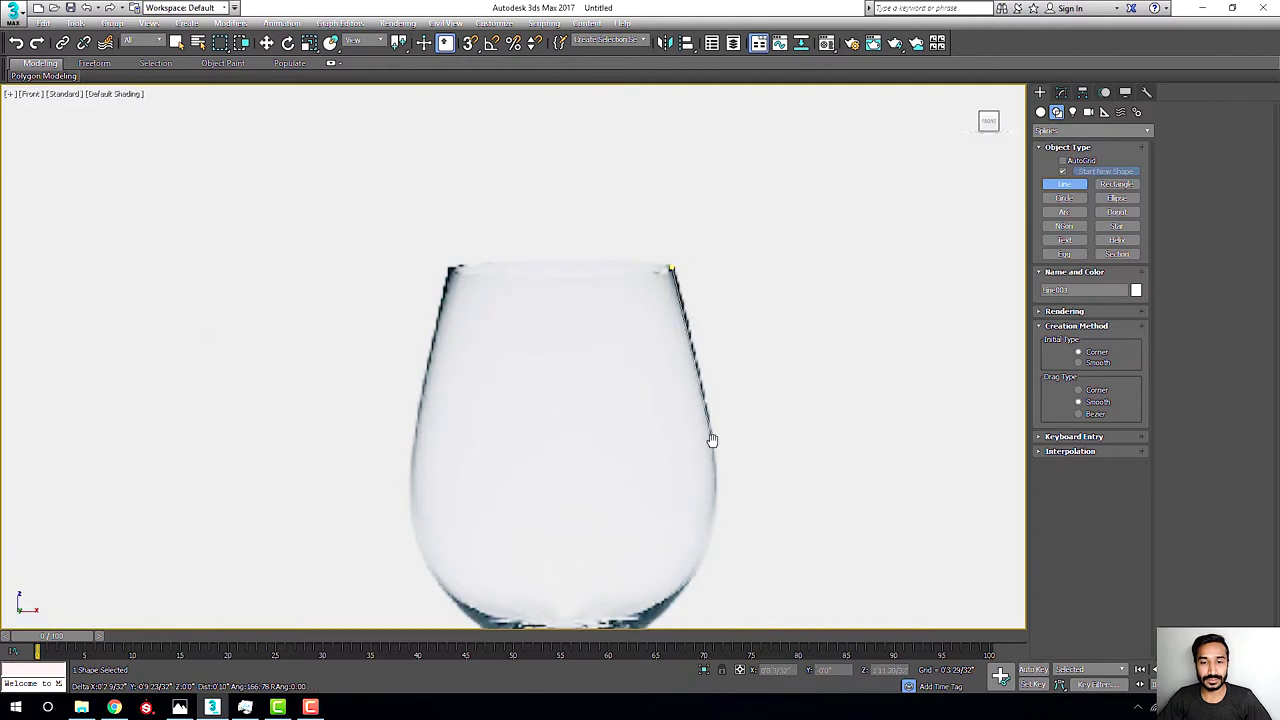
scroll(694, 346, up, 3)
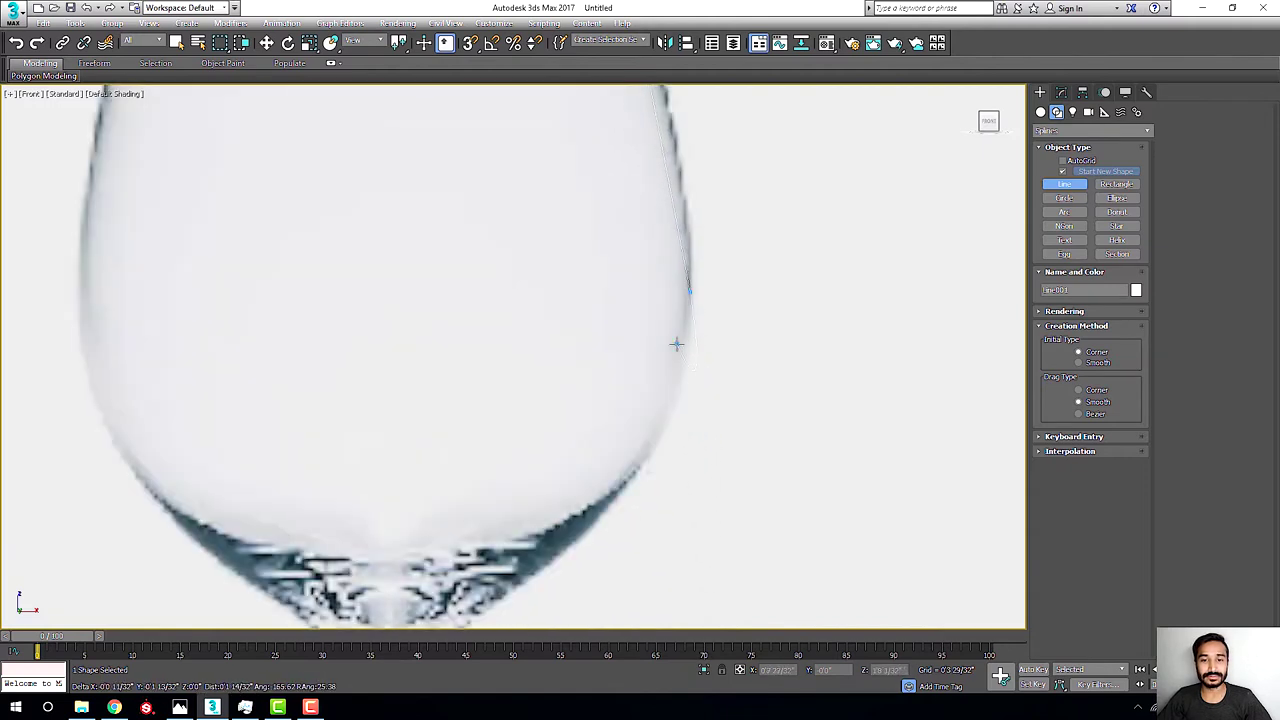
click(676, 340)
scroll(660, 388, down, 3)
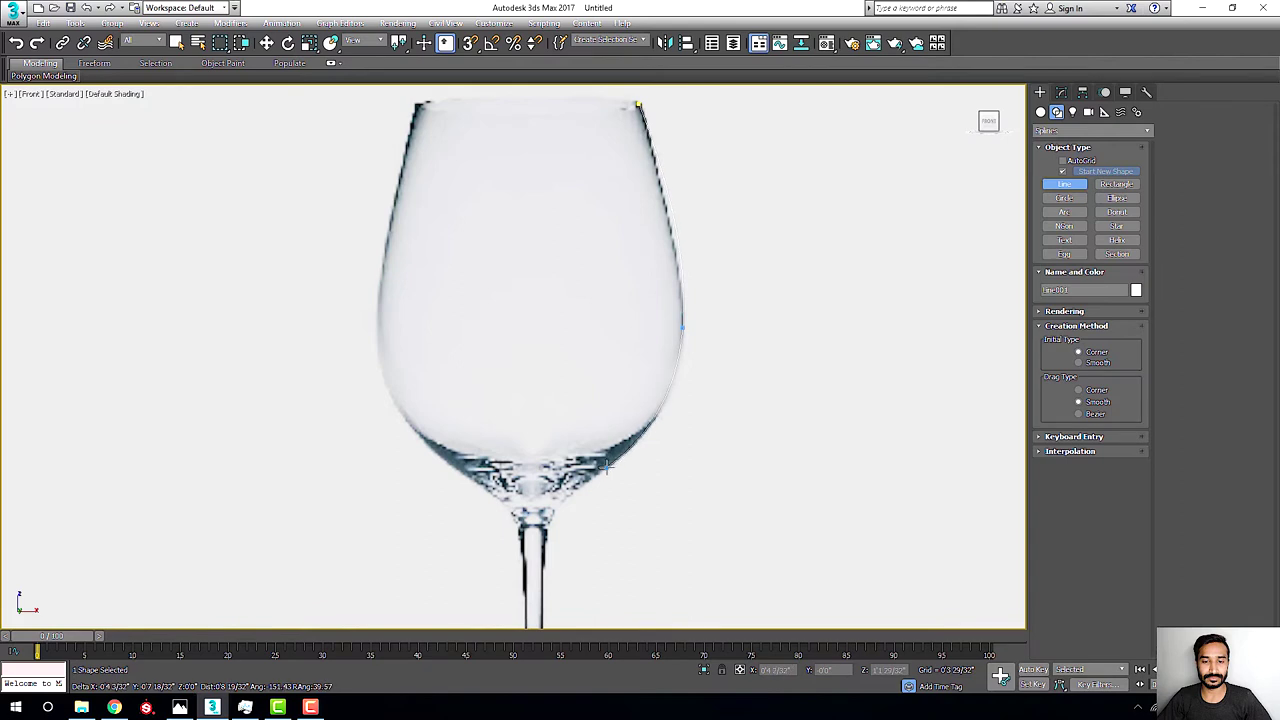
click(606, 464)
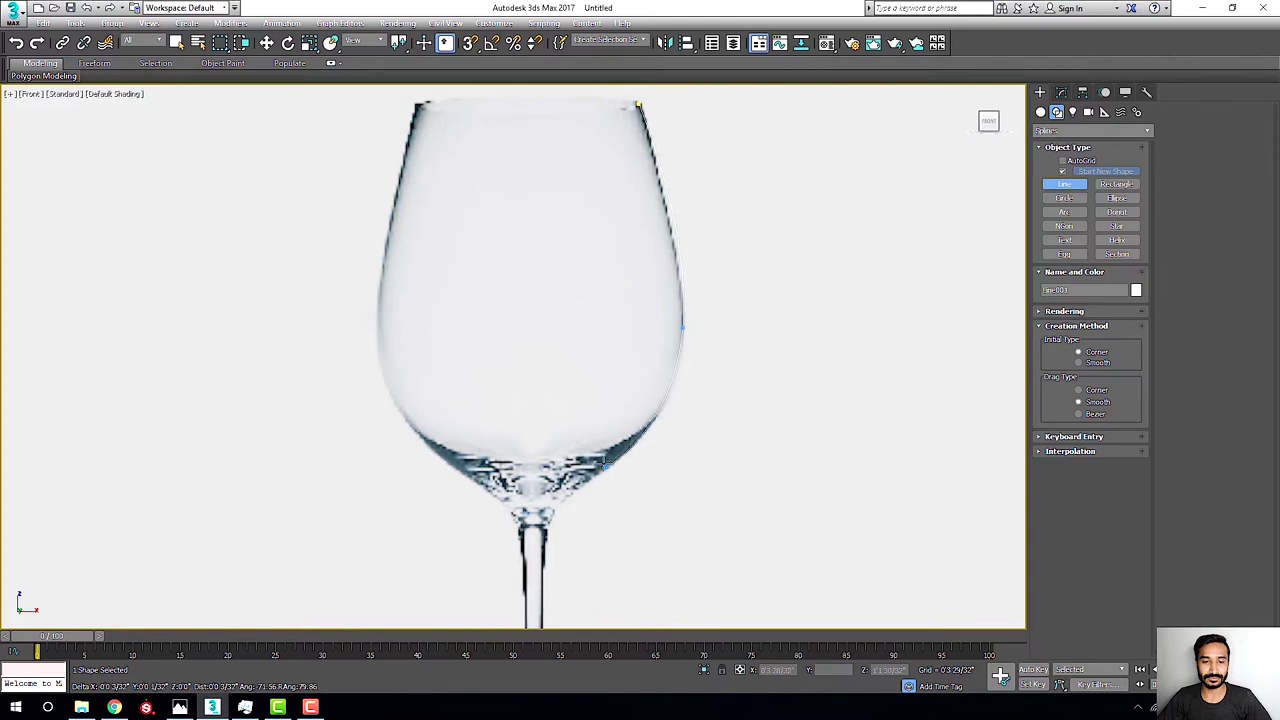
click(553, 511)
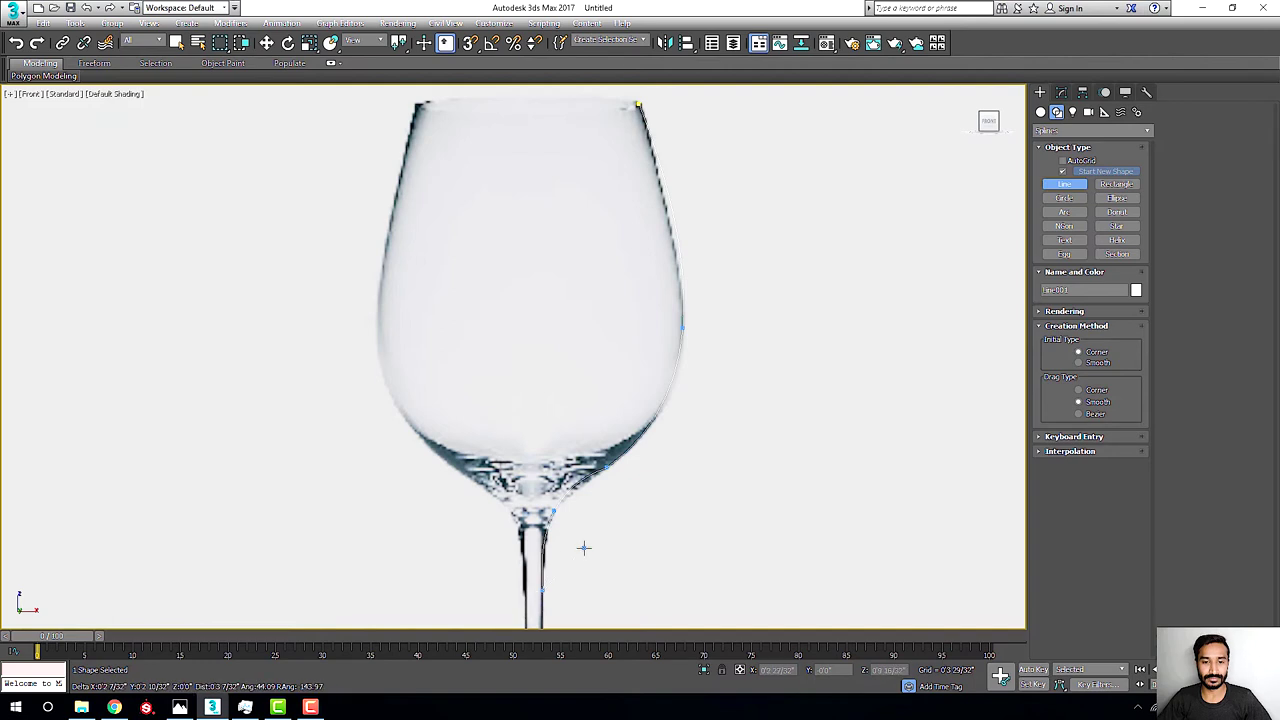
Add line points down the stem and along the top of the foot.
mouse_move(584, 547)
middle_down()
mouse_move(654, 443)
mouse_move(669, 320)
middle_up()
scroll(660, 430, up, 3)
scroll(712, 348, down, 5)
scroll(660, 440, up, 3)
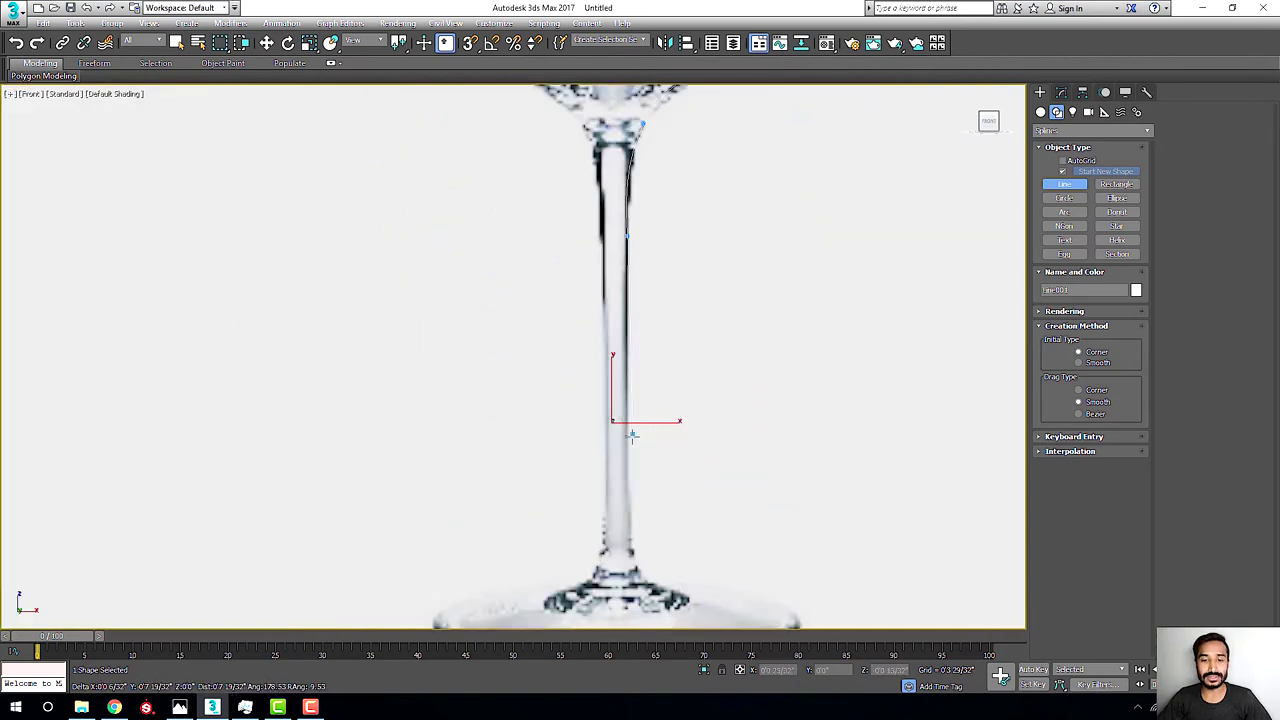
click(637, 569)
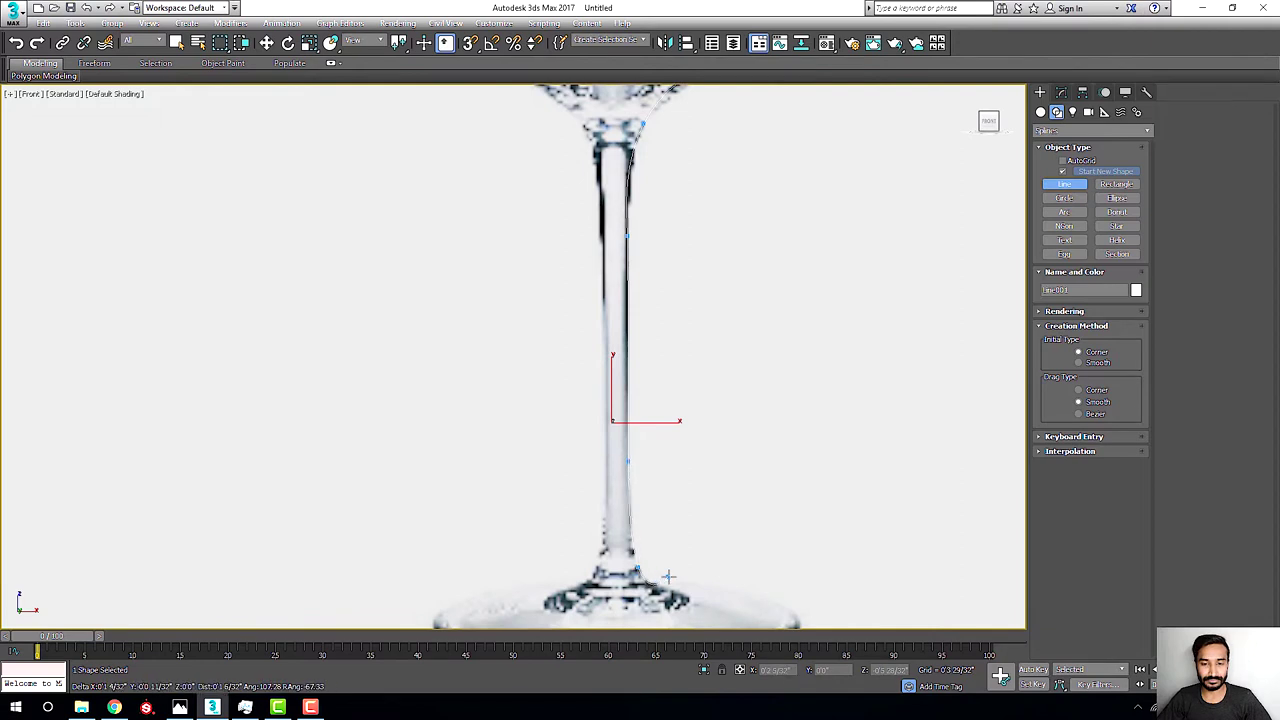
click(729, 586)
Add points at the foot's outer rim and underside, then finish the line.
middle_drag(731, 586, 719, 385)
scroll(775, 447, up, 3)
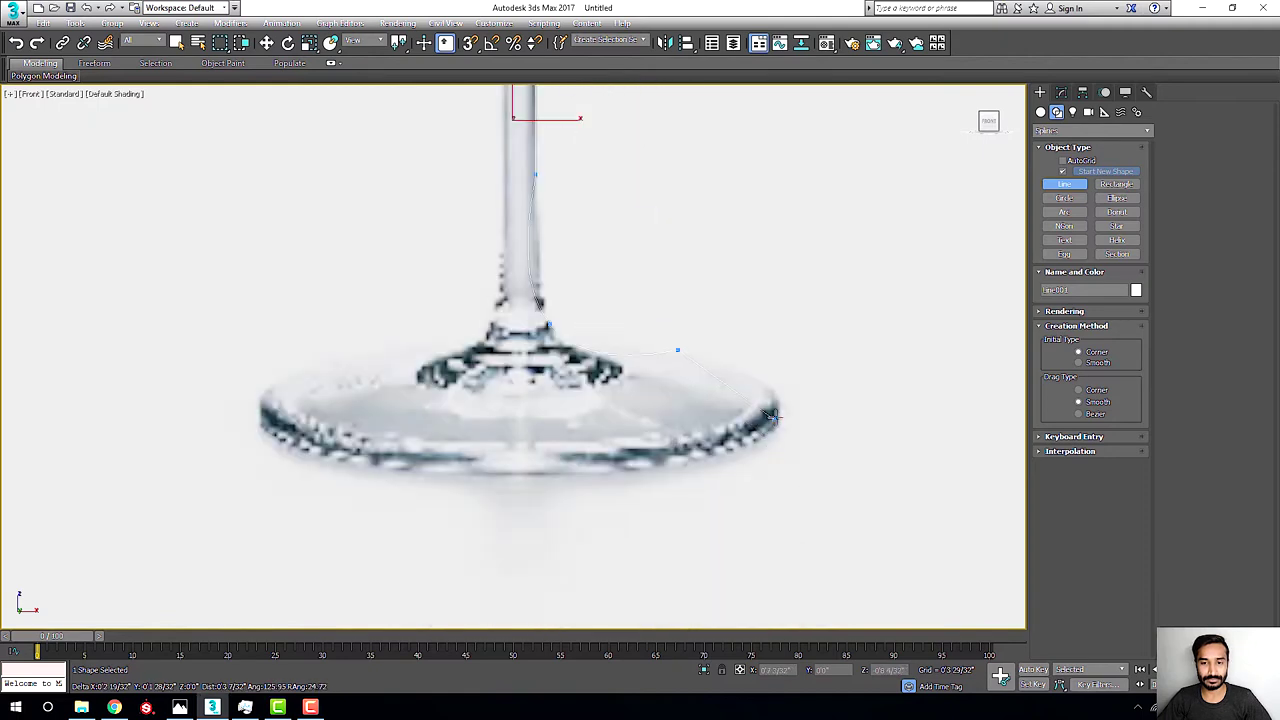
click(775, 412)
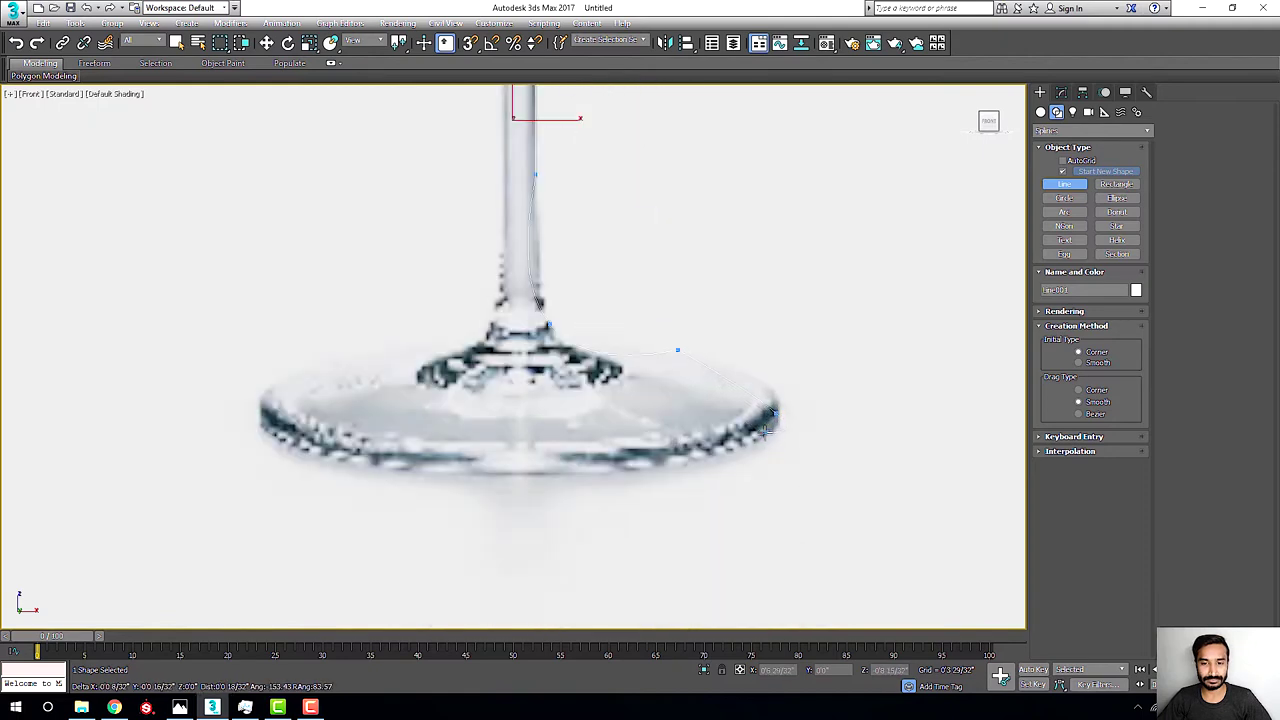
click(695, 460)
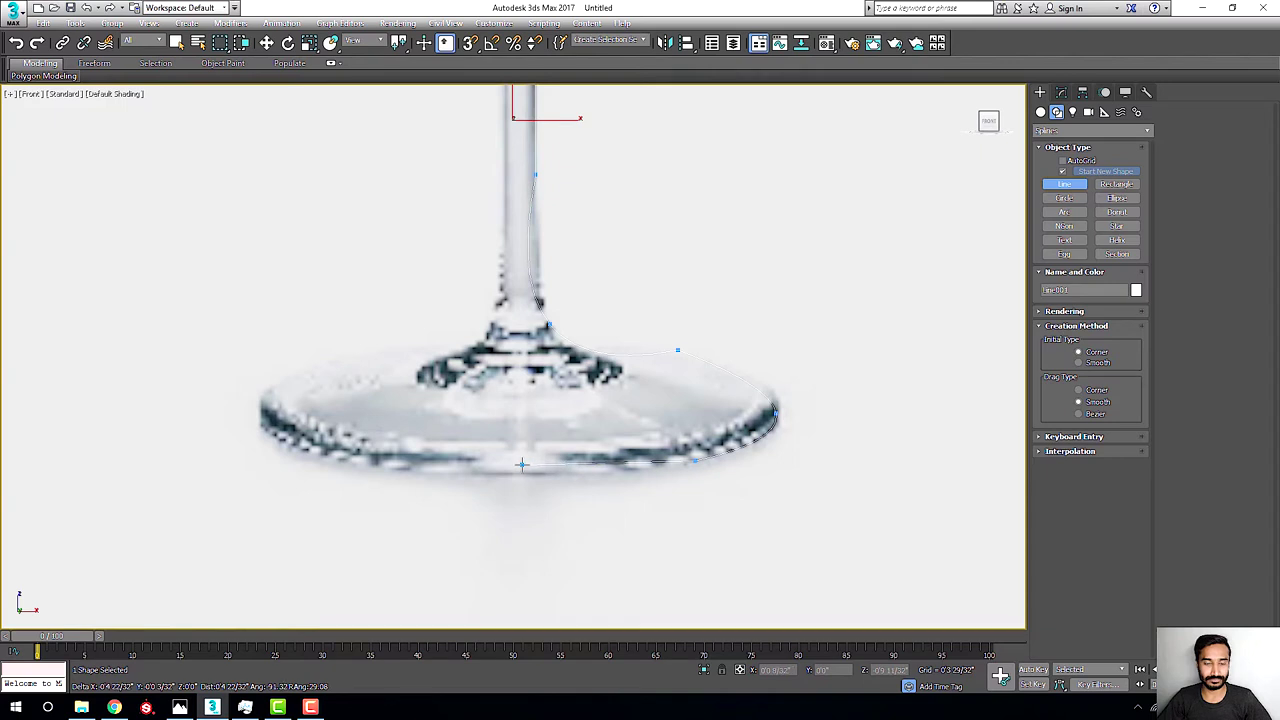
right_click(521, 464)
Recentre the whole glass and bring up the line in the Modify panel.
scroll(521, 464, down, 5)
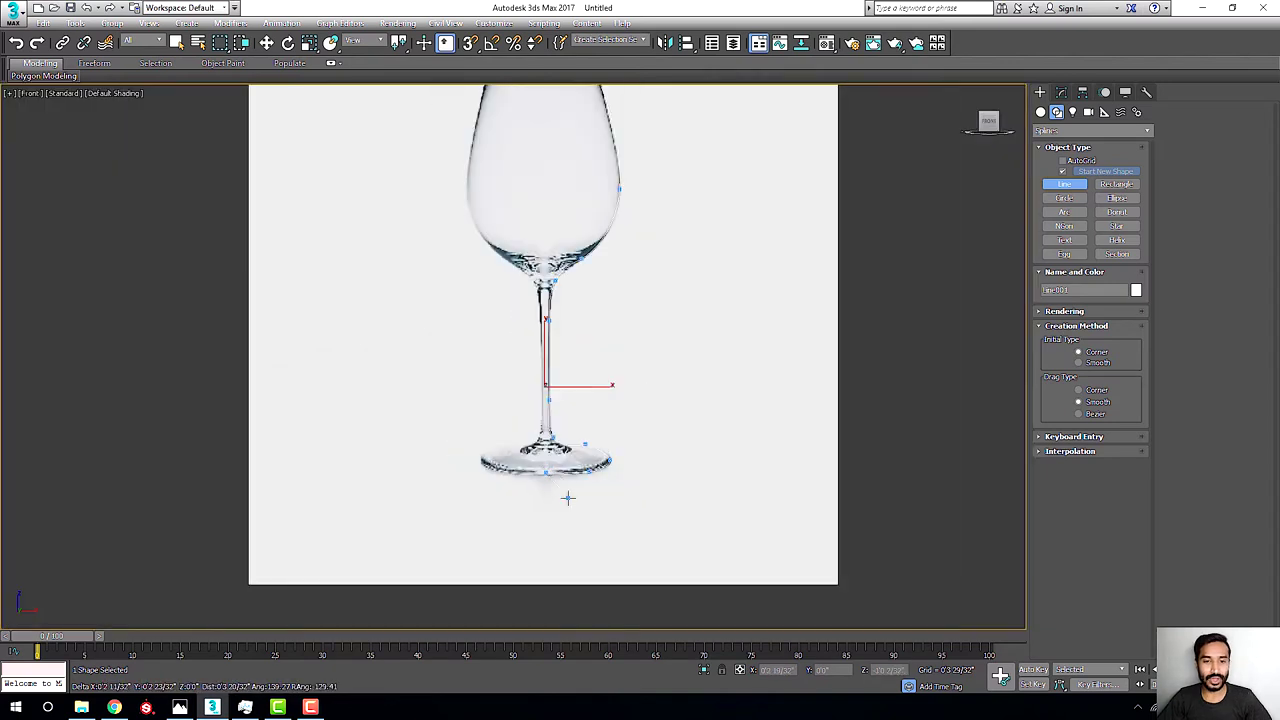
middle_drag(522, 130, 557, 203)
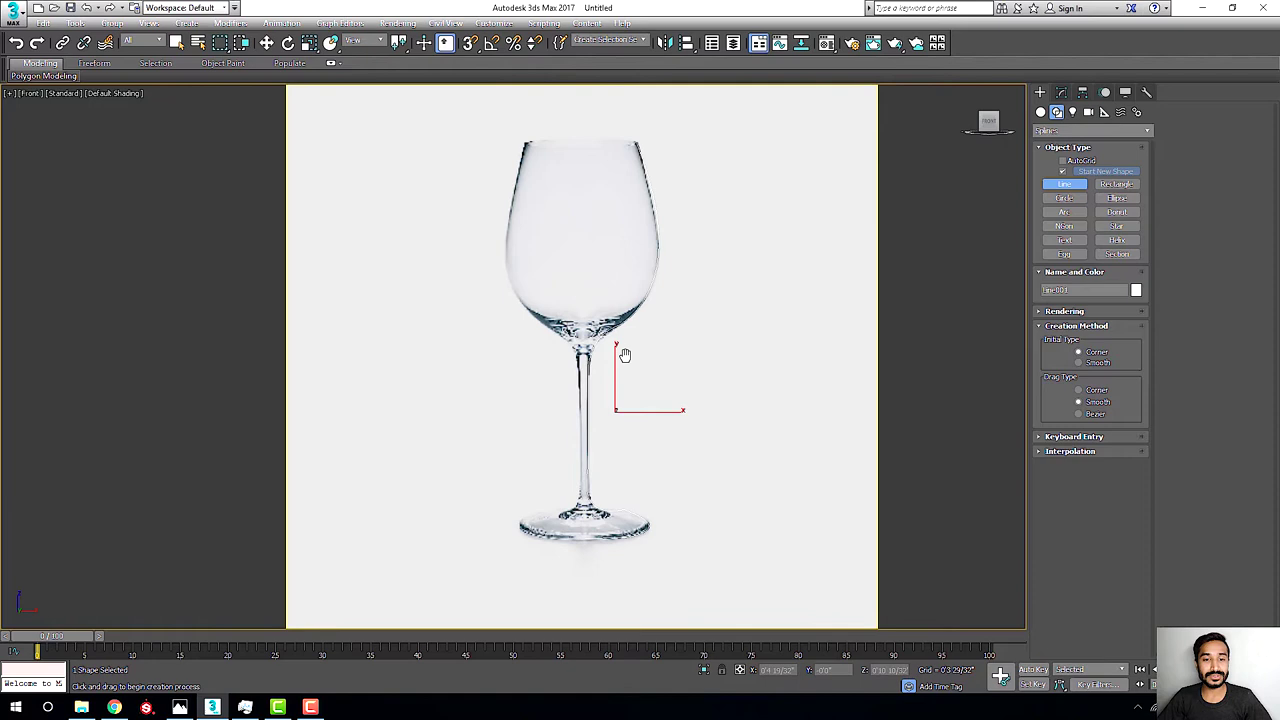
scroll(628, 327, up, 2)
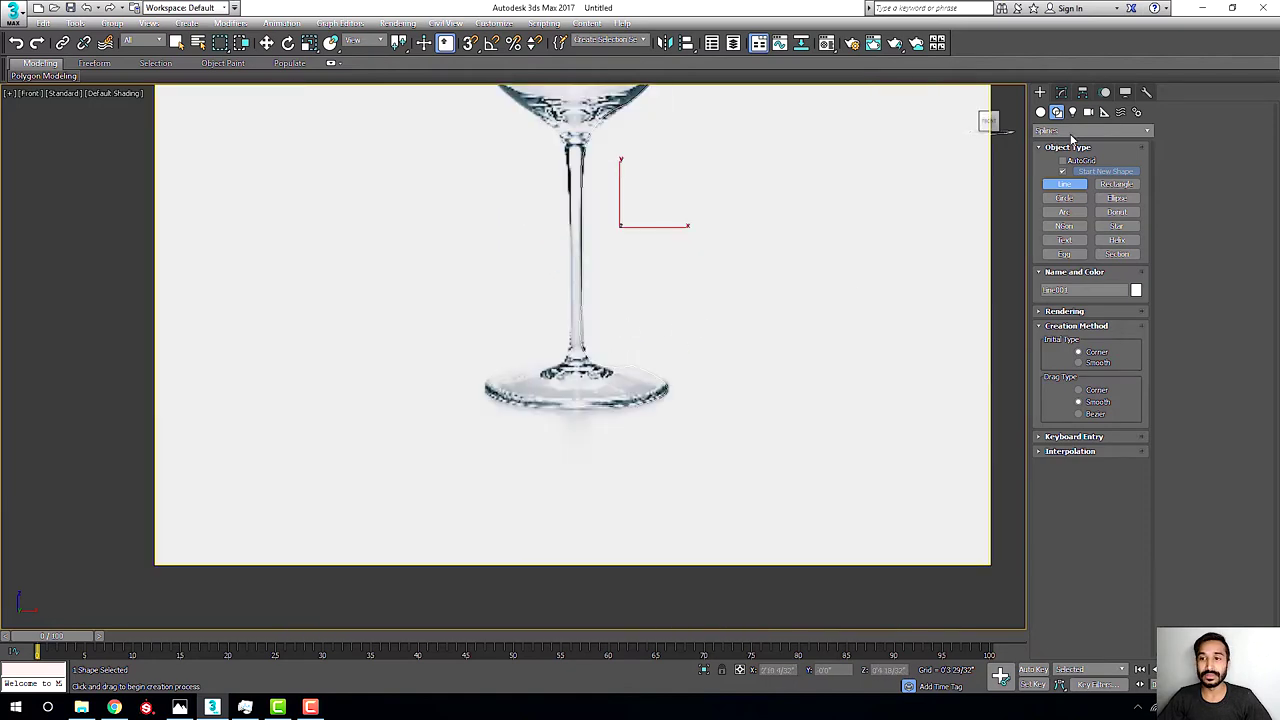
click(1061, 92)
In Vertex mode with the Front view maximized, set a foot vertex to Bezier.
click(1073, 318)
key(alt+w)
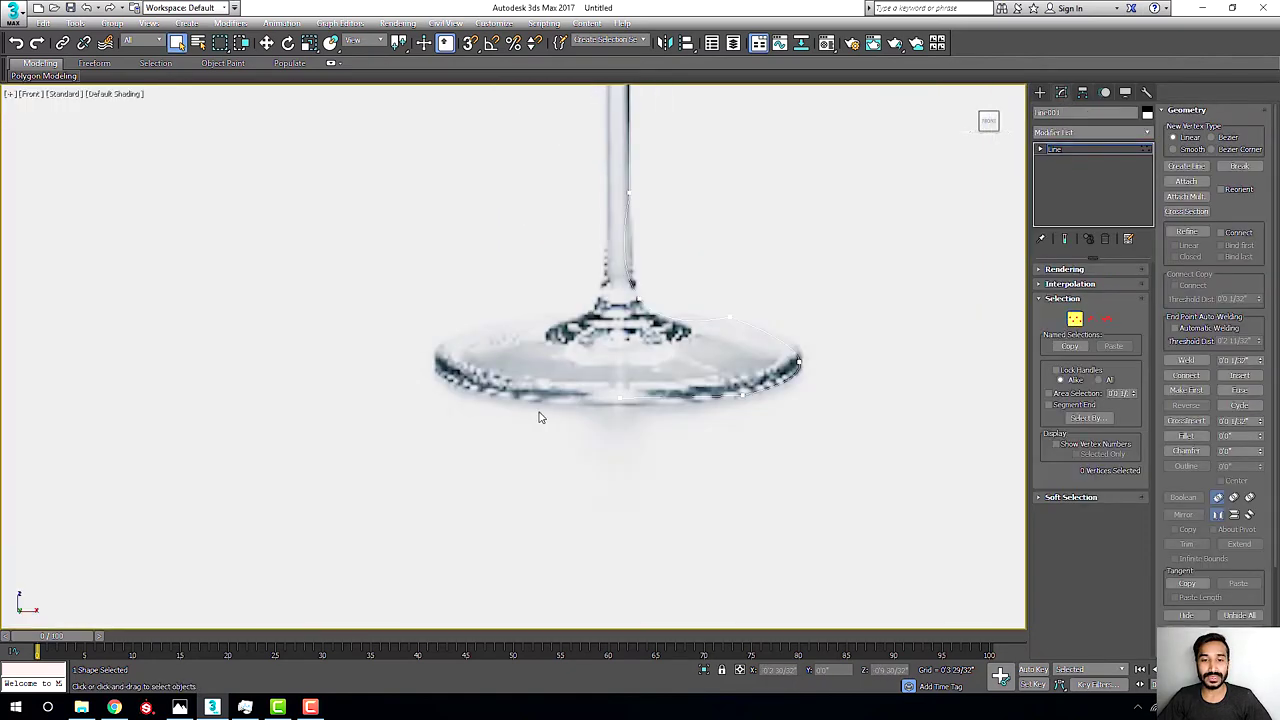
scroll(726, 297, up, 1)
scroll(617, 317, up, 3)
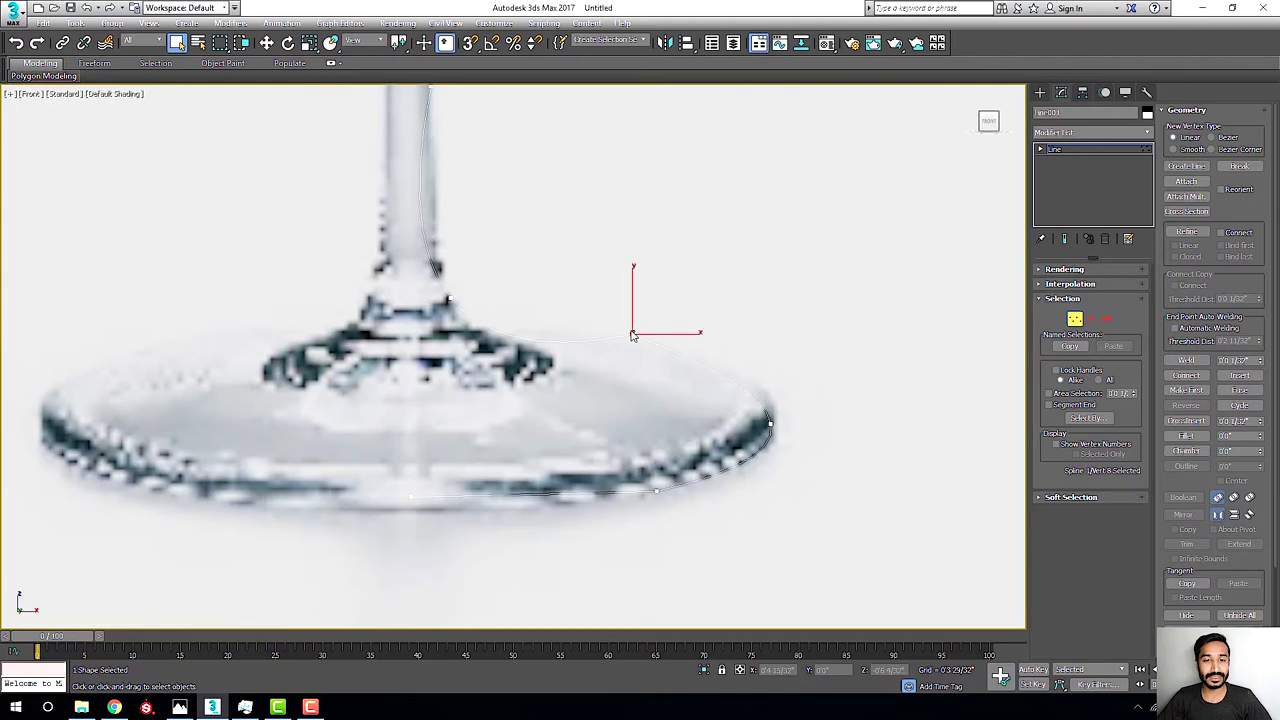
right_click(625, 348)
click(605, 251)
middle_drag(692, 354, 706, 360)
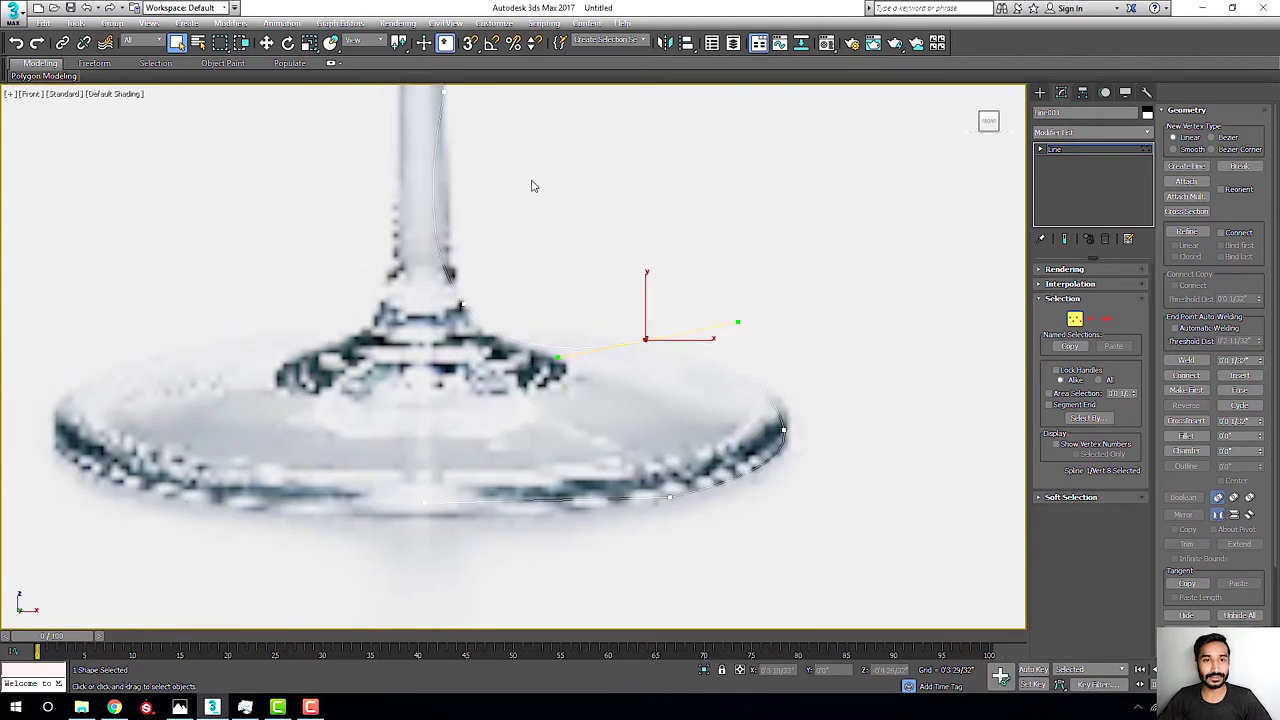
Move the Bezier handle to bend the curve along the top of the foot.
click(266, 43)
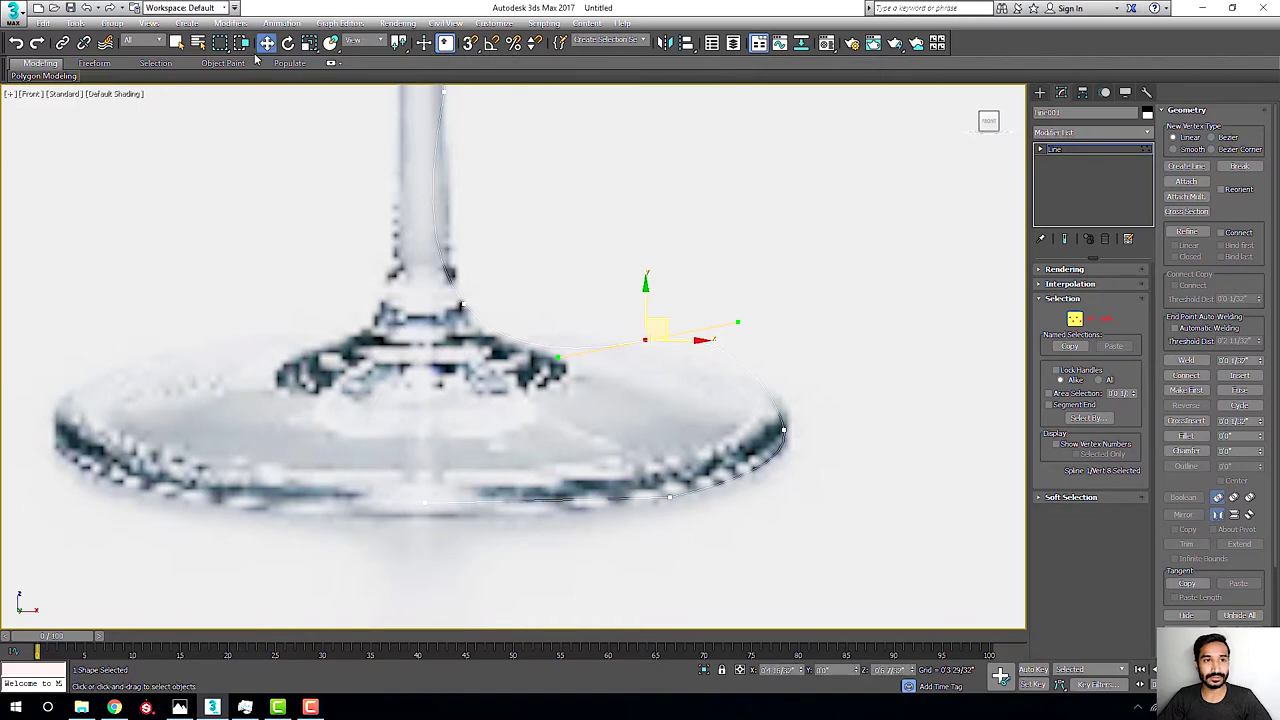
scroll(695, 328, up, 3)
drag(785, 319, 790, 387)
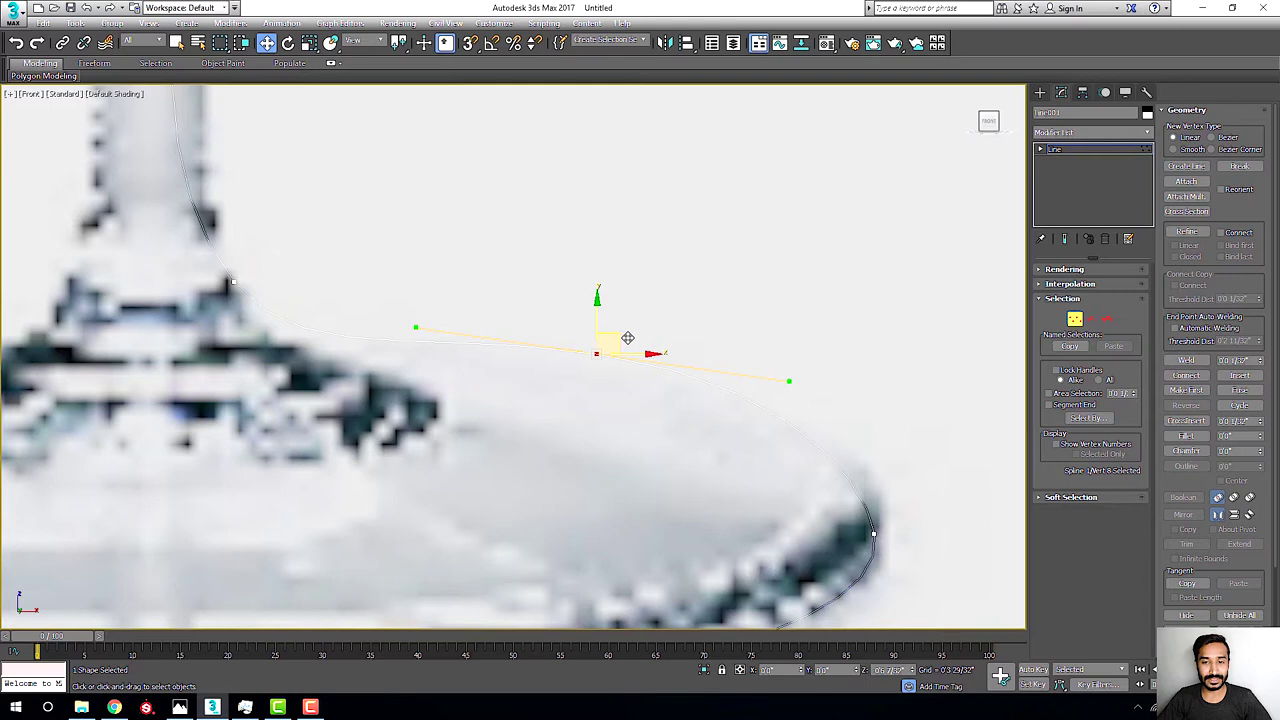
scroll(637, 340, down, 3)
scroll(660, 337, up, 2)
scroll(601, 303, down, 2)
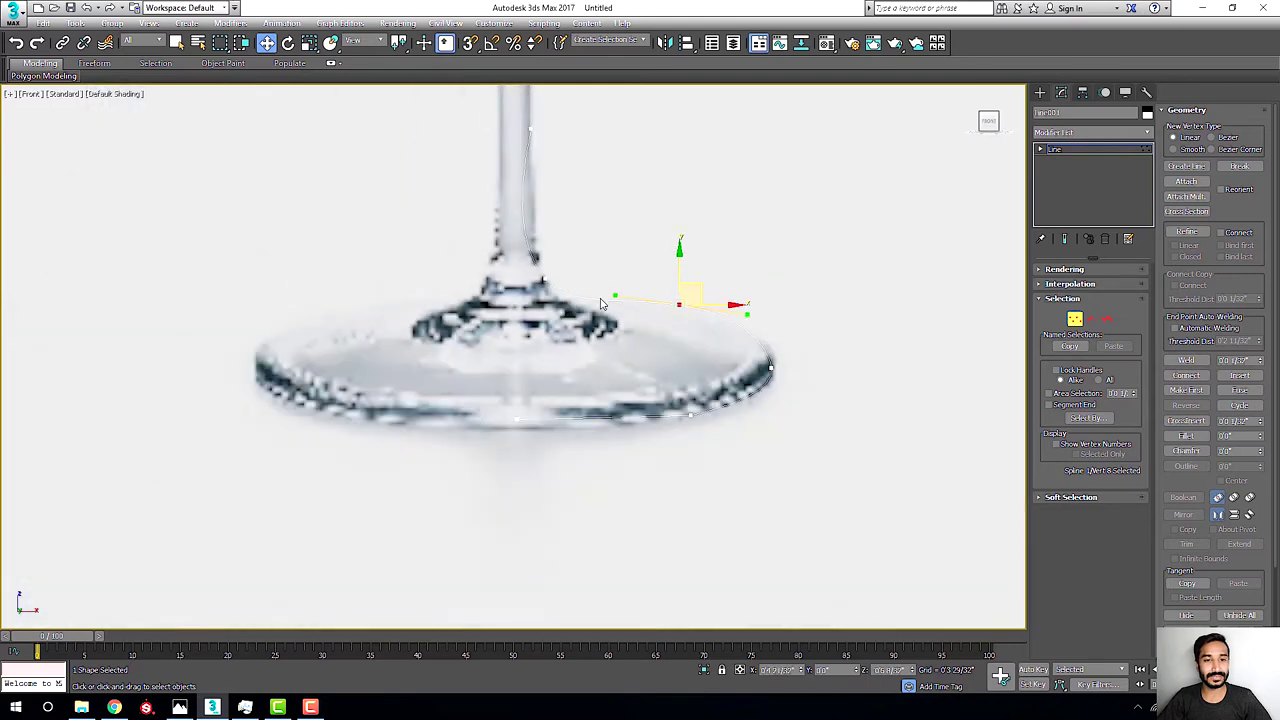
scroll(692, 352, up, 2)
Select the foot's rim, underside and centre points, then the stem point.
click(747, 303)
scroll(762, 295, up, 3)
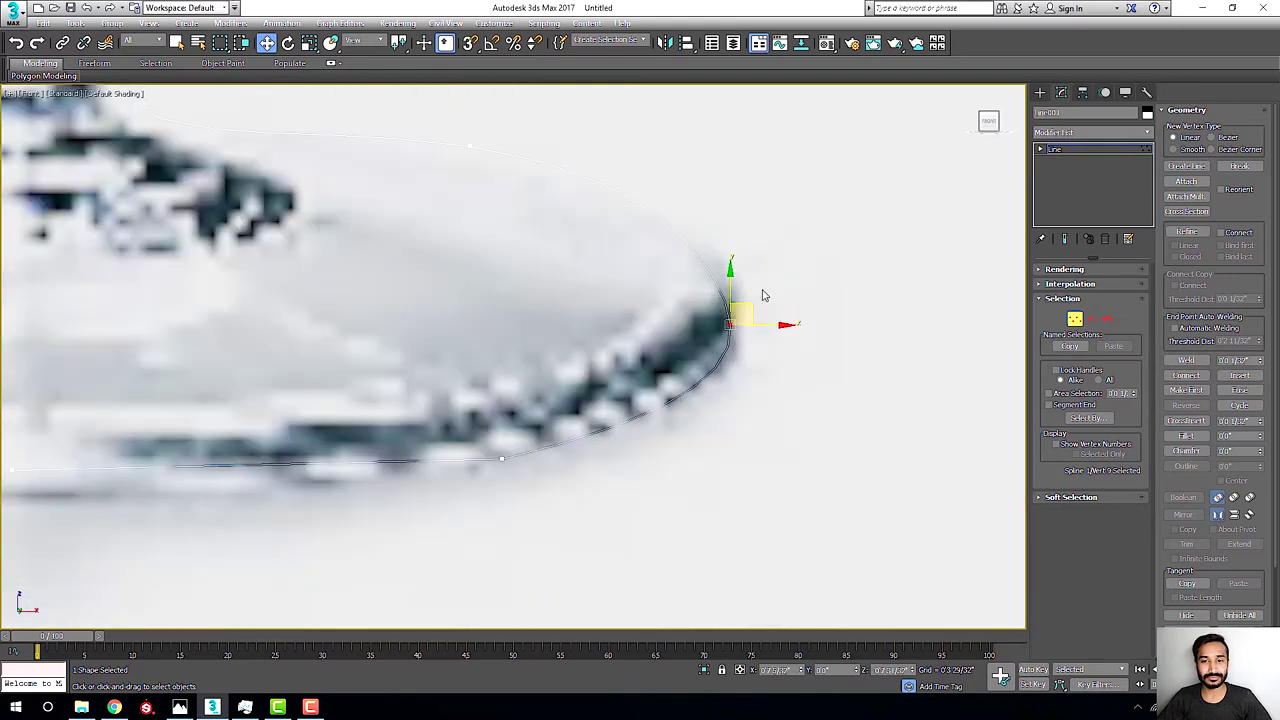
scroll(700, 320, down, 3)
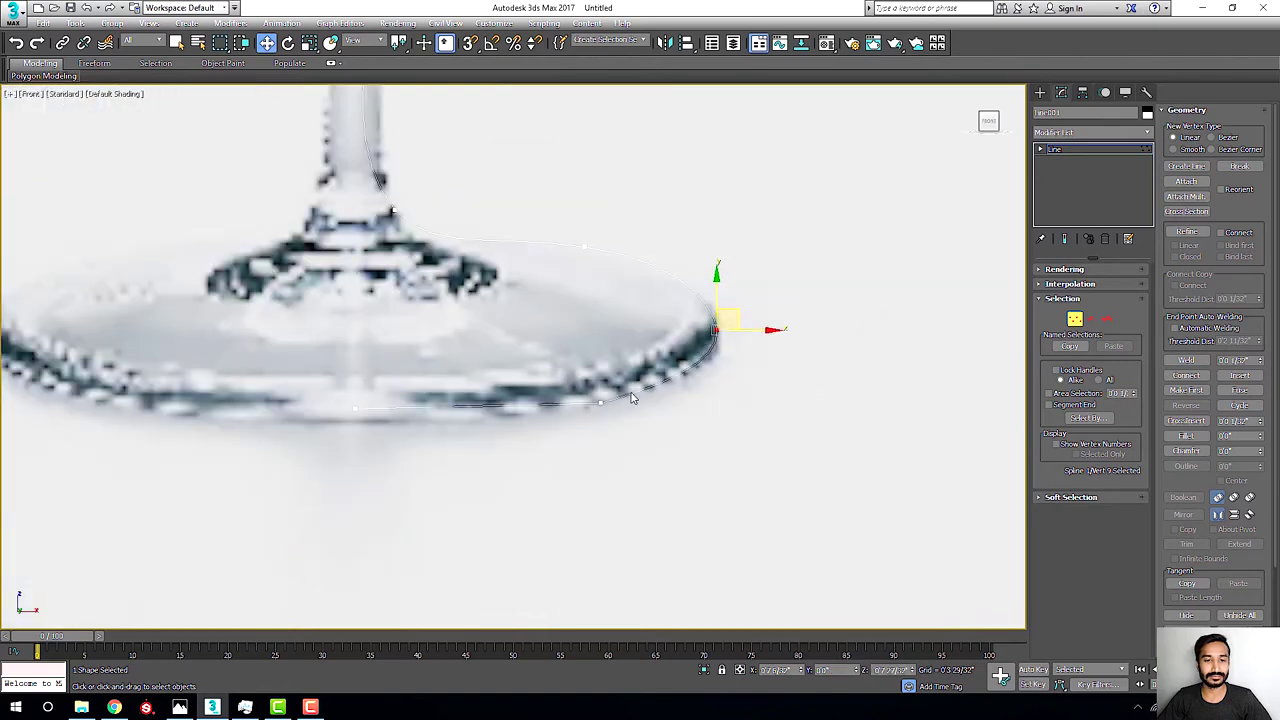
click(690, 374)
scroll(724, 396, up, 2)
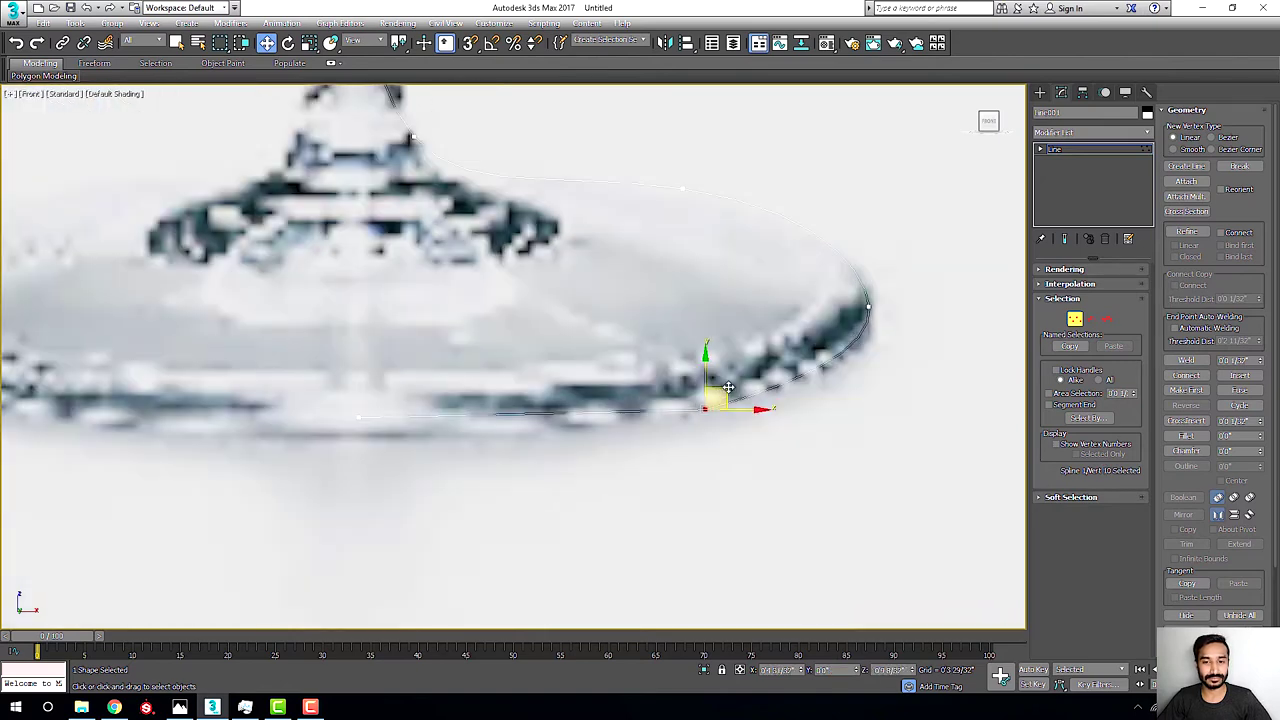
middle_drag(263, 394, 409, 400)
click(456, 416)
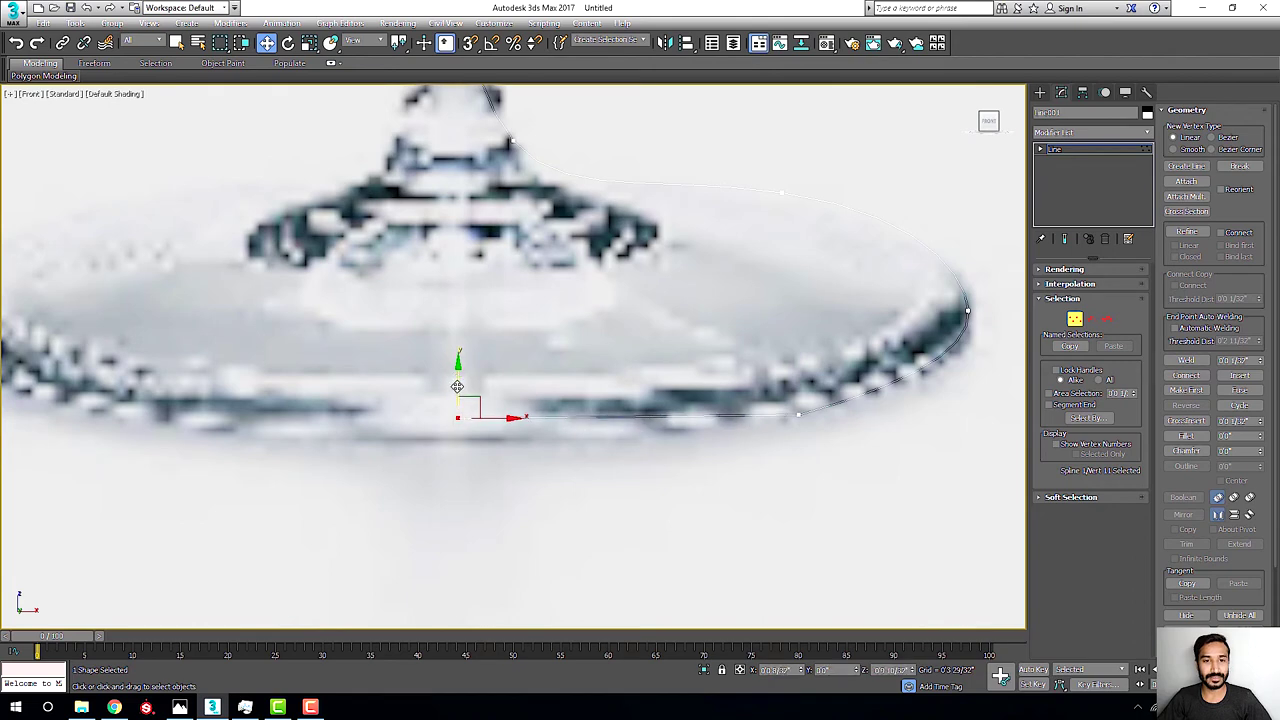
scroll(460, 390, down, 4)
scroll(527, 395, up, 4)
drag(532, 278, 460, 372)
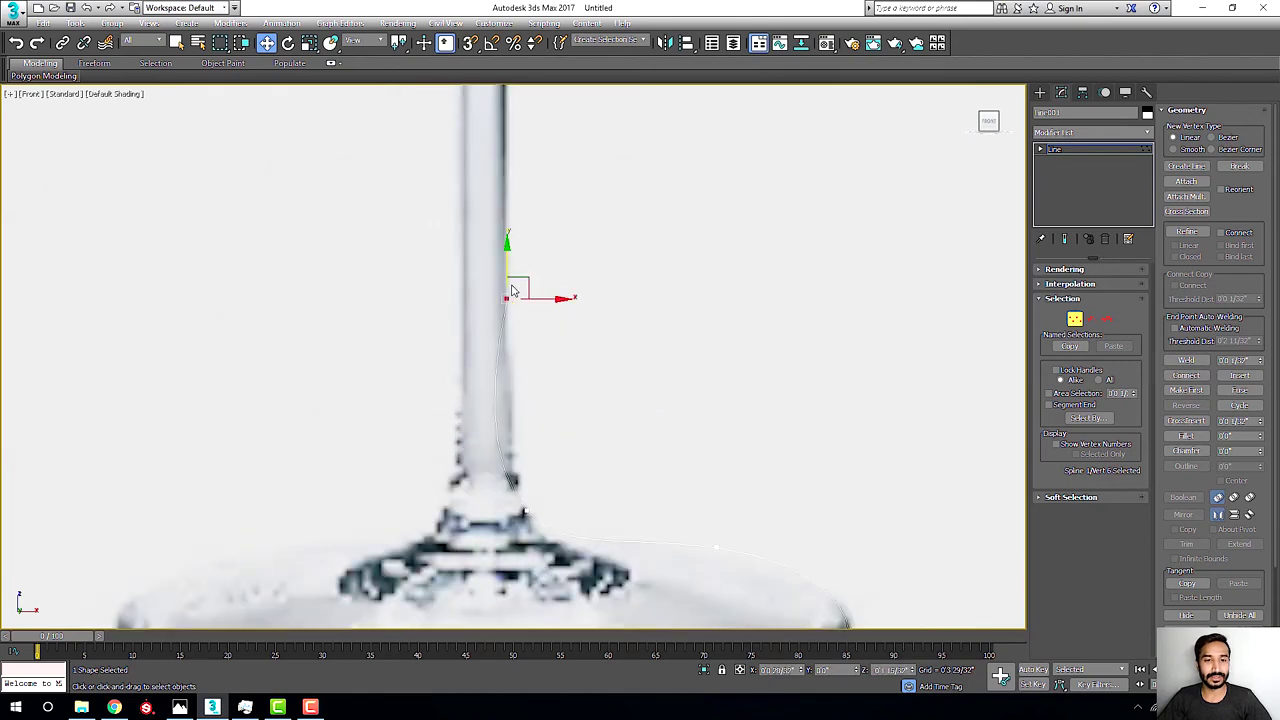
Make the stem point a Bezier Corner with handles running vertically along the stem.
right_click(508, 281)
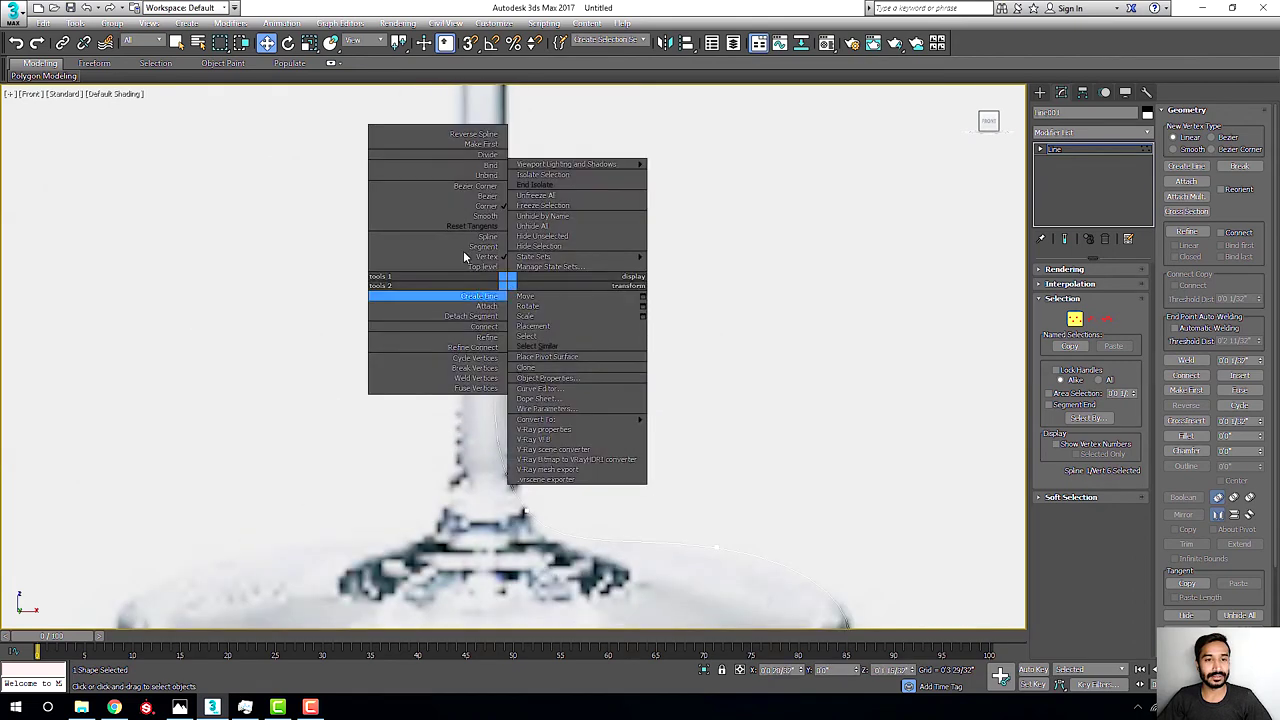
click(485, 193)
scroll(515, 423, up, 2)
scroll(502, 281, down, 2)
scroll(491, 268, up, 2)
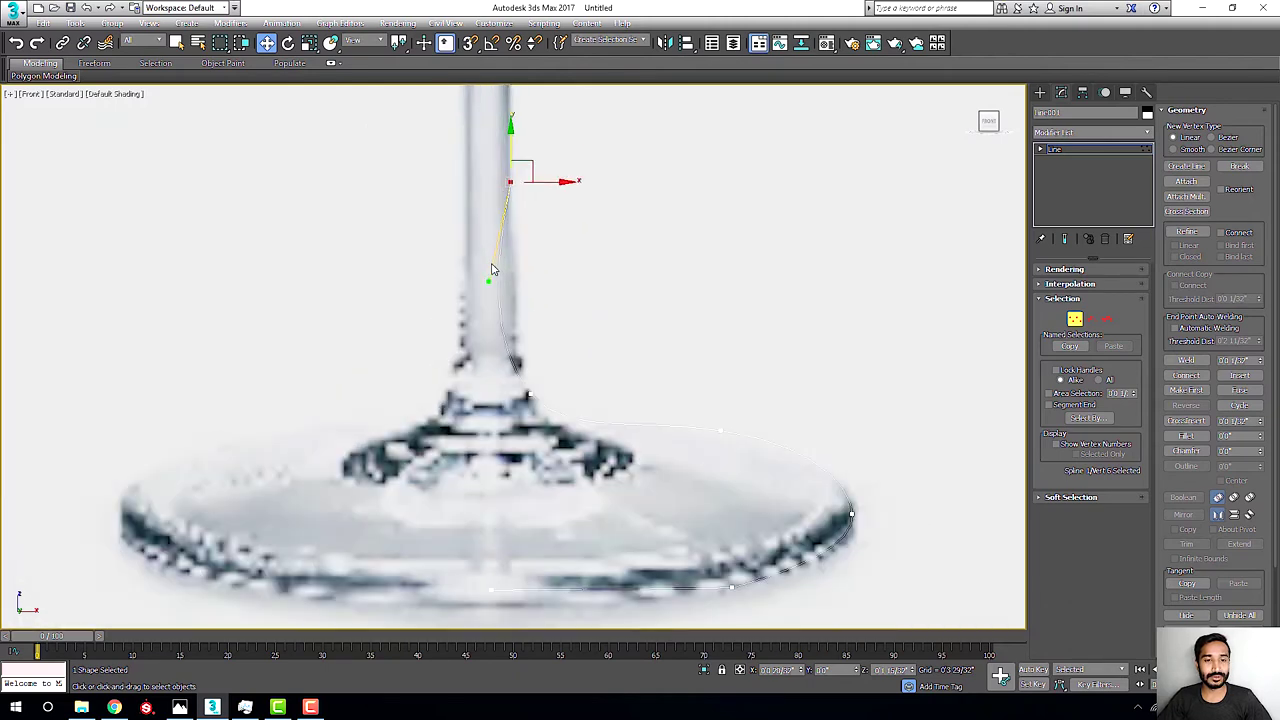
scroll(491, 268, up, 2)
scroll(503, 300, down, 1)
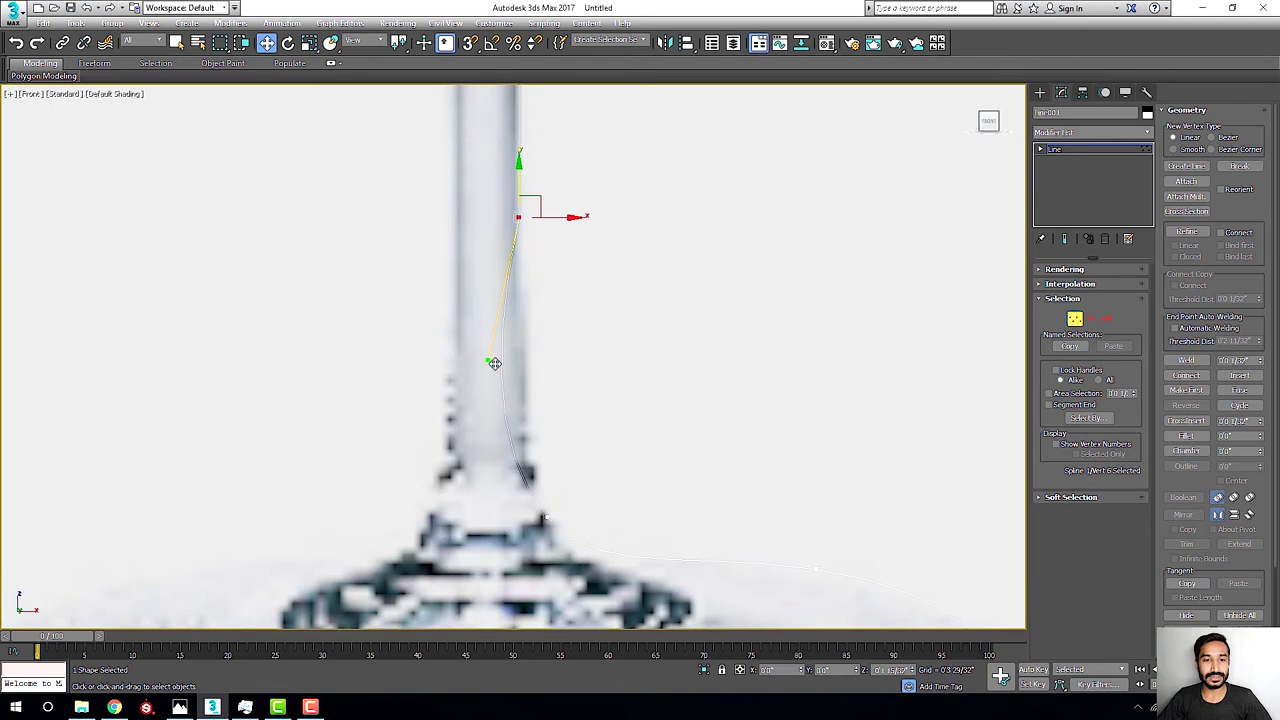
drag(494, 363, 493, 390)
scroll(535, 198, up, 2)
scroll(526, 251, up, 2)
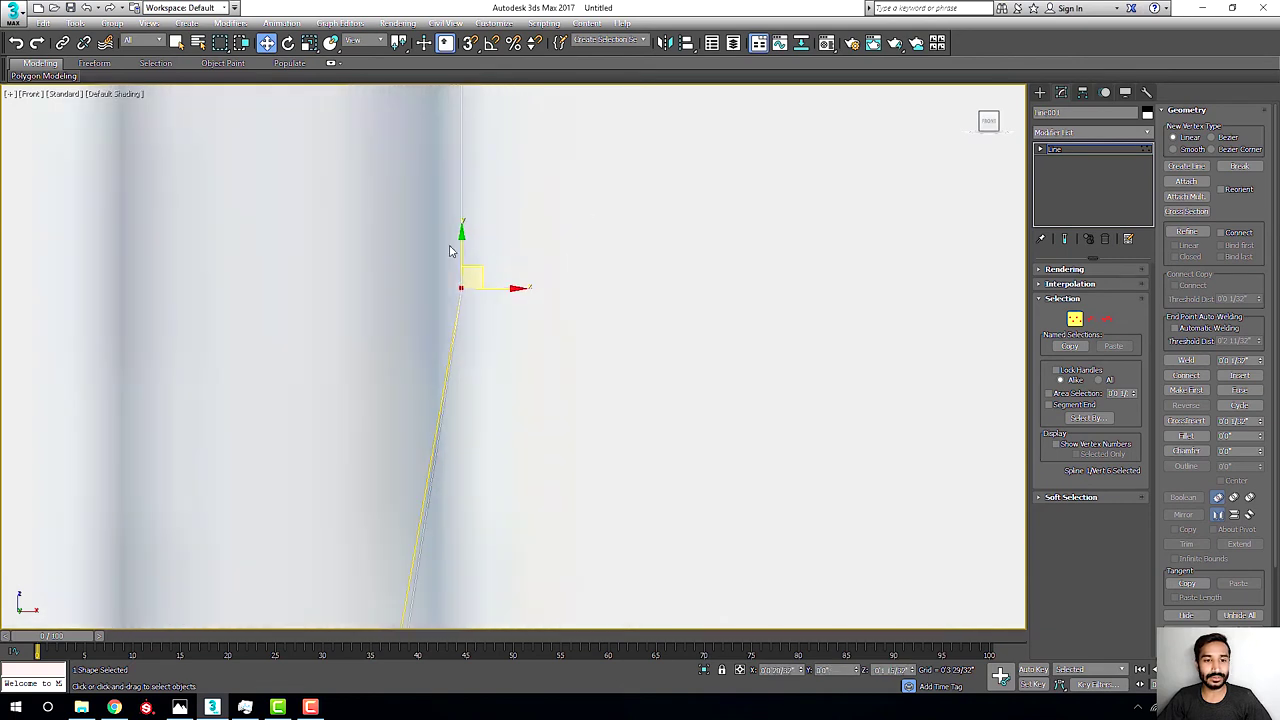
scroll(560, 231, down, 2)
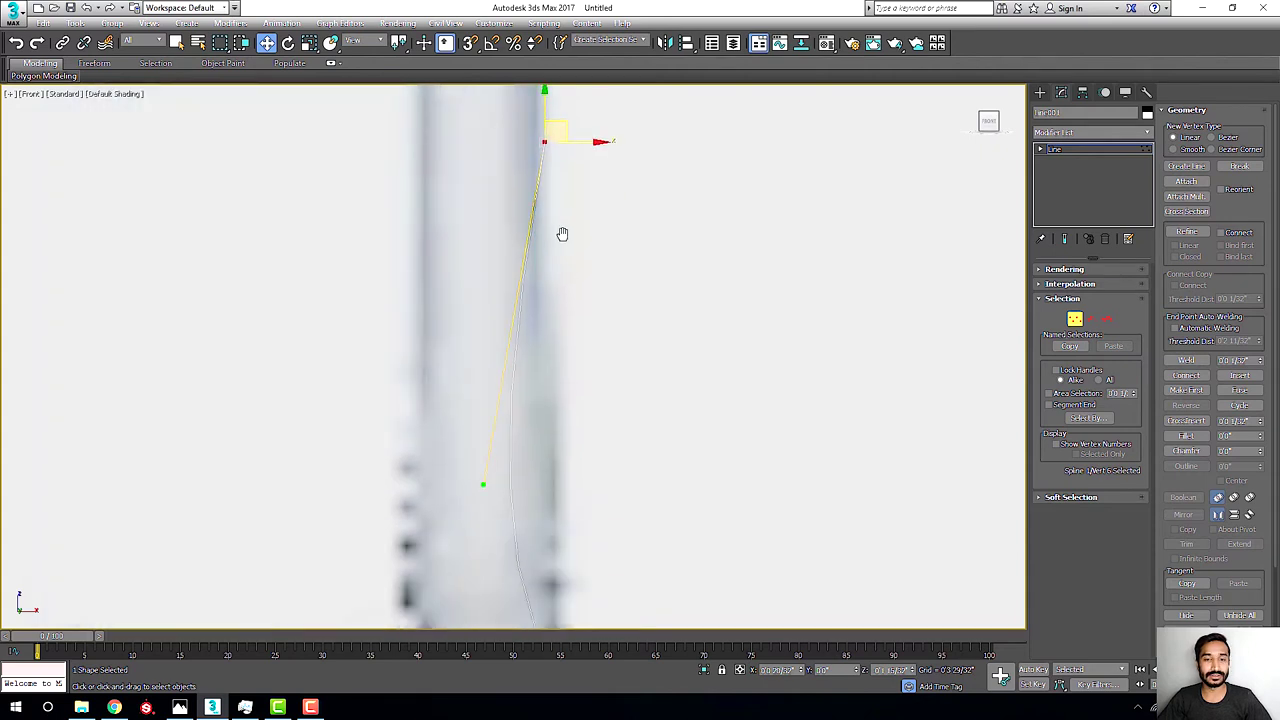
scroll(541, 340, down, 1)
drag(529, 333, 555, 361)
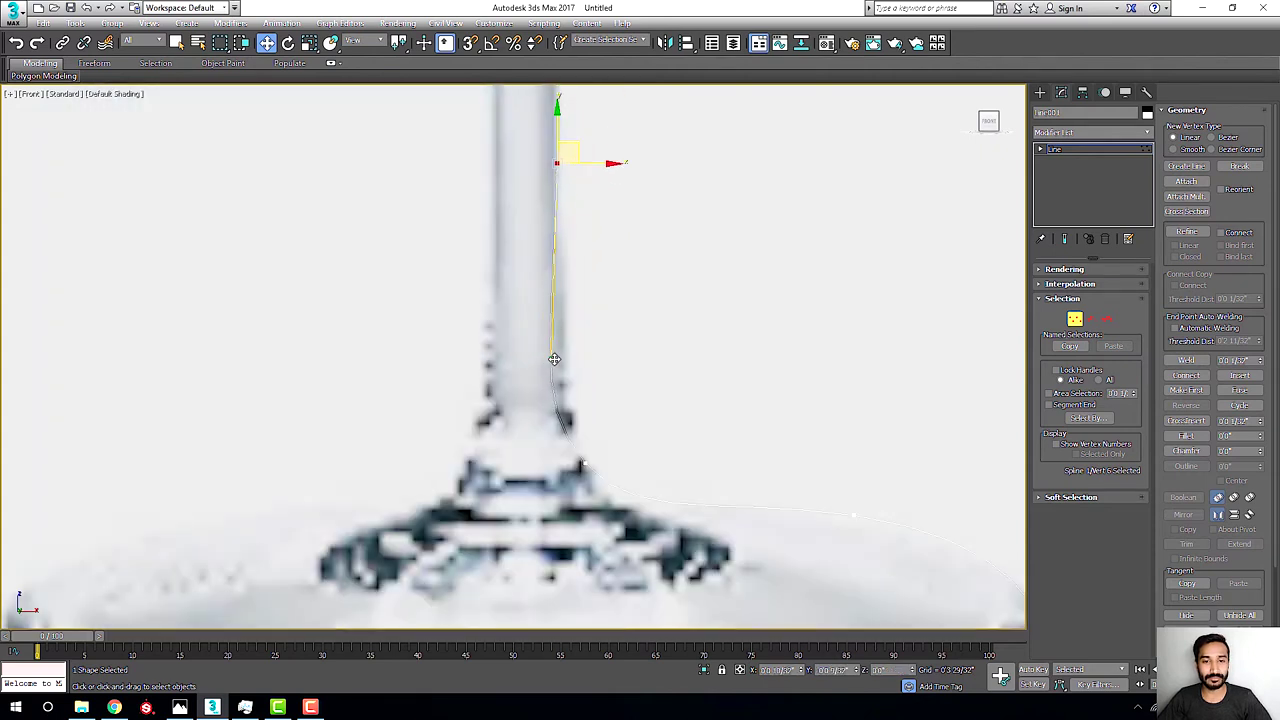
Align the base vertex to the outline and make it Bezier, curving the stem-base join.
click(583, 462)
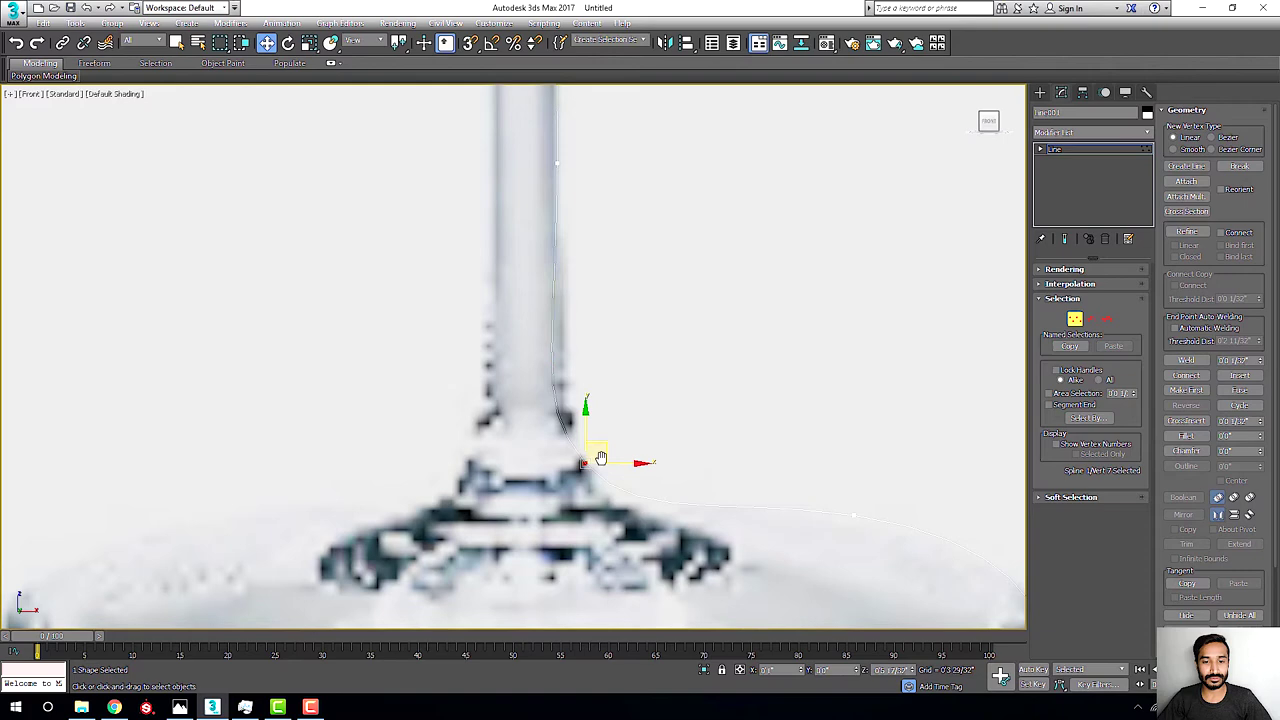
middle_drag(590, 455, 565, 425)
drag(595, 402, 599, 402)
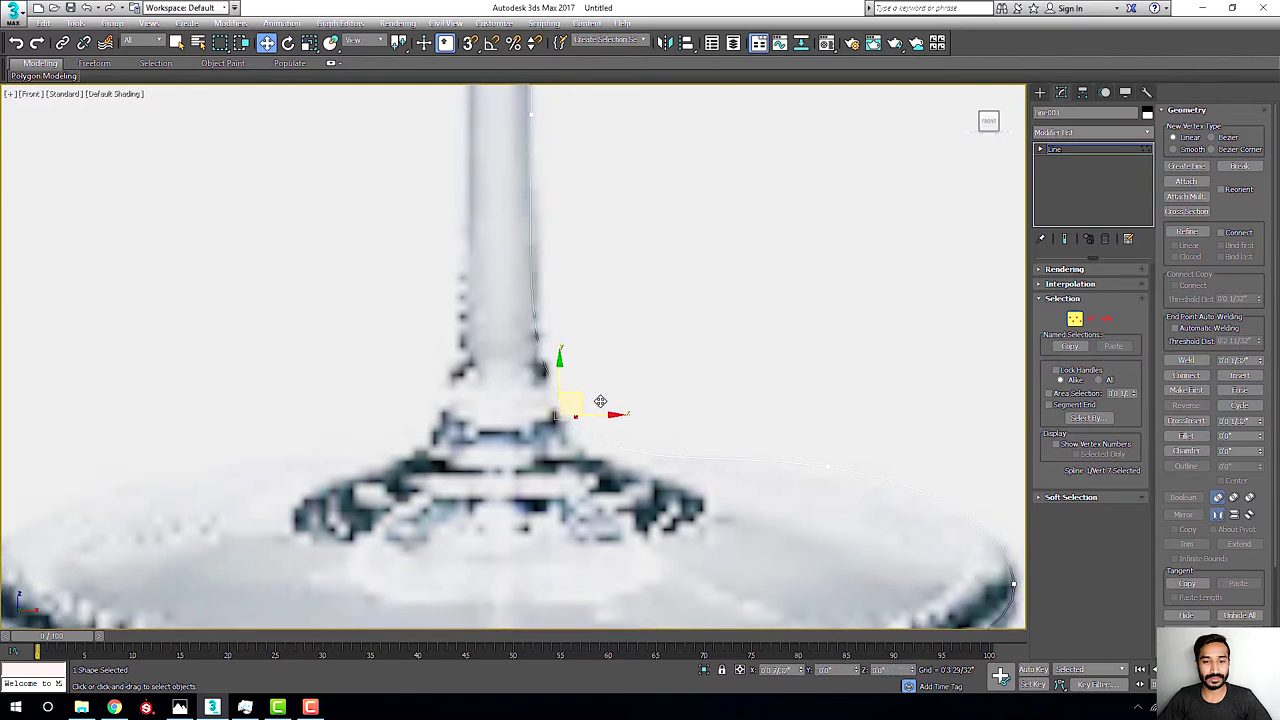
right_click(587, 410)
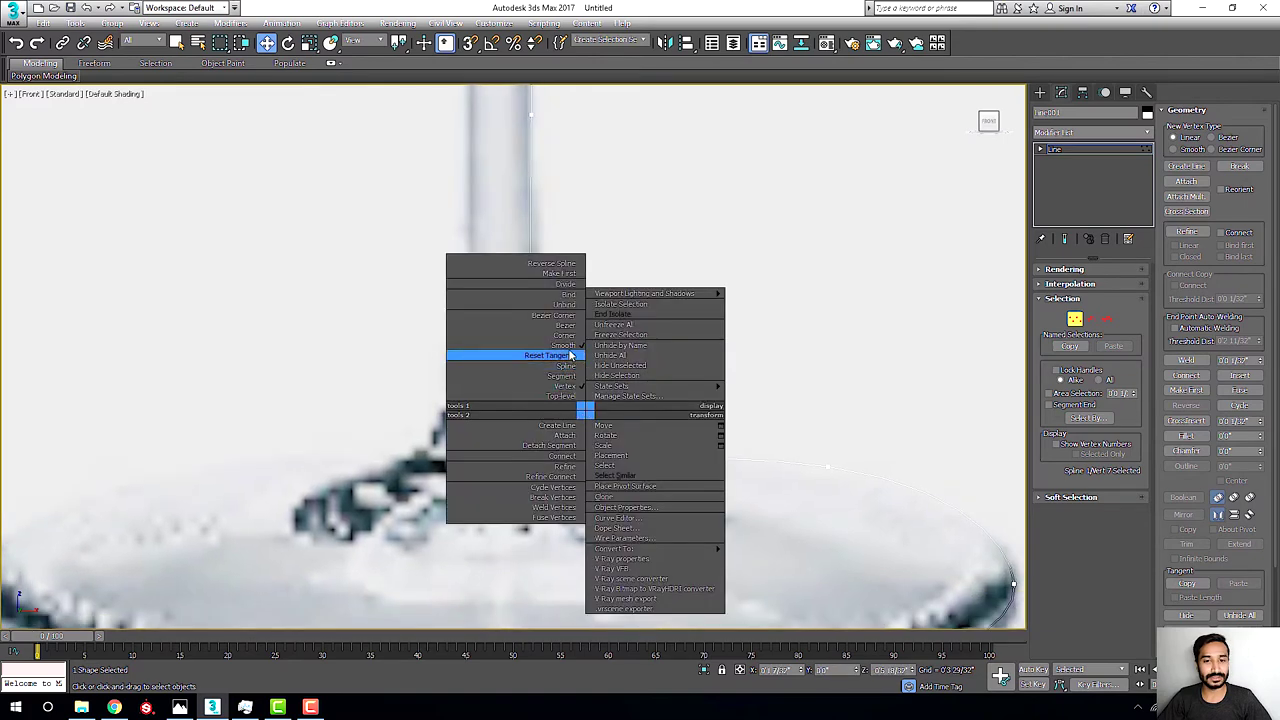
click(565, 327)
drag(624, 478, 617, 458)
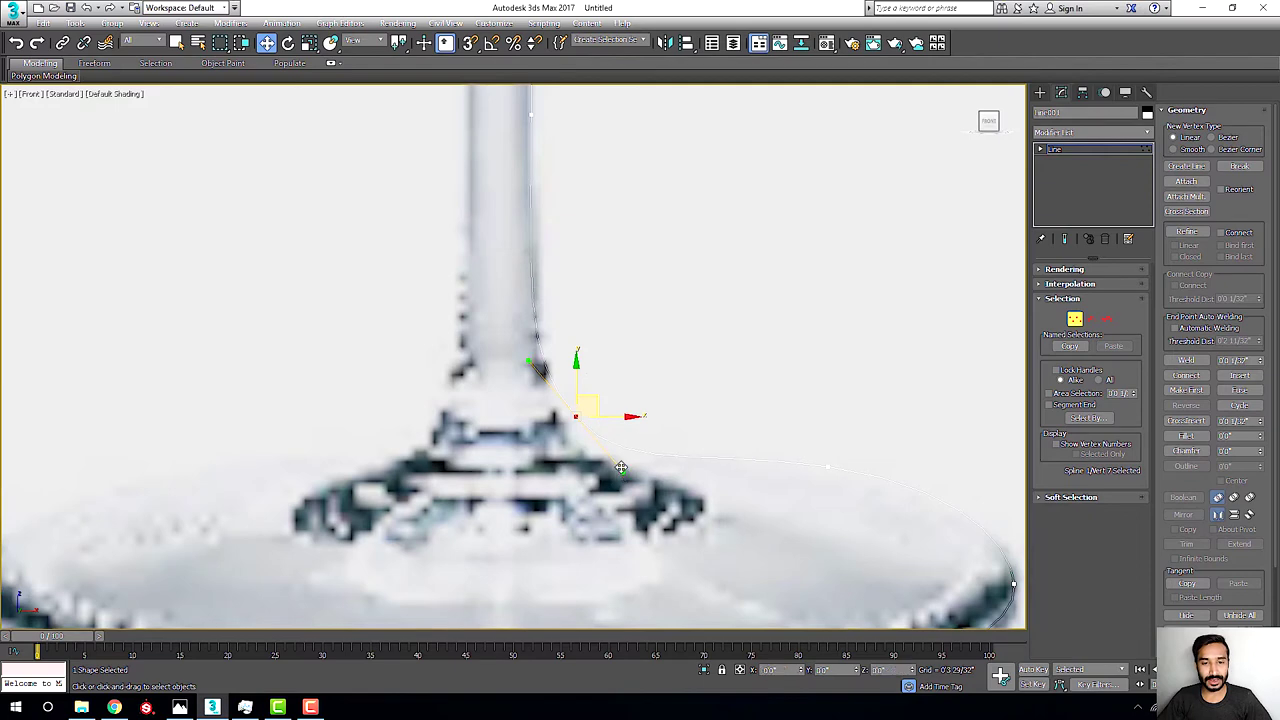
Make the bowl-stem vertex Bezier so the curve follows the bowl's underside.
scroll(615, 458, down, 3)
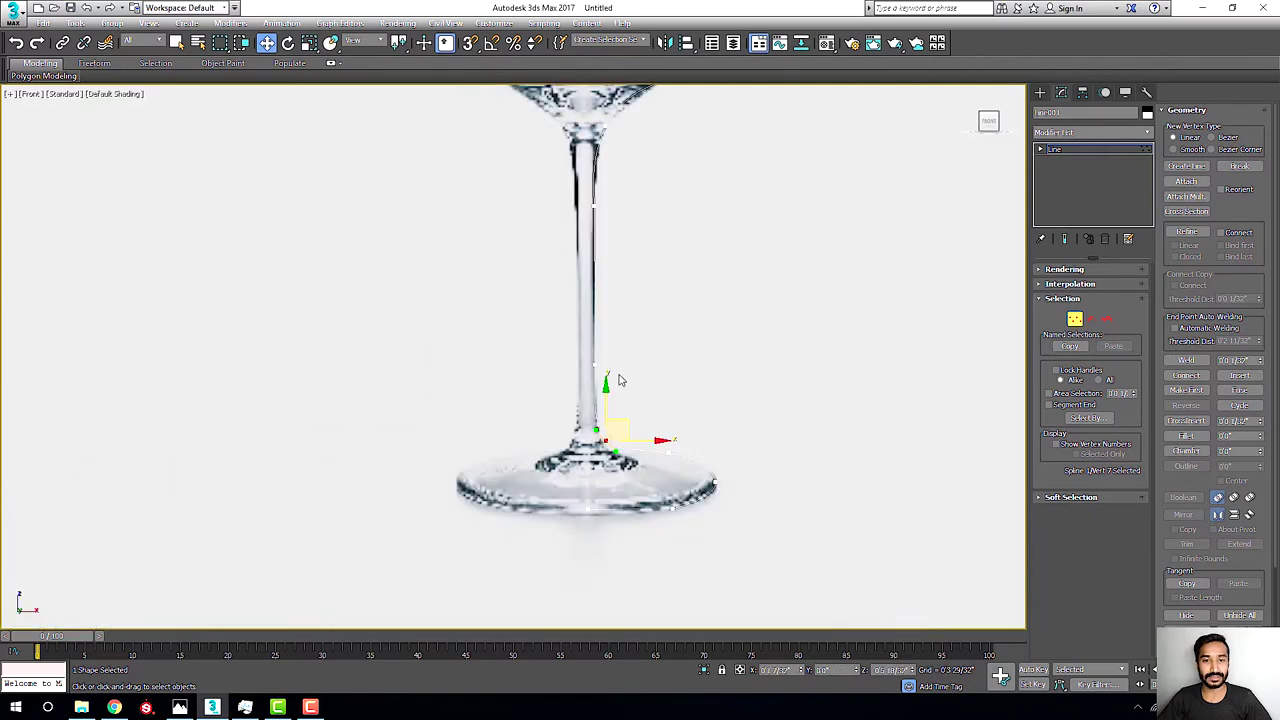
mouse_move(617, 300)
middle_down()
mouse_move(609, 400)
mouse_move(591, 357)
middle_up()
scroll(643, 323, up, 3)
click(693, 265)
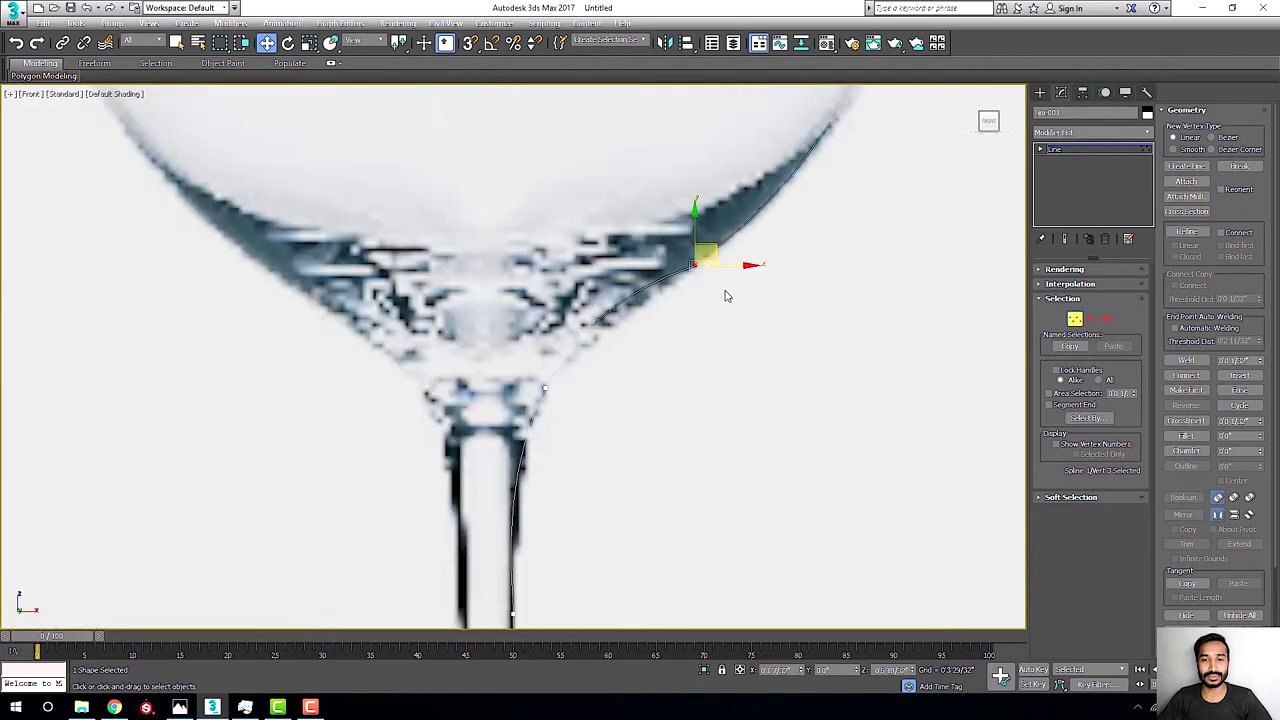
right_click(691, 263)
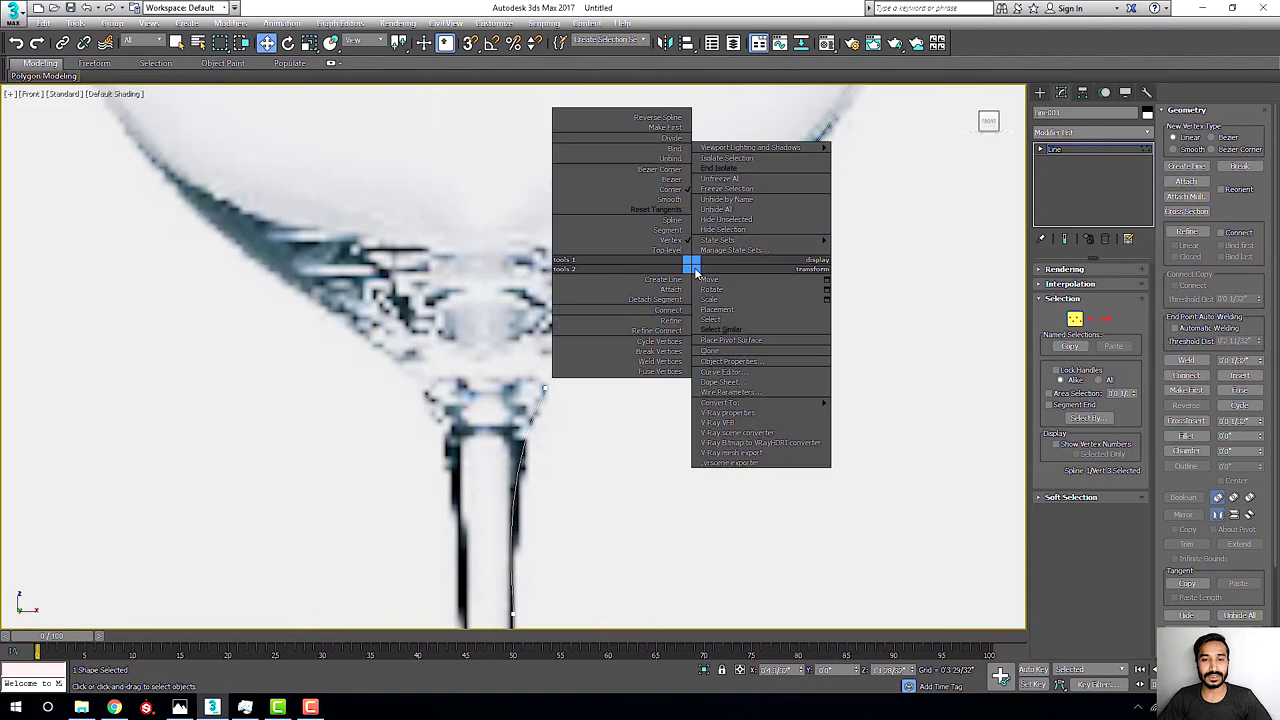
click(666, 181)
drag(637, 306, 630, 313)
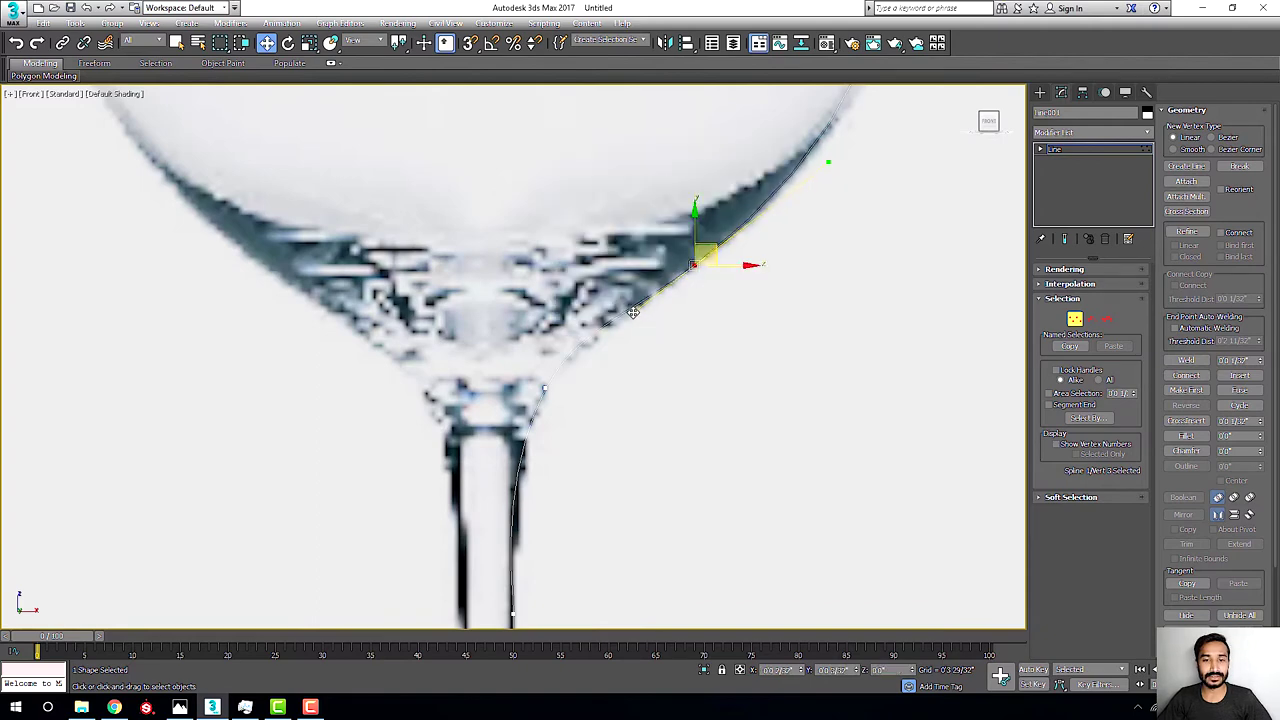
Straighten the curve through the stem vertices.
click(546, 388)
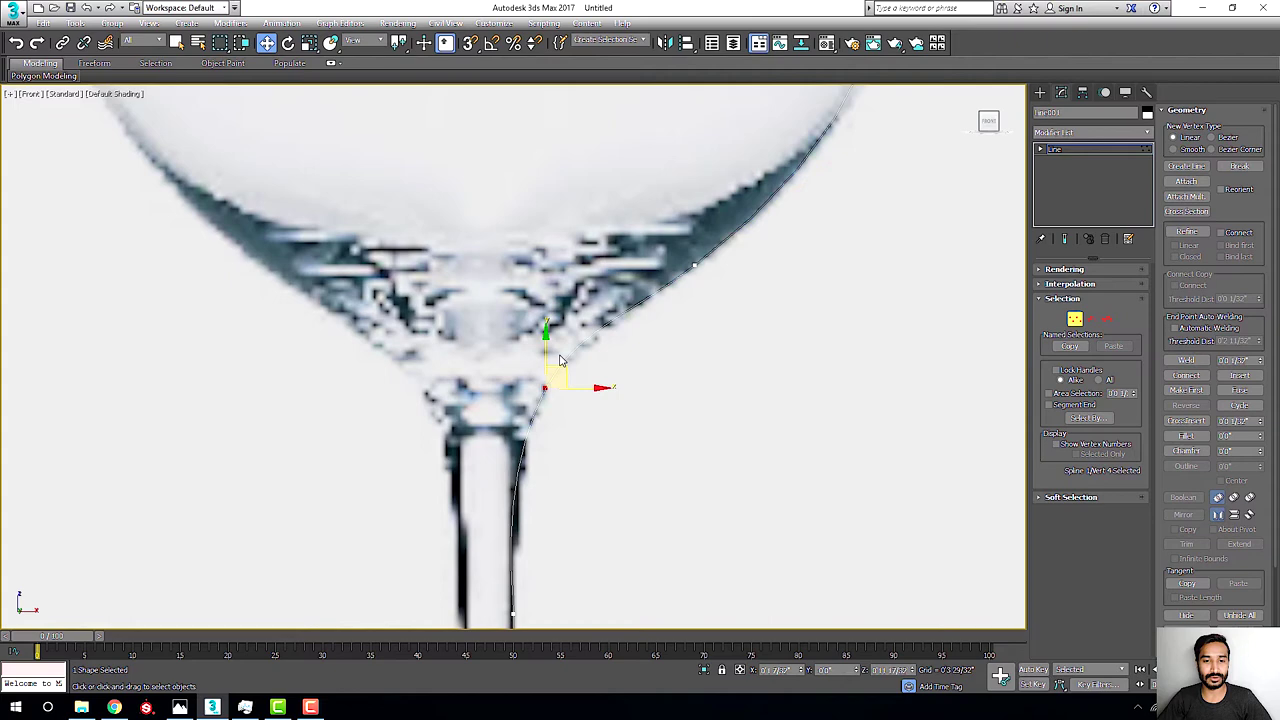
middle_drag(562, 374, 555, 170)
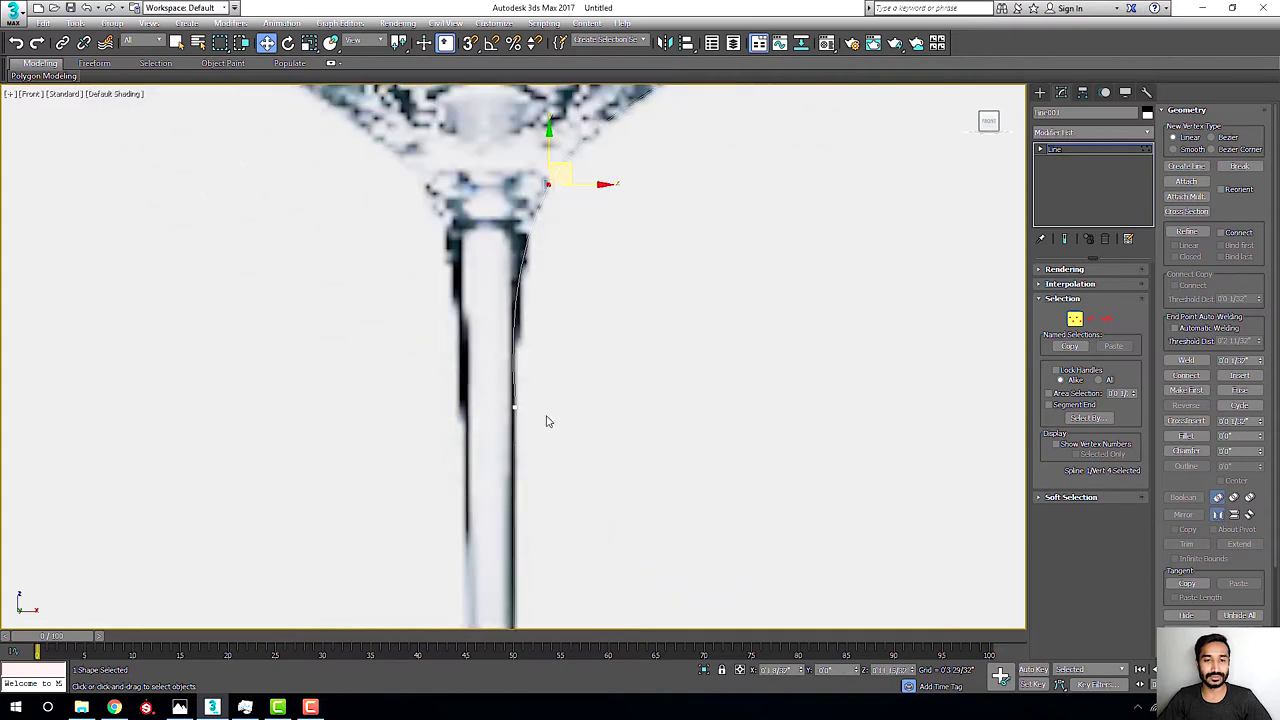
click(513, 406)
drag(516, 362, 518, 384)
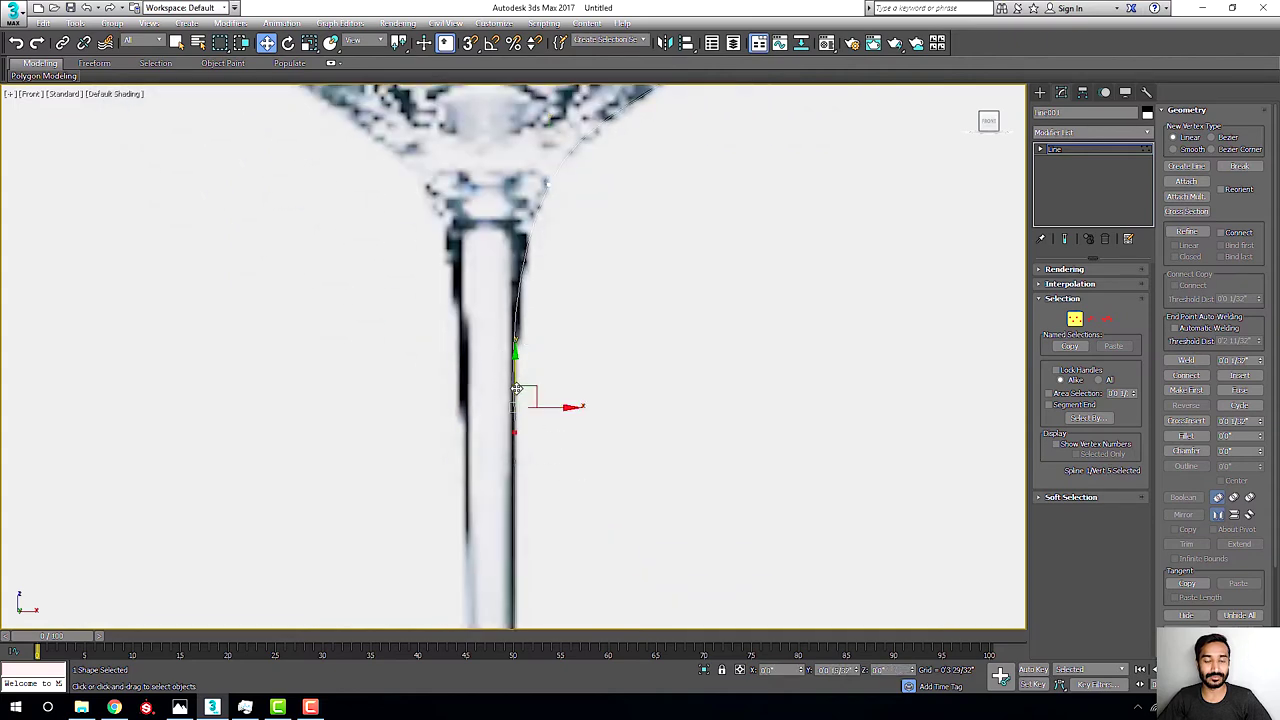
scroll(516, 388, down, 5)
scroll(663, 271, up, 2)
scroll(654, 251, up, 2)
scroll(660, 320, up, 5)
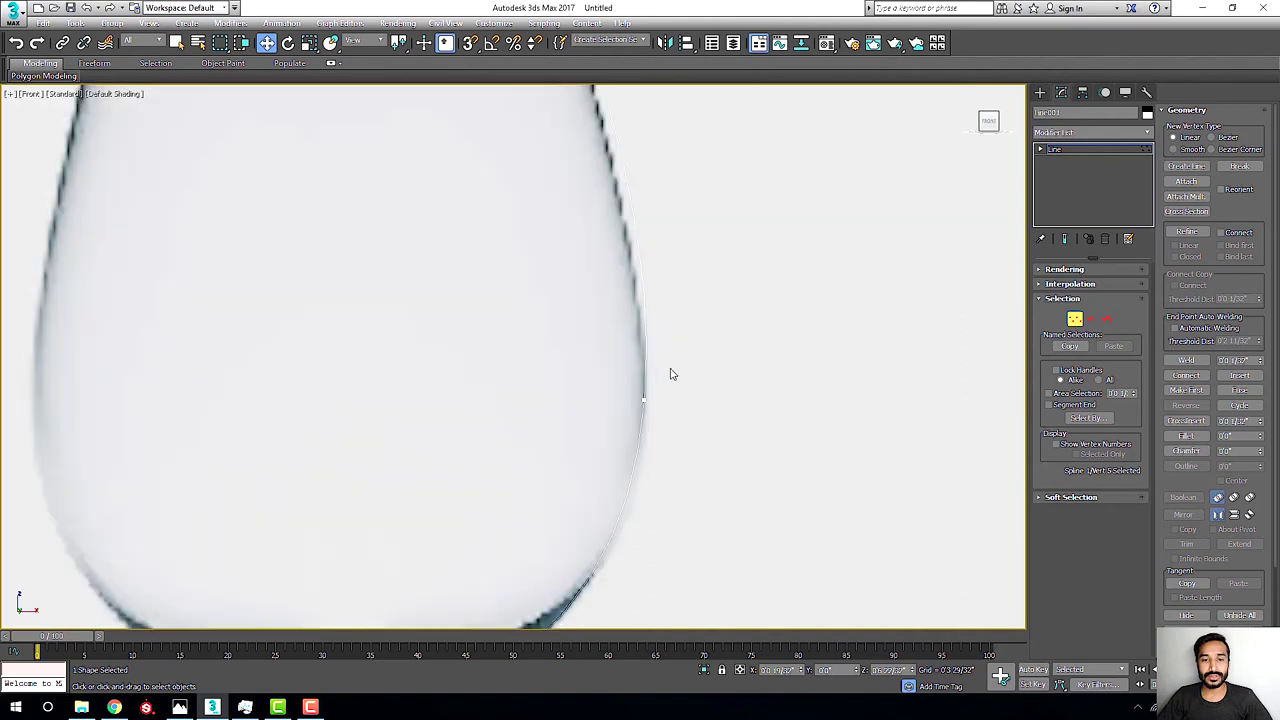
Make the bowl-side vertex a smooth Bezier point following the side up to the rim.
click(643, 399)
scroll(620, 400, down, 4)
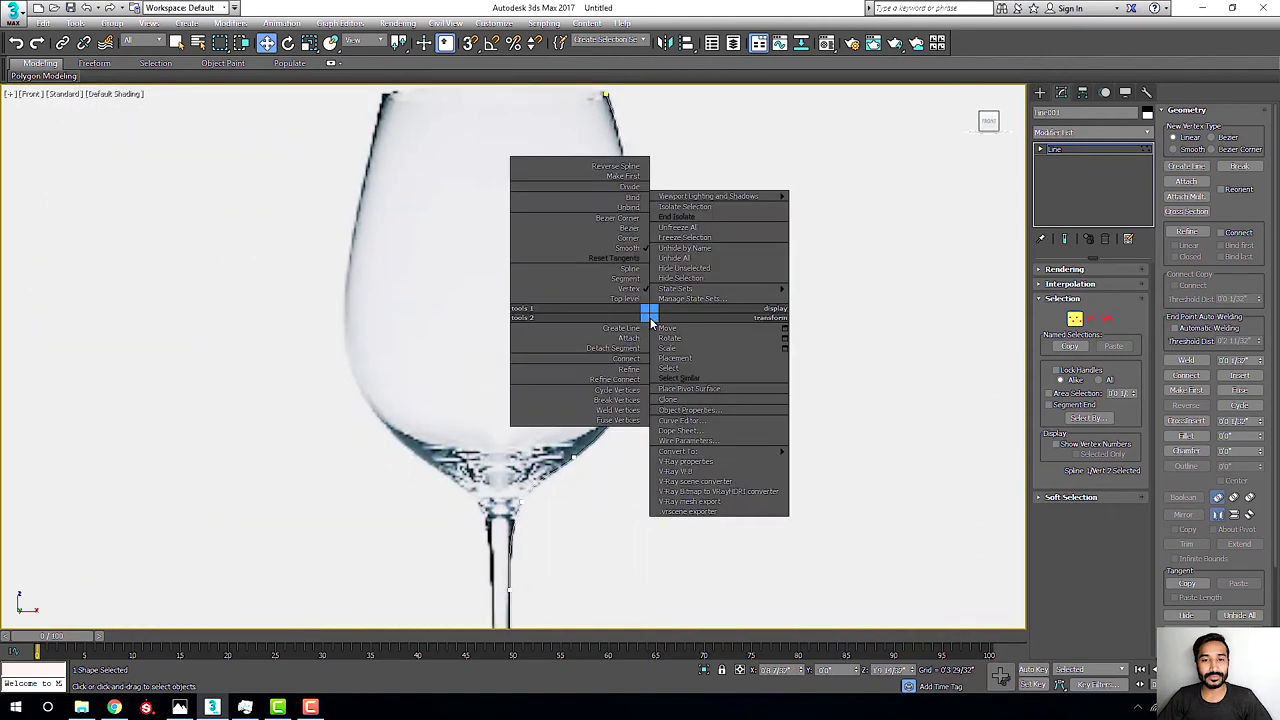
click(667, 328)
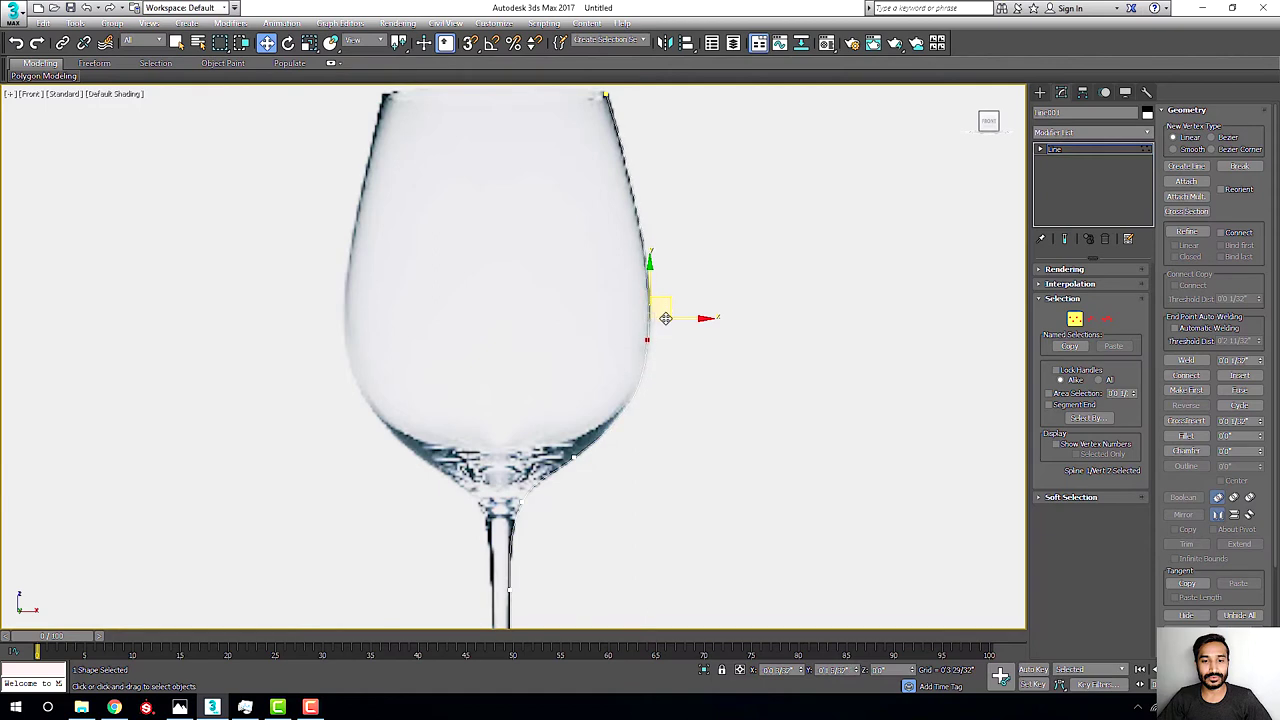
scroll(665, 318, down, 6)
scroll(640, 250, up, 3)
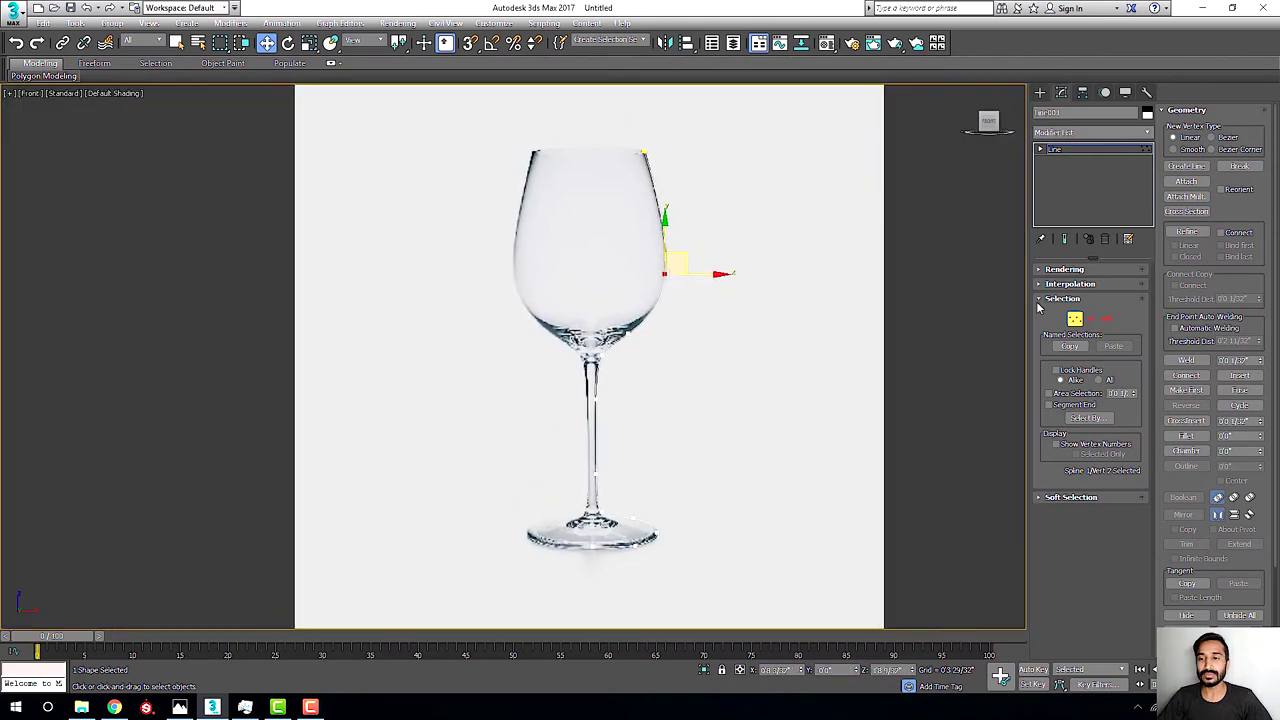
scroll(640, 165, up, 3)
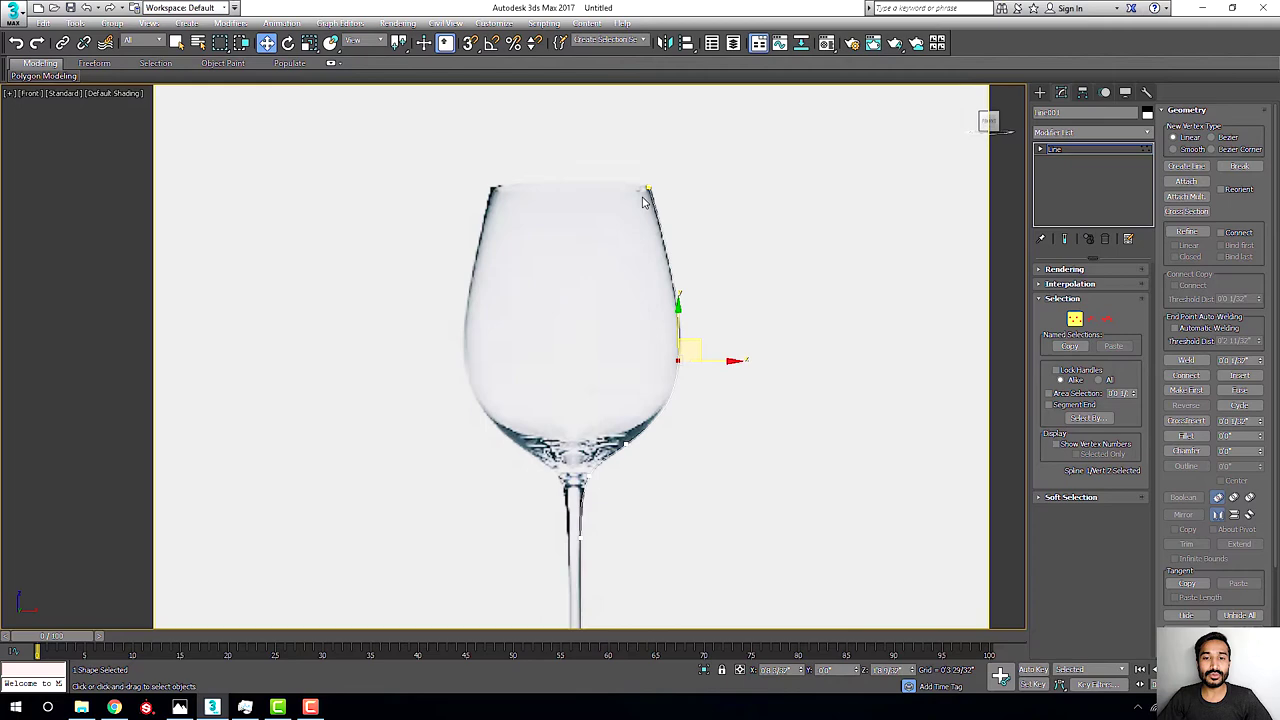
scroll(645, 200, up, 3)
scroll(646, 238, up, 4)
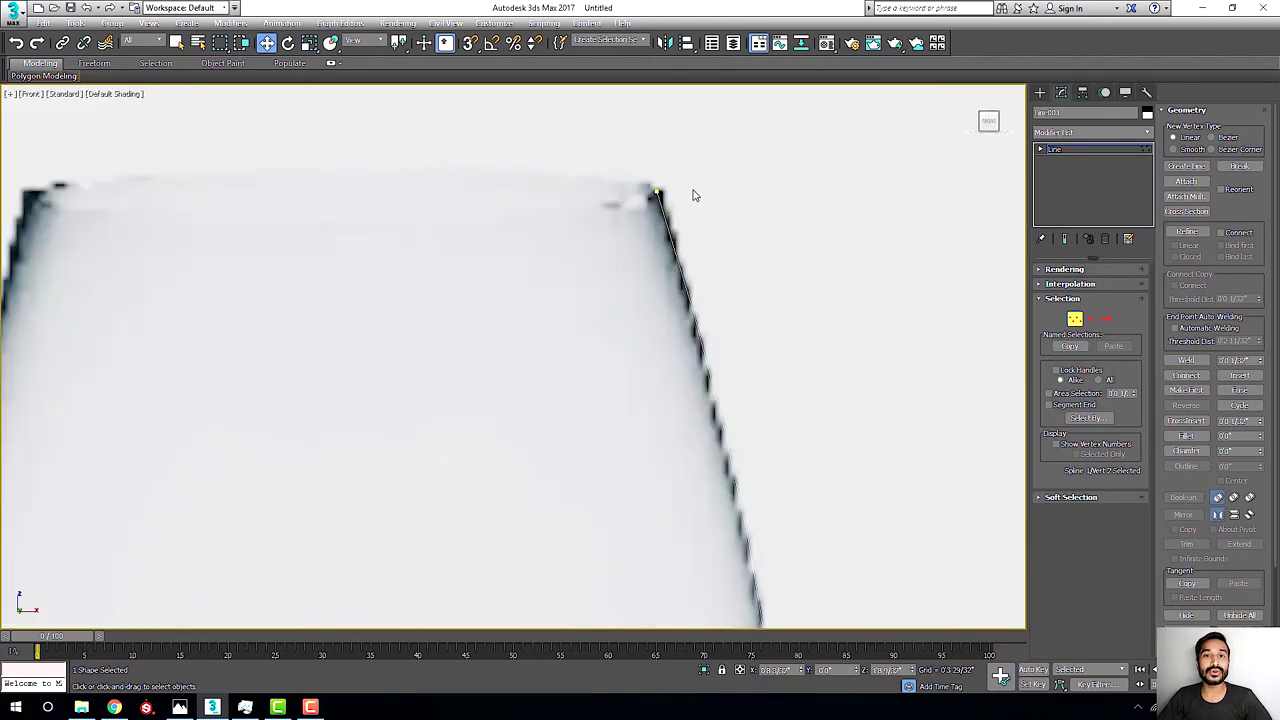
scroll(660, 220, down, 3)
Select the whole traced profile at Spline sub-object level.
click(1107, 318)
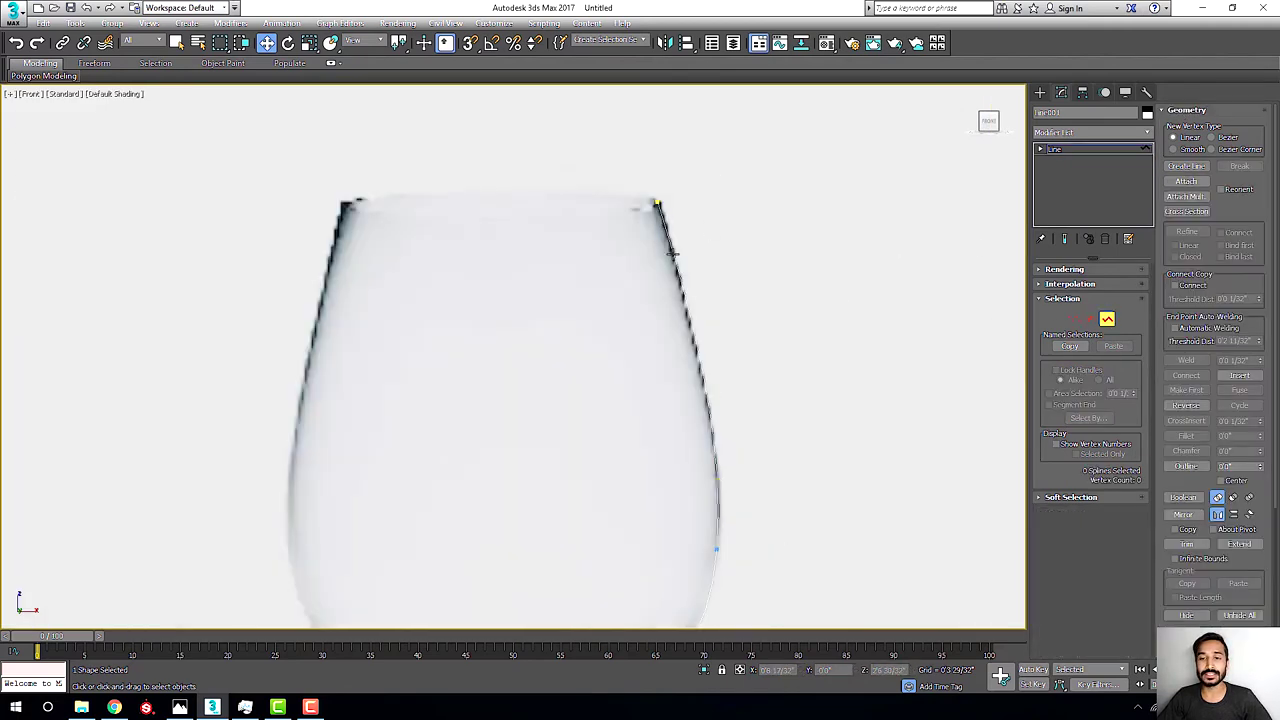
scroll(760, 160, down, 4)
click(686, 240)
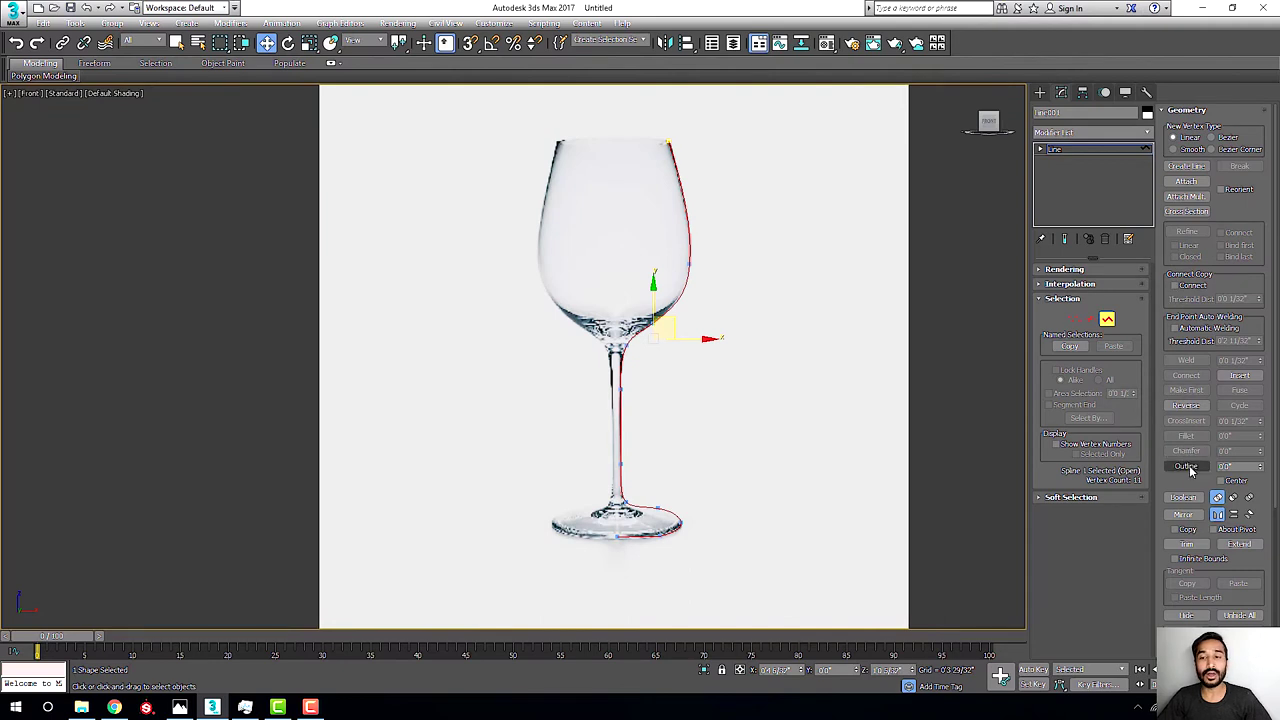
Outline the profile spline to add an offset copy for the glass wall thickness.
click(1186, 467)
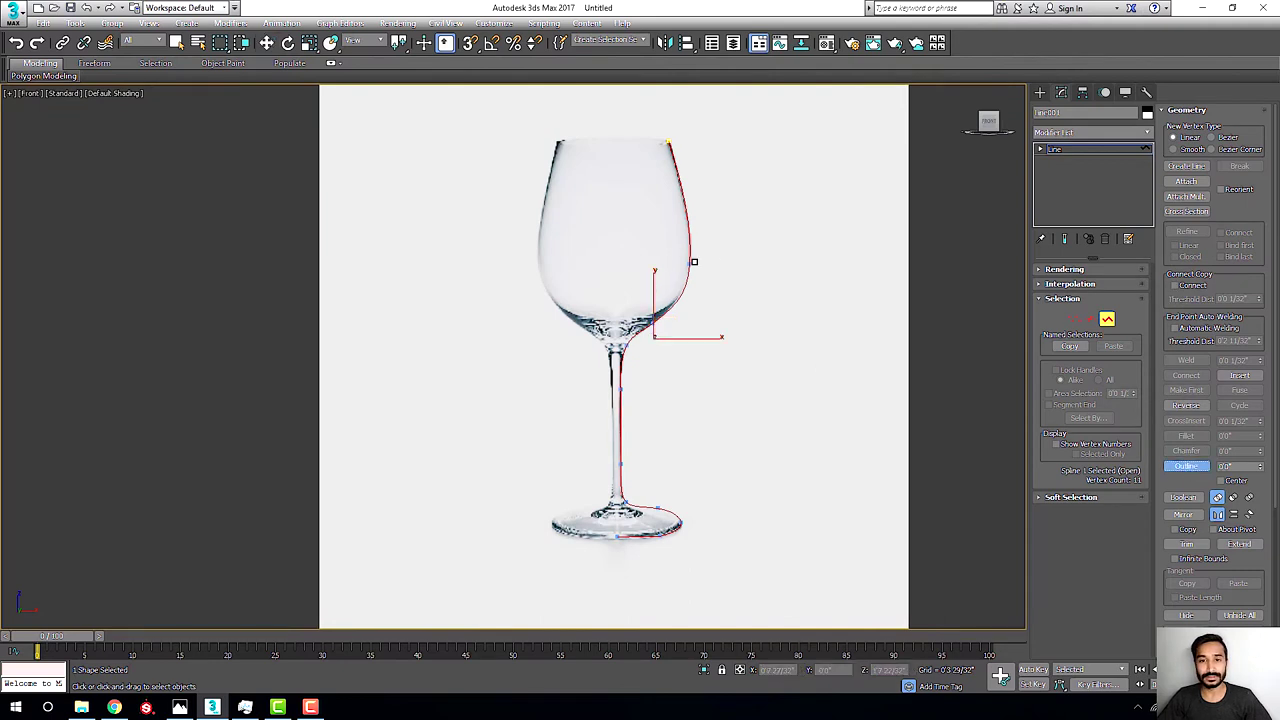
scroll(665, 200, up, 1)
scroll(665, 200, up, 4)
scroll(660, 195, up, 4)
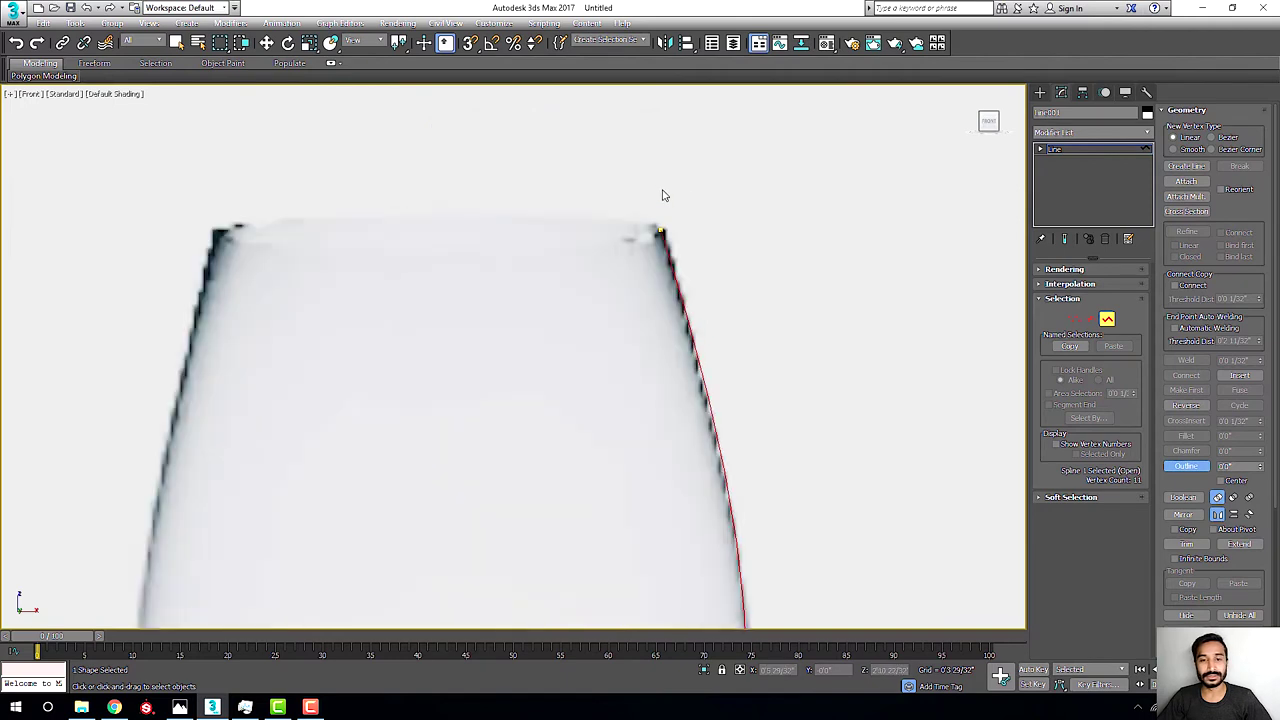
scroll(662, 195, up, 4)
drag(662, 283, 582, 317)
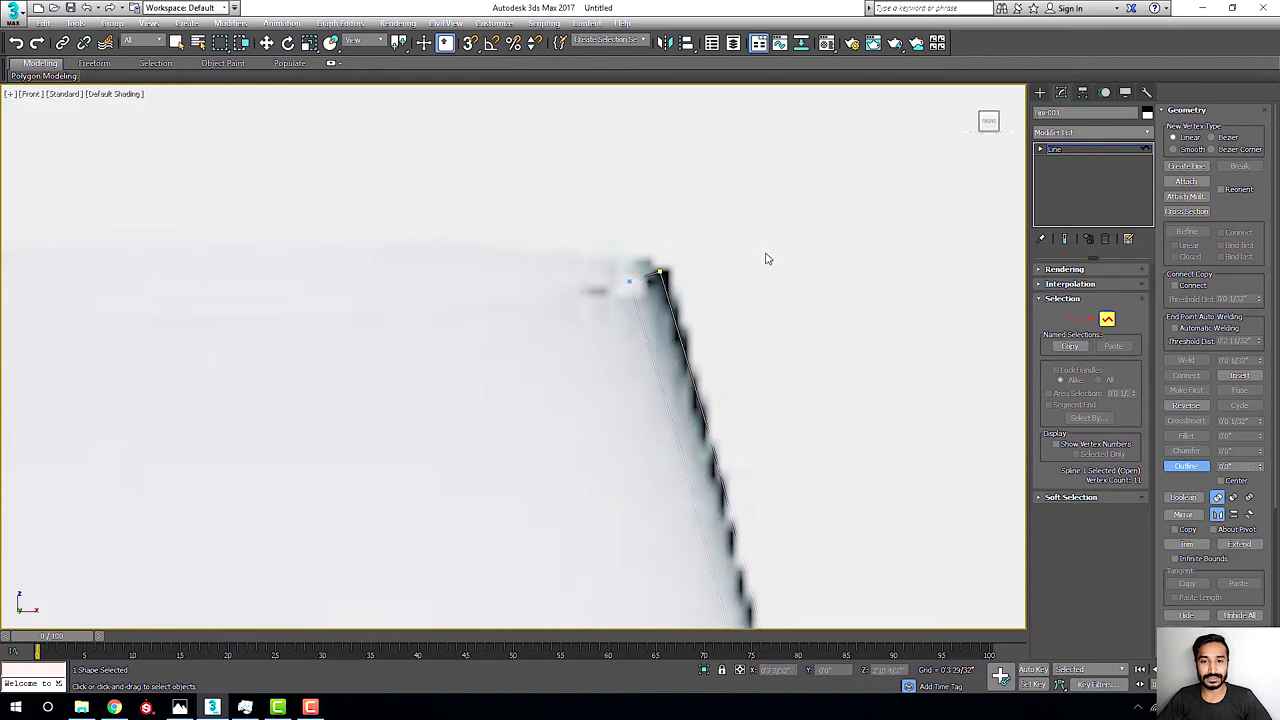
scroll(766, 259, down, 10)
scroll(777, 363, up, 5)
scroll(740, 437, down, 1)
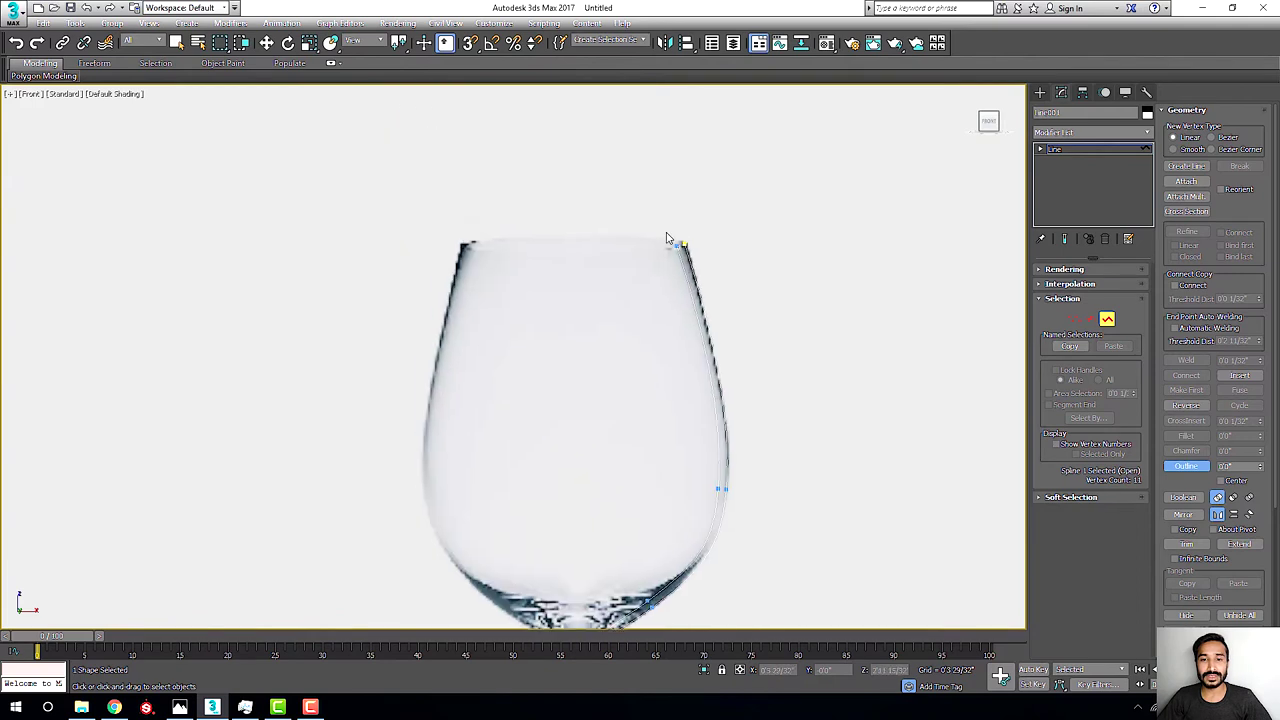
scroll(668, 238, up, 3)
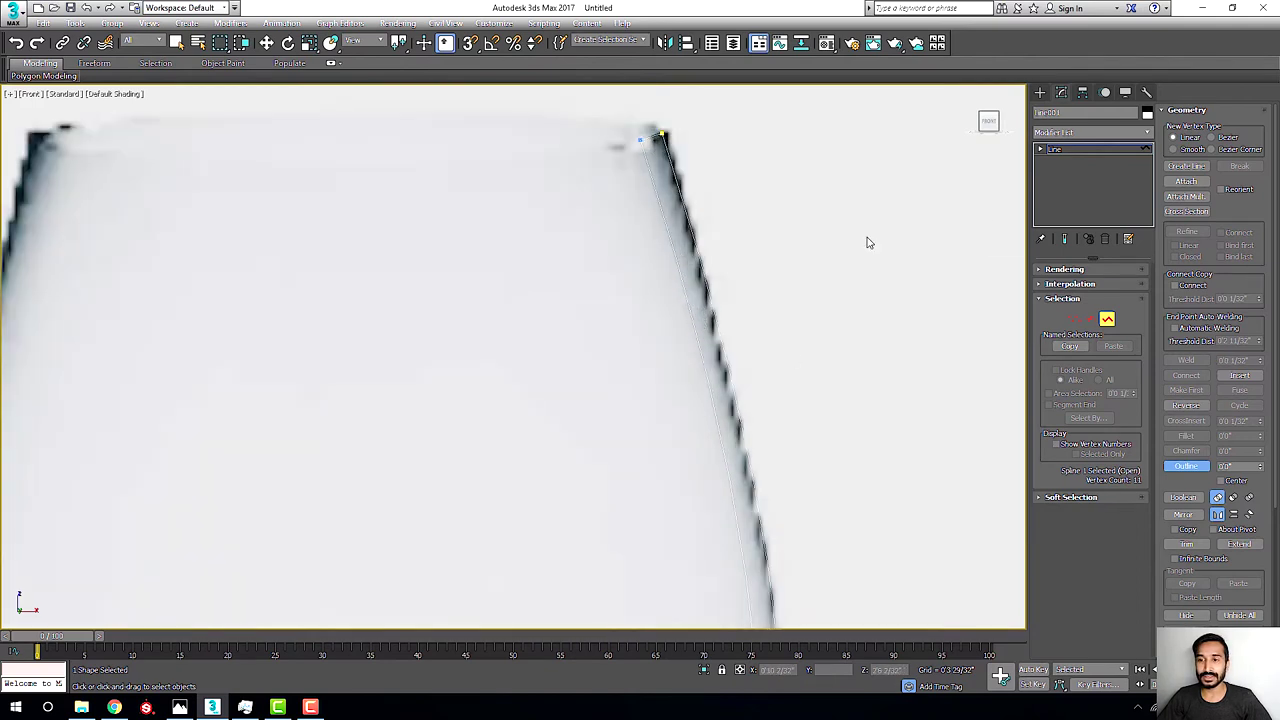
Switch to Segment level and frame the rim corner, stem and base of the profile.
click(1091, 319)
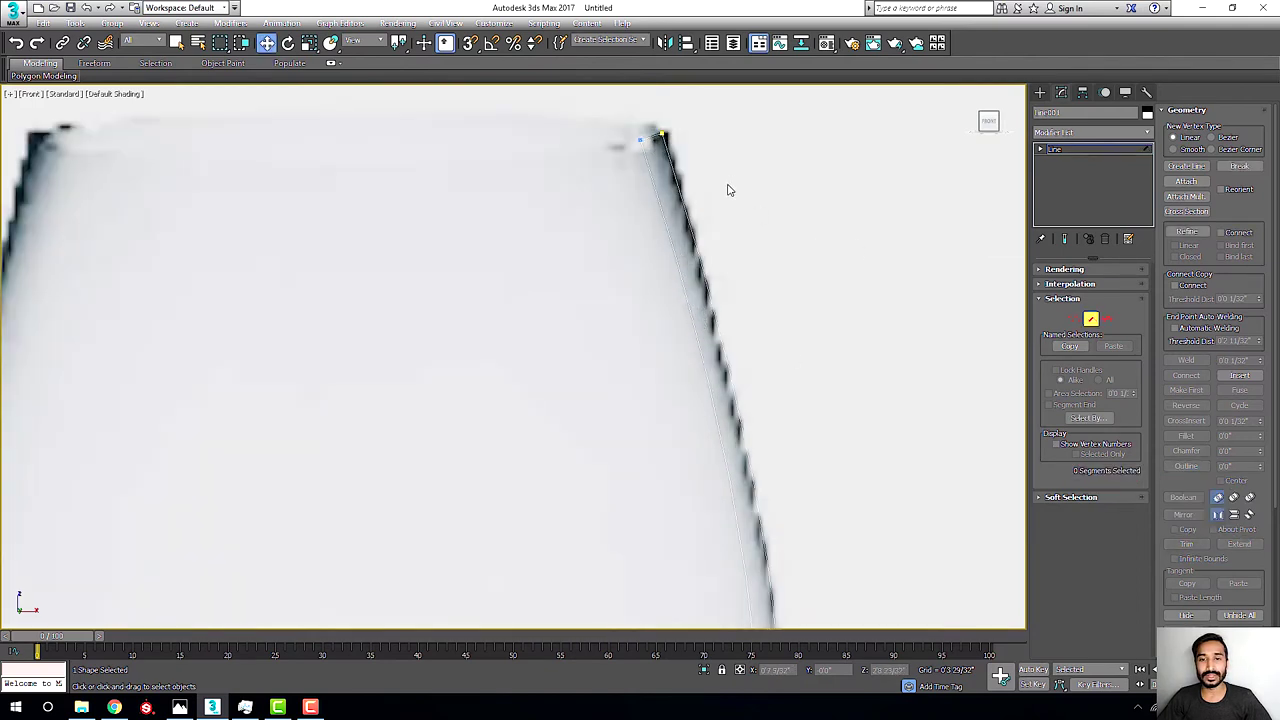
middle_drag(728, 190, 720, 270)
scroll(716, 238, up, 2)
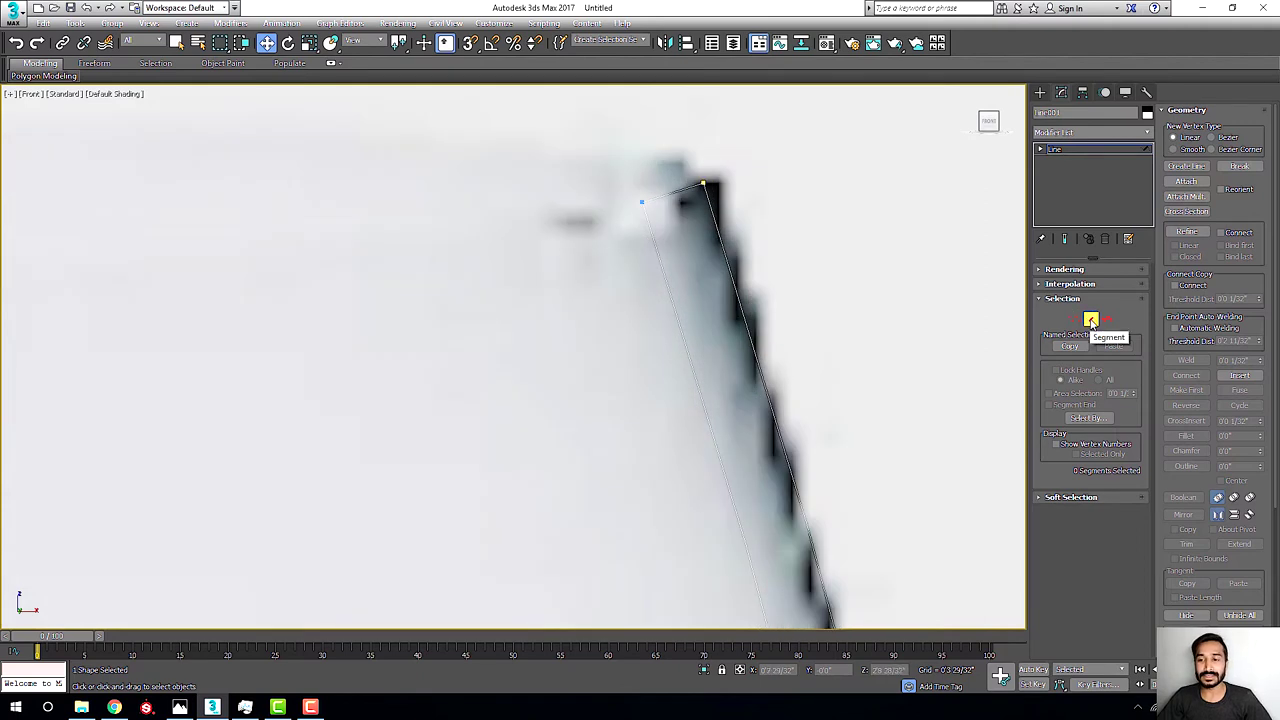
middle_drag(659, 183, 653, 258)
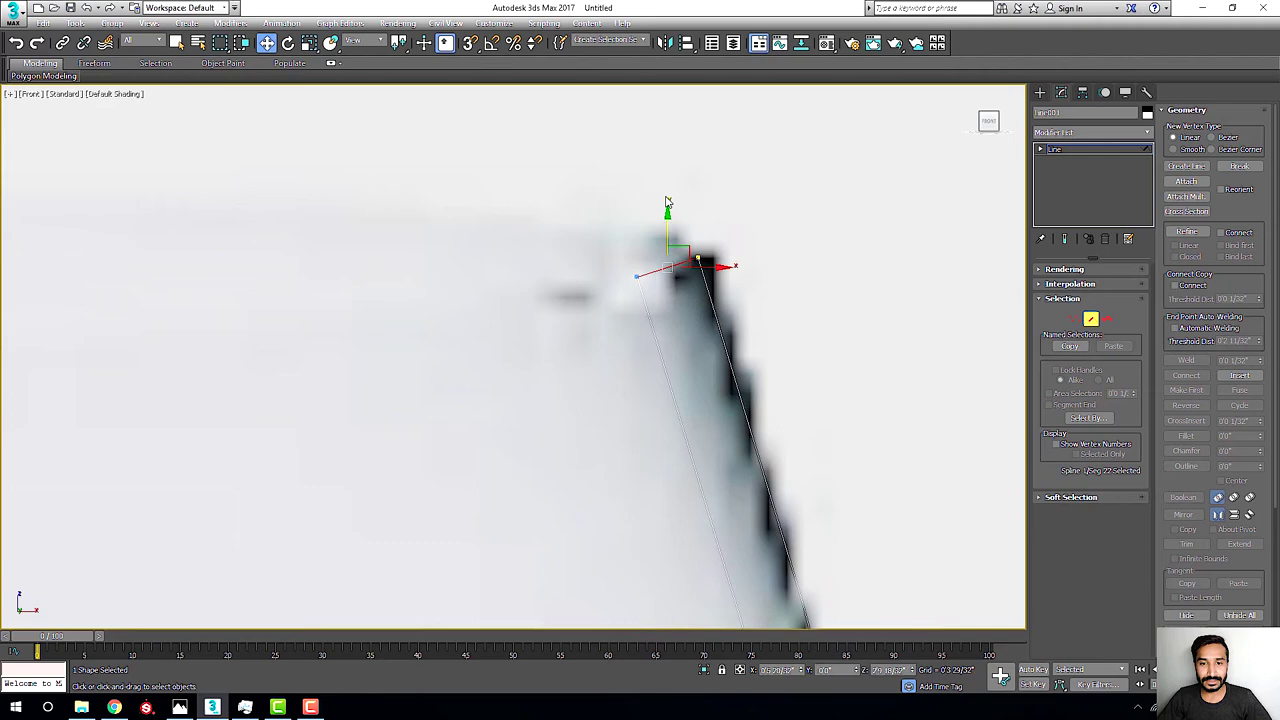
scroll(671, 288, down, 6)
scroll(730, 409, up, 3)
scroll(730, 409, up, 3)
middle_drag(730, 409, 720, 266)
scroll(705, 336, down, 3)
scroll(737, 371, down, 2)
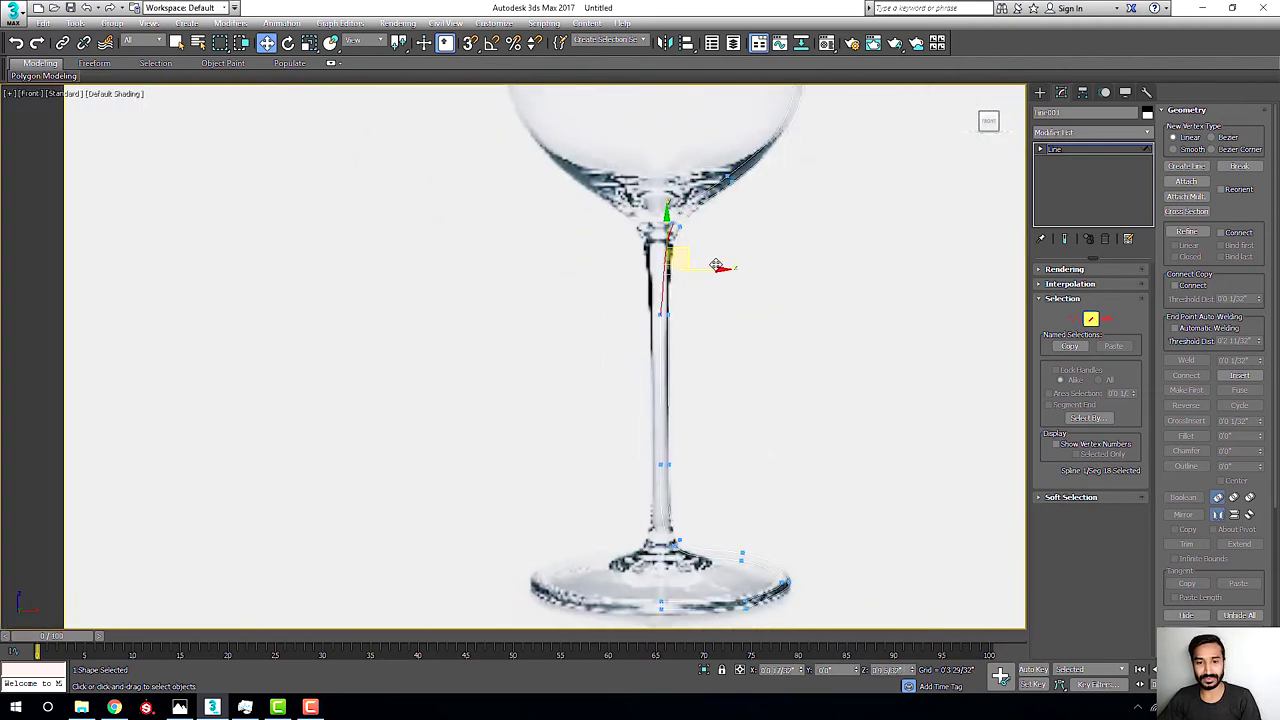
middle_drag(692, 500, 666, 449)
scroll(700, 398, up, 5)
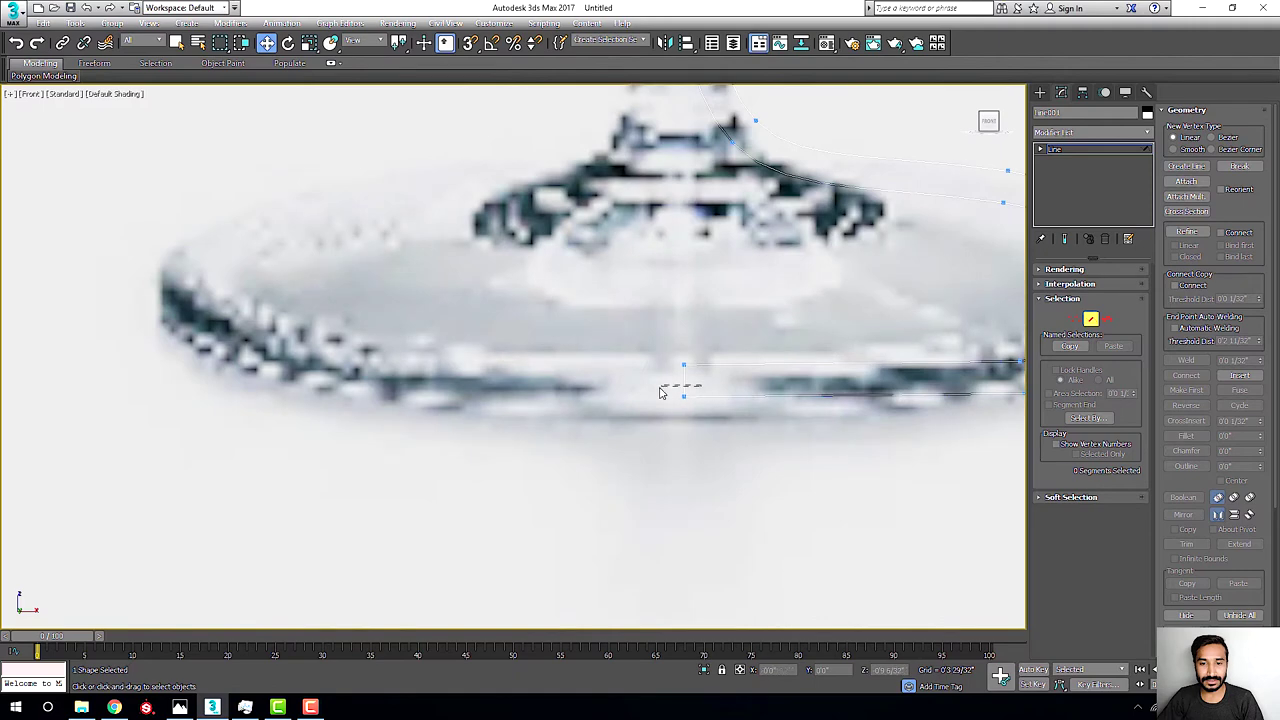
scroll(660, 392, down, 4)
middle_drag(684, 395, 768, 447)
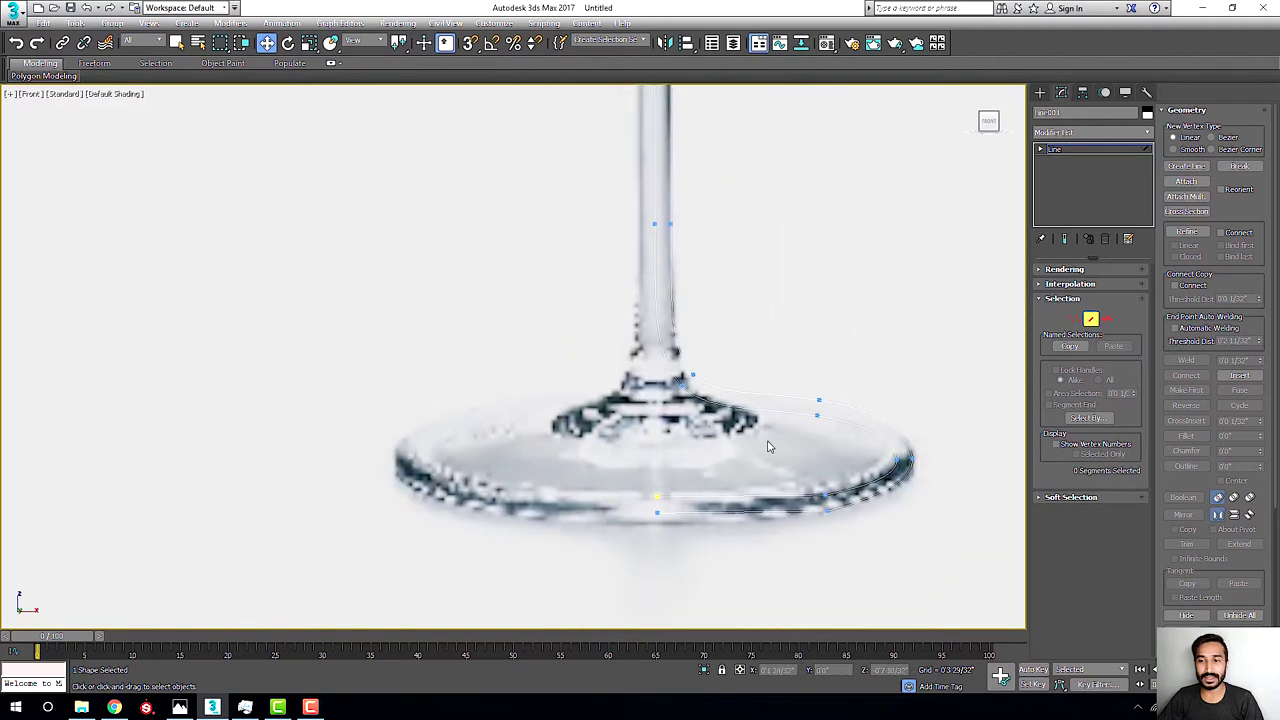
At Spline level, select and then deselect the traced profile, framing the upper stem.
click(1107, 318)
scroll(630, 250, down, 3)
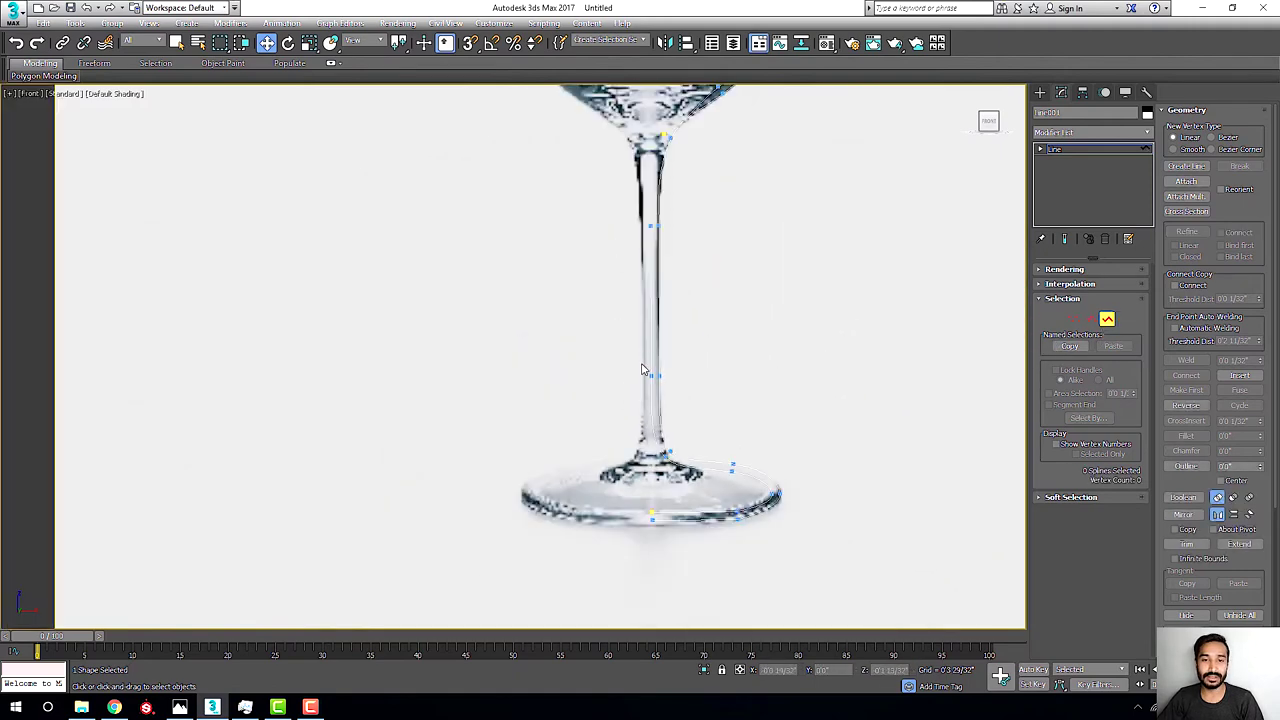
click(649, 284)
click(715, 285)
middle_drag(669, 305, 691, 417)
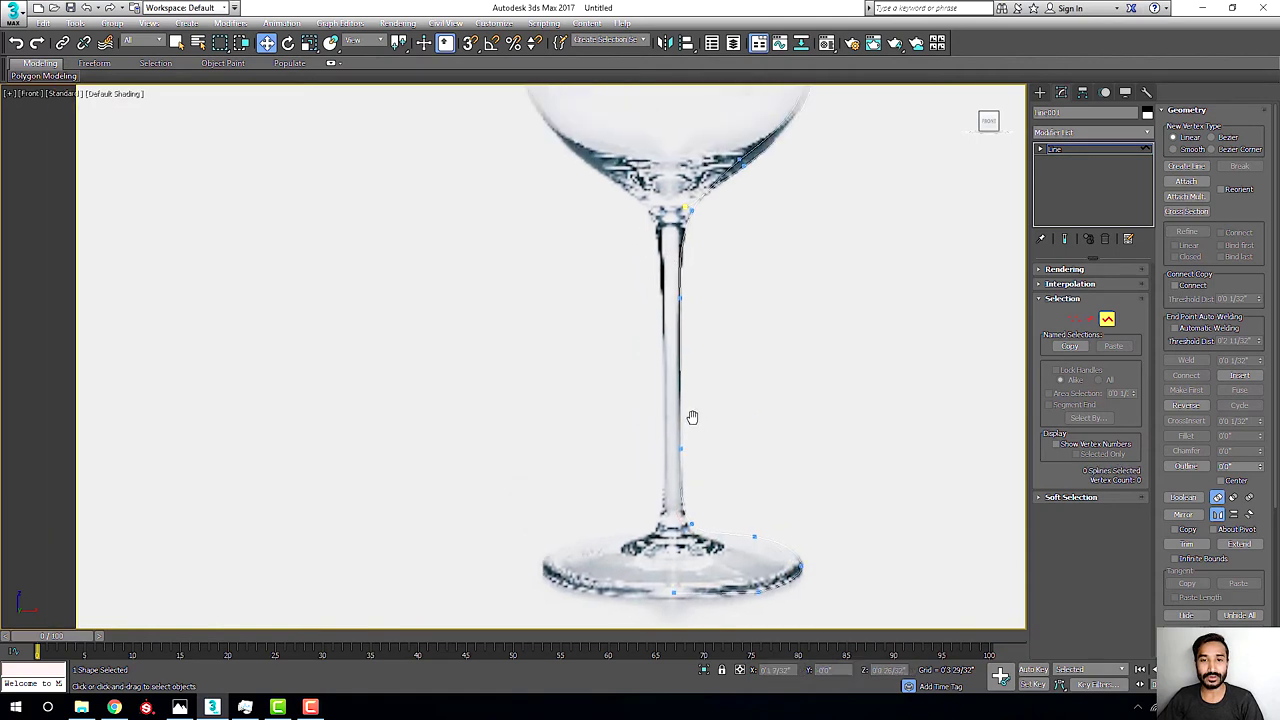
scroll(704, 273, up, 3)
At Vertex level with vertex snapping on, try snapping the top vertex to the base, then undo.
click(1073, 319)
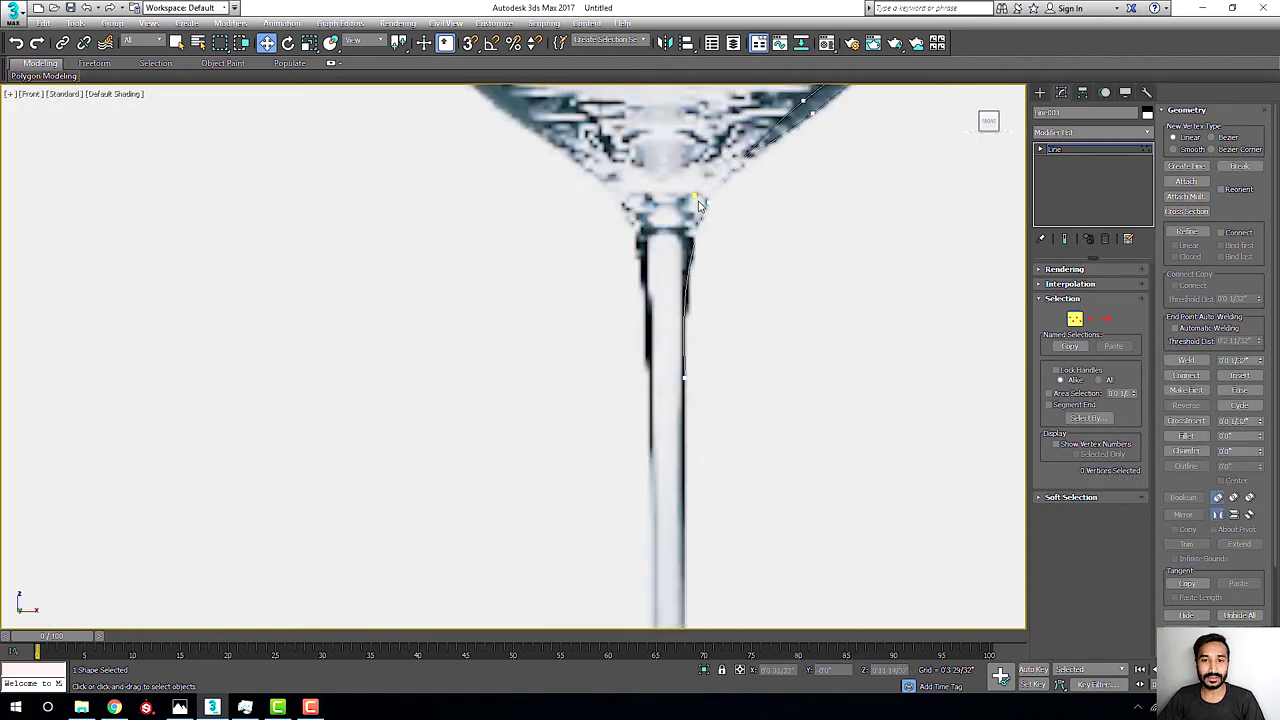
click(695, 197)
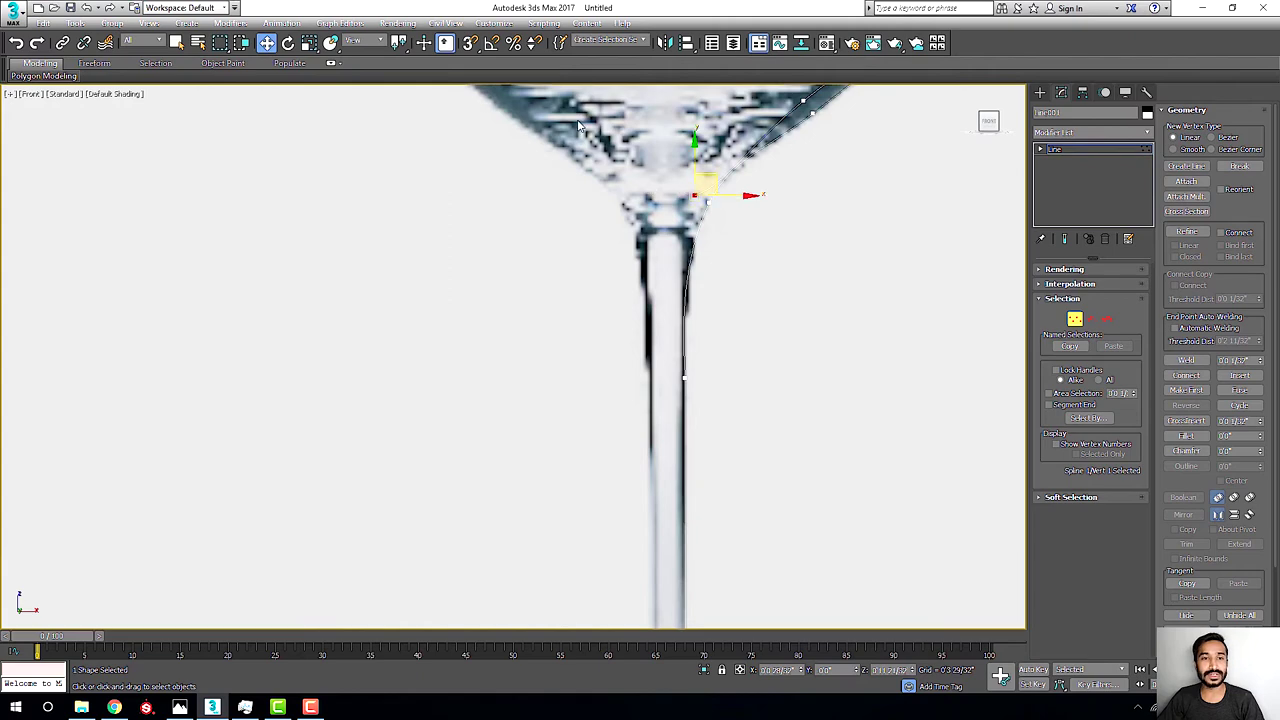
click(470, 43)
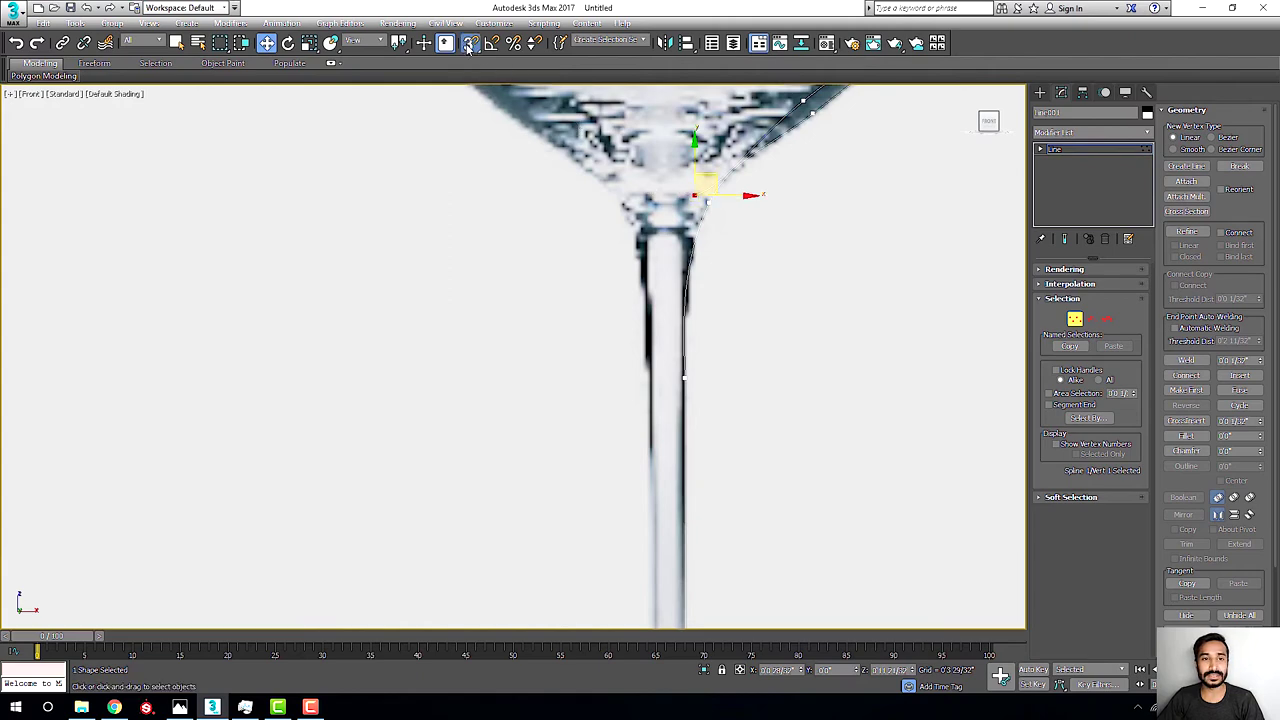
scroll(722, 229, down, 5)
scroll(651, 194, up, 3)
scroll(661, 178, down, 1)
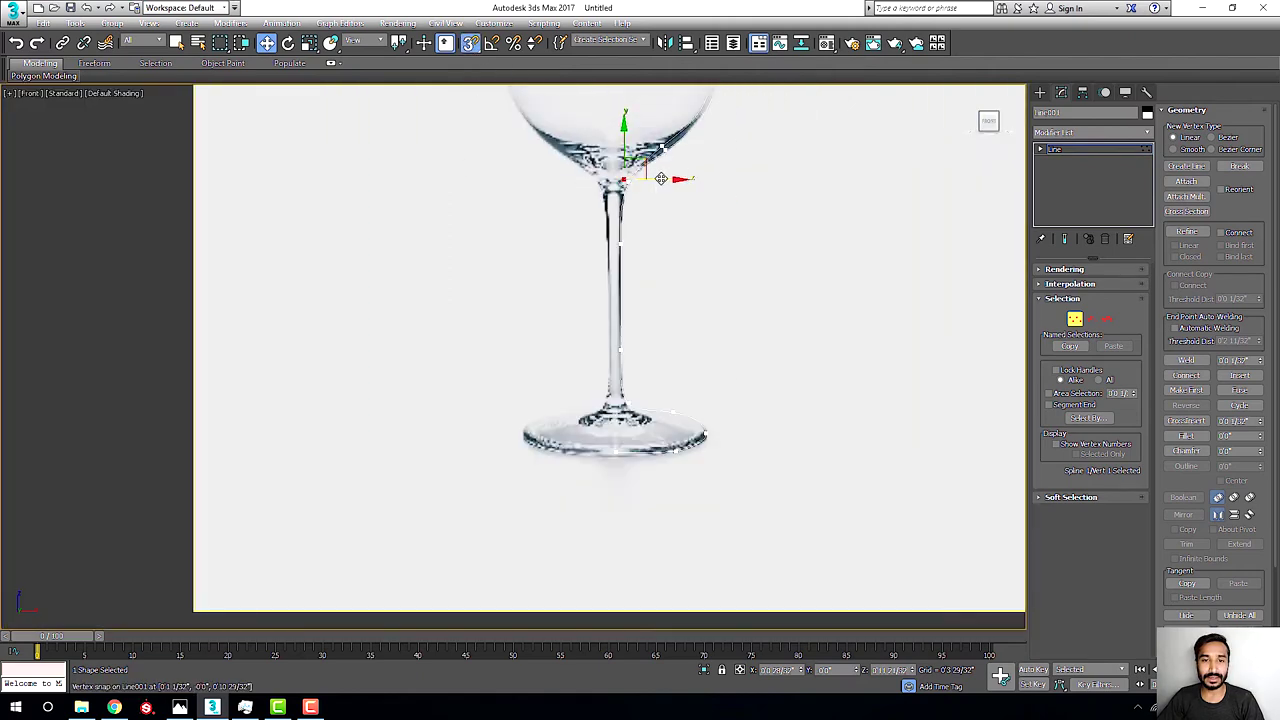
drag(651, 187, 629, 437)
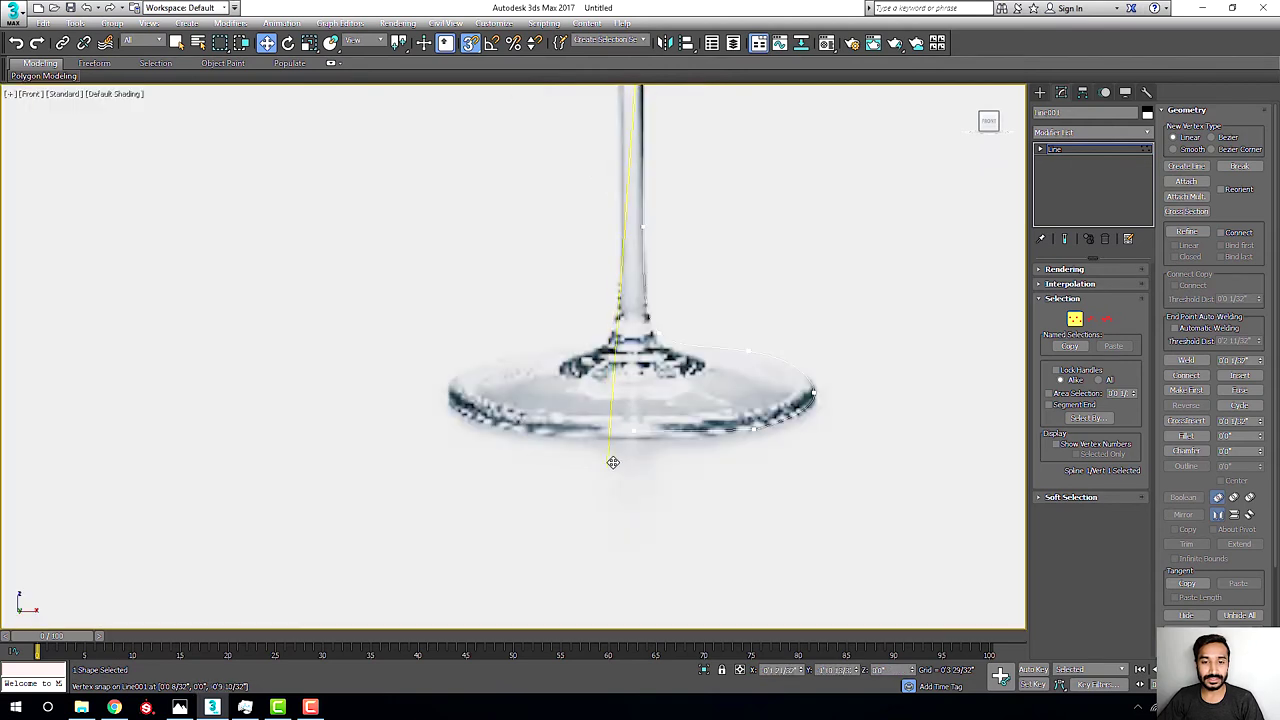
scroll(611, 457, up, 2)
key(ctrl+z)
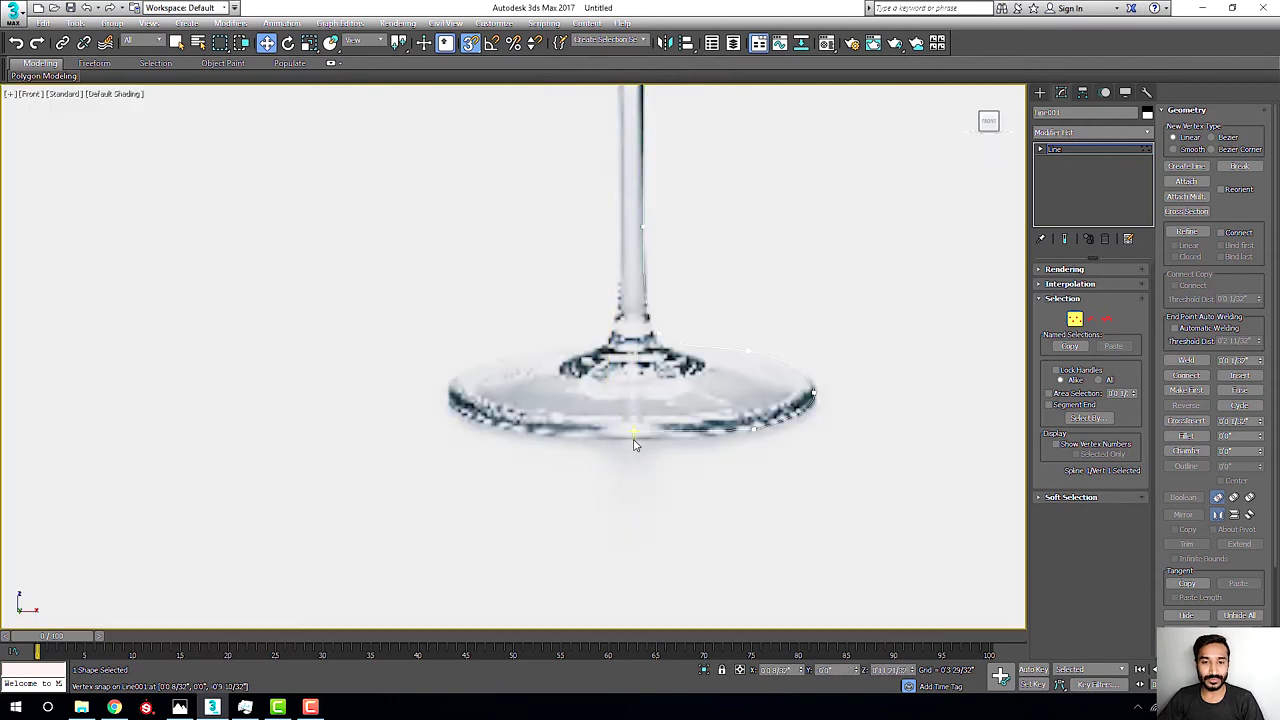
Frame the junction where the bowl meets the stem.
scroll(671, 371, down, 5)
scroll(671, 334, up, 3)
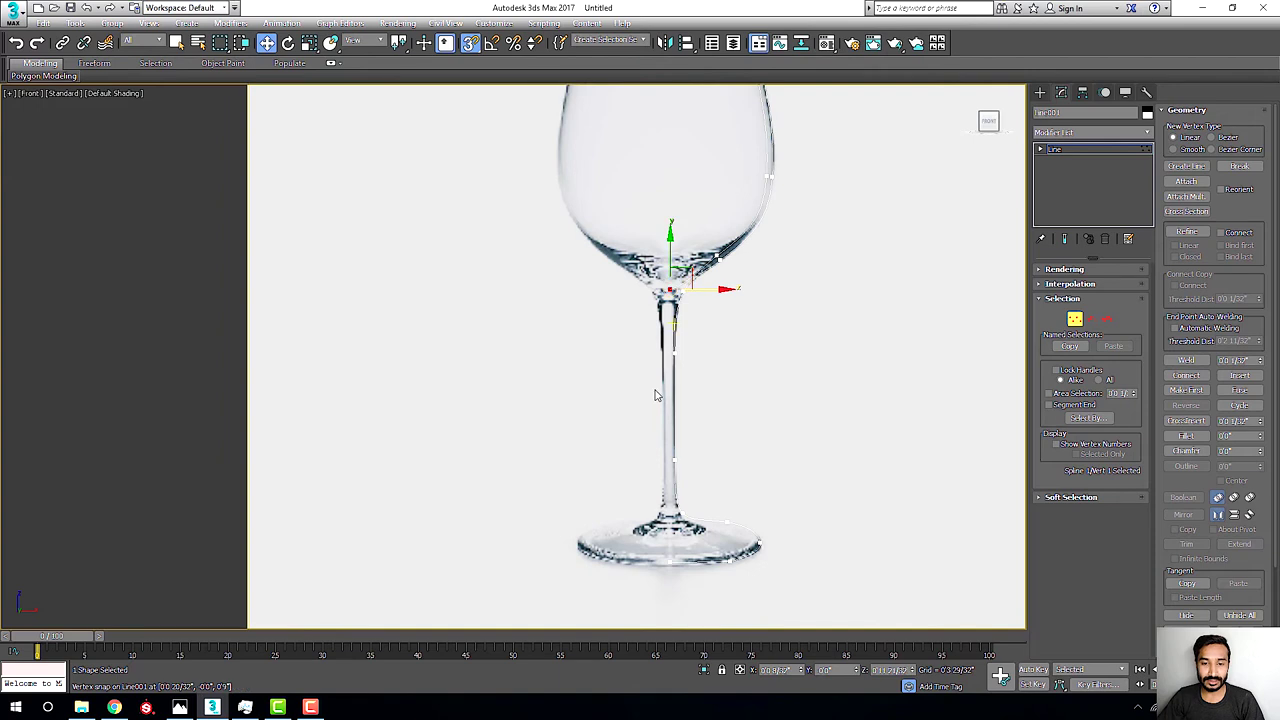
middle_drag(663, 334, 631, 324)
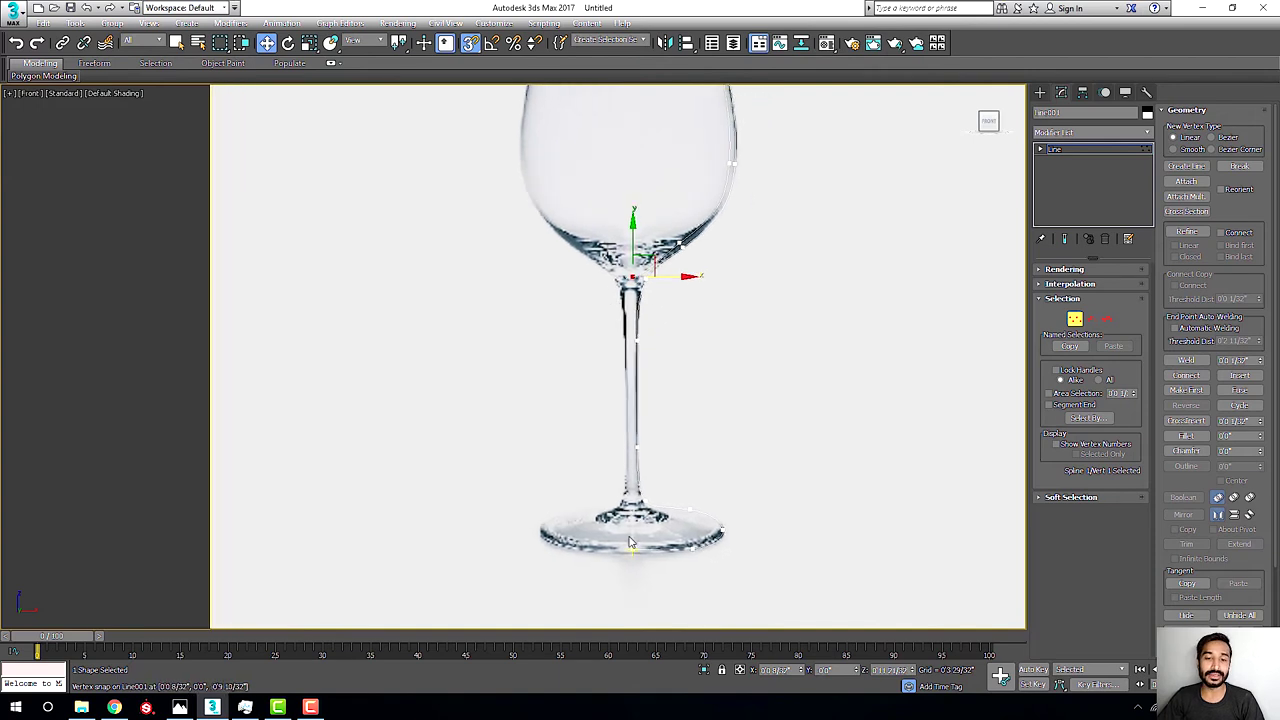
middle_drag(640, 422, 640, 487)
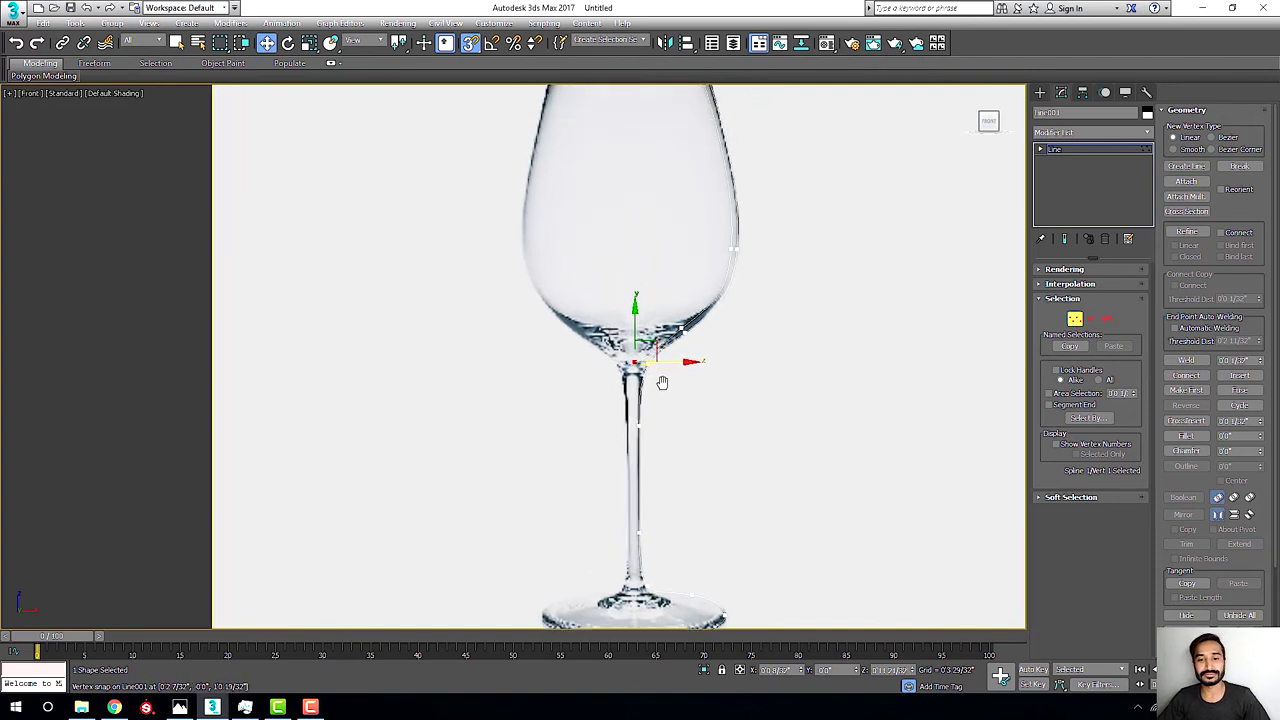
scroll(631, 336, up, 5)
mouse_move(631, 336)
middle_down()
mouse_move(619, 366)
mouse_move(637, 385)
middle_up()
scroll(668, 388, up, 2)
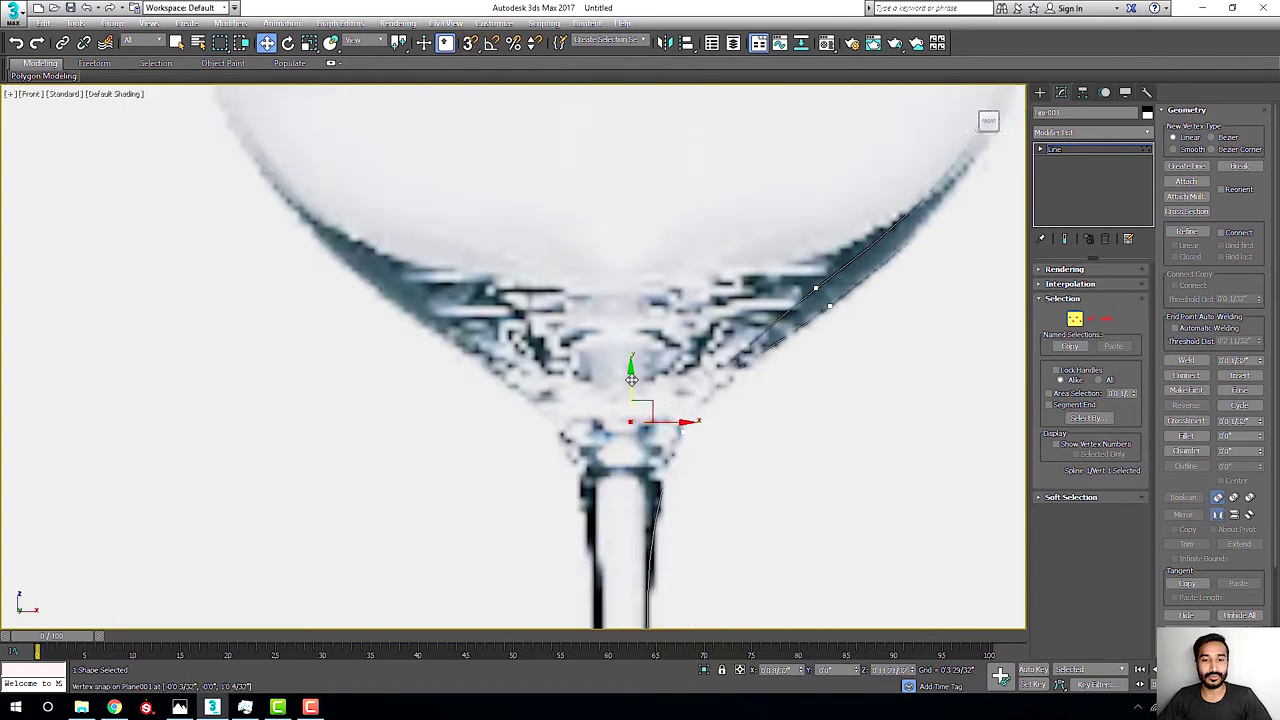
scroll(629, 262, down, 2)
Select the bowl-edge vertices and drag their handles so the curve follows the lower bowl.
mouse_move(700, 332)
mouse_down()
mouse_move(735, 370)
mouse_move(741, 336)
mouse_up()
click(549, 375)
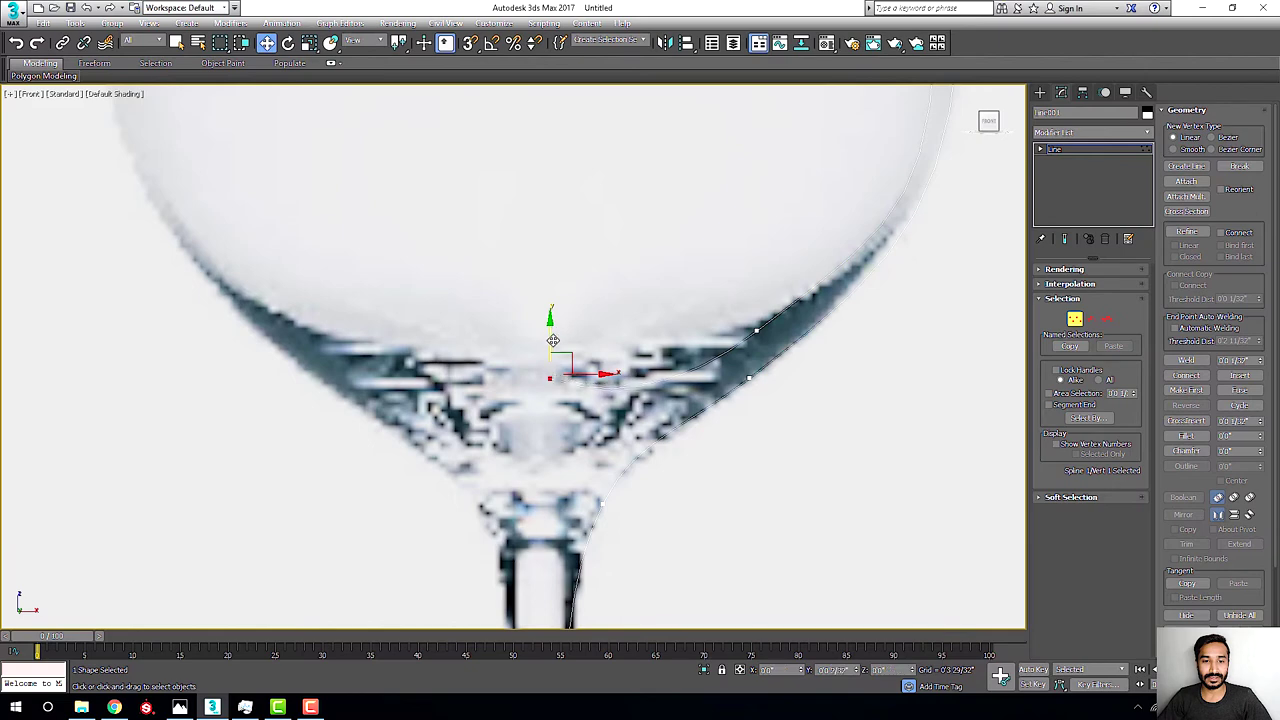
click(759, 327)
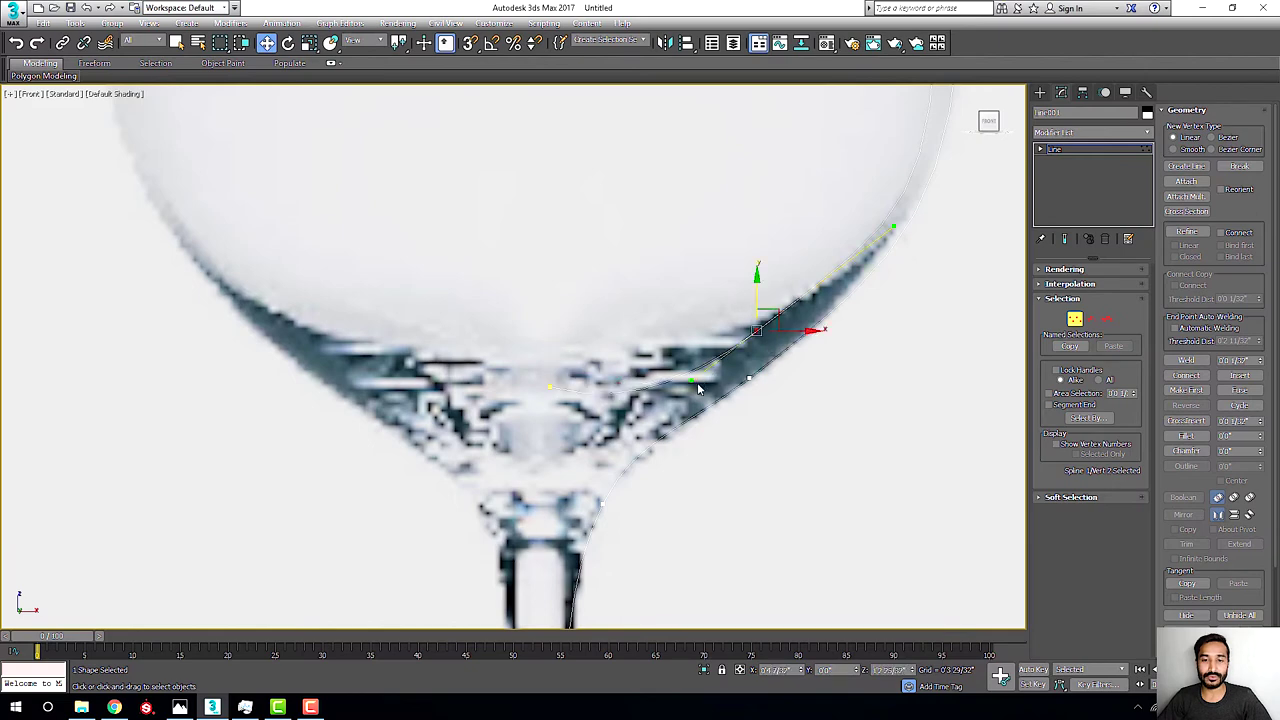
drag(694, 381, 691, 369)
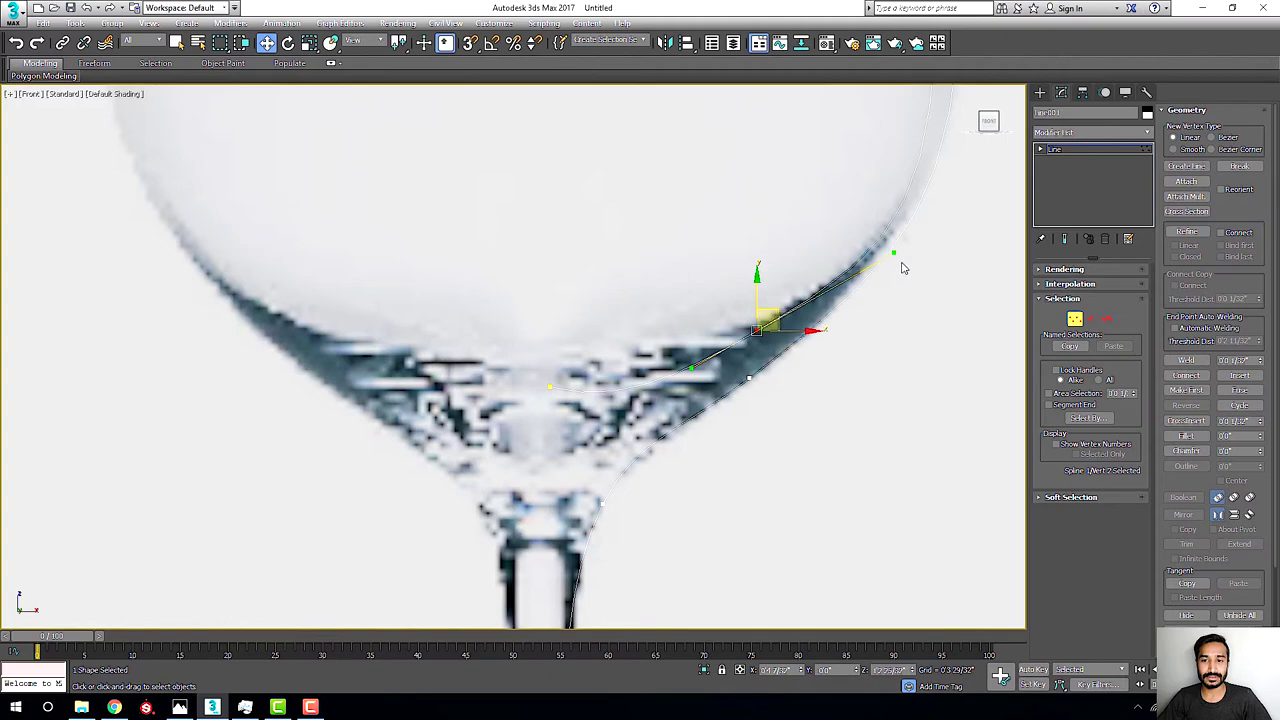
drag(893, 254, 858, 264)
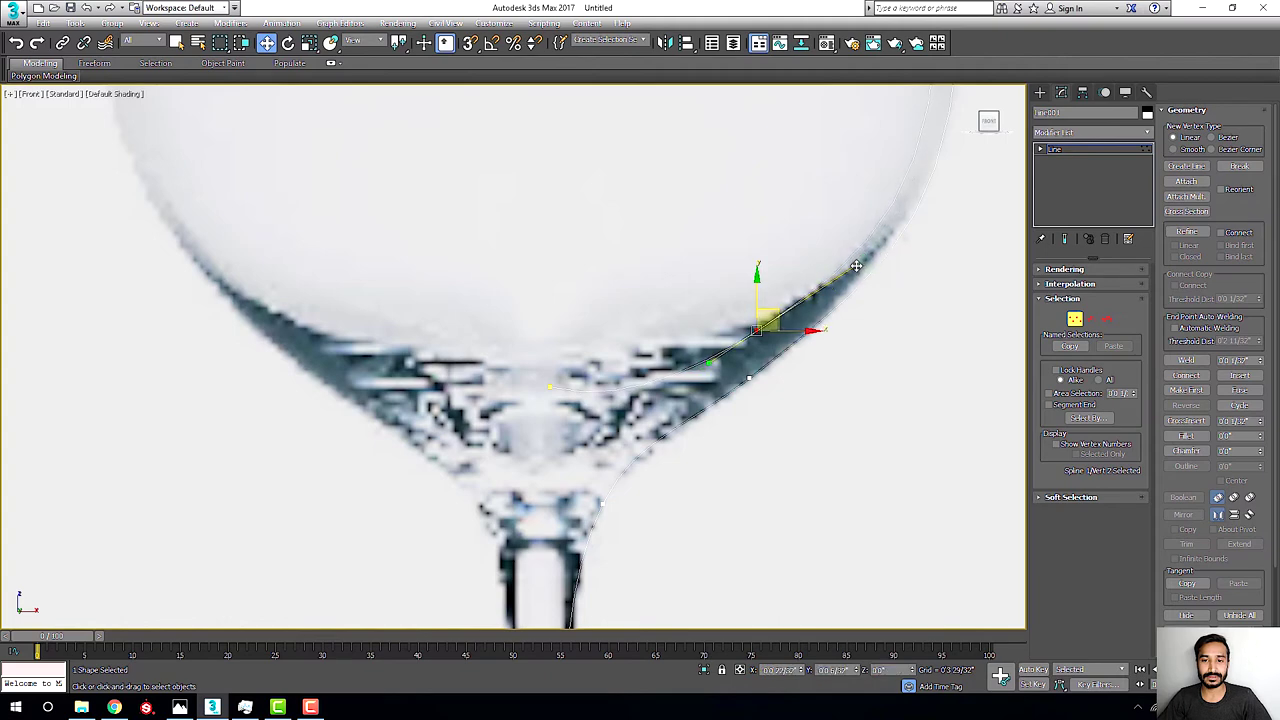
click(549, 386)
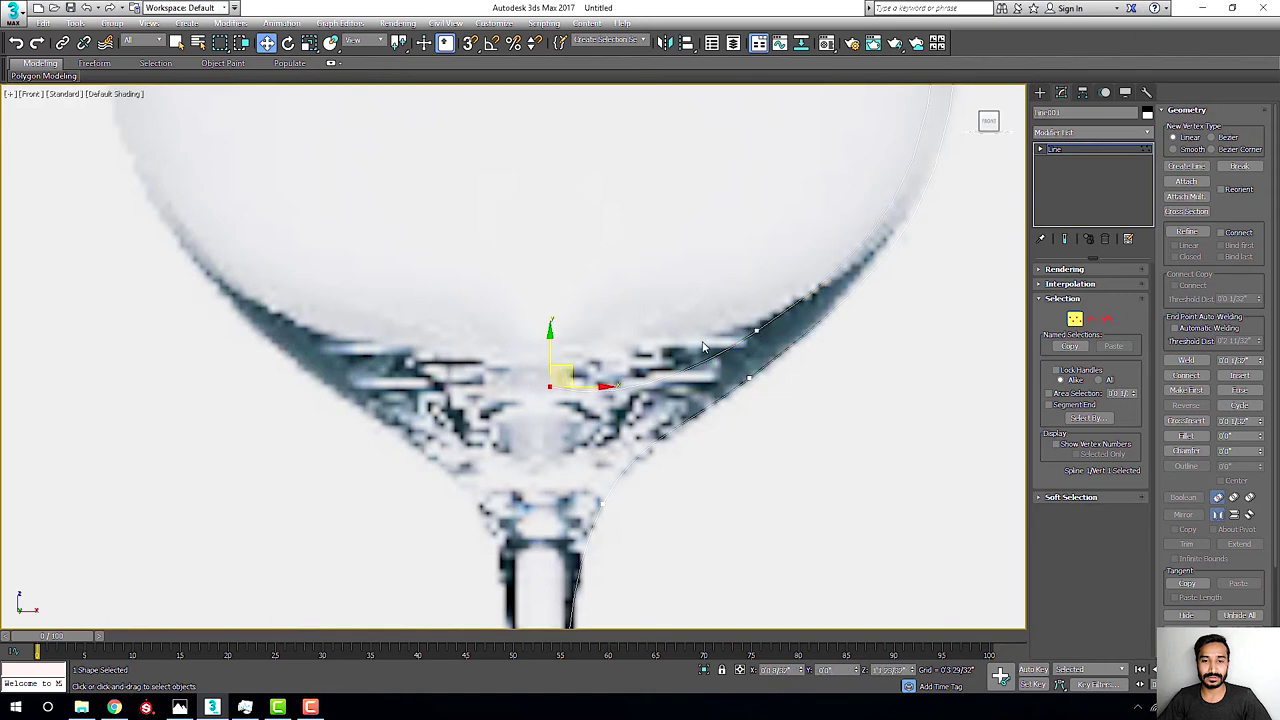
click(758, 334)
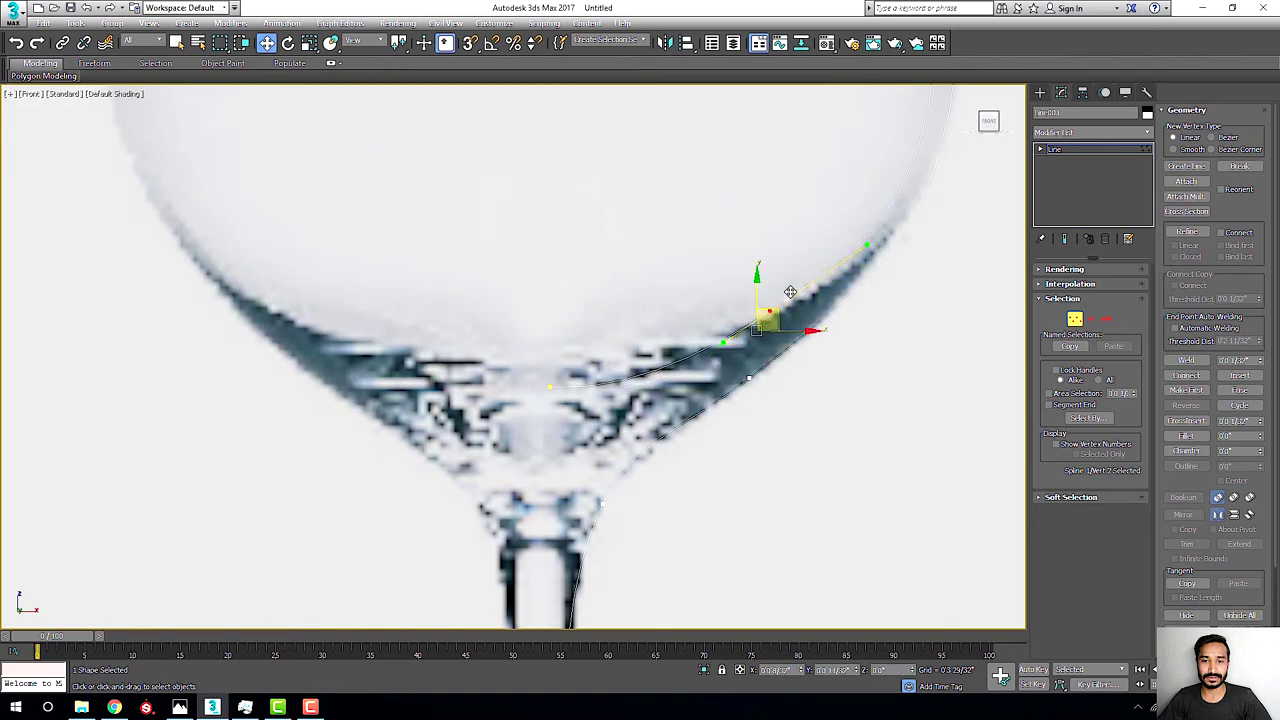
scroll(744, 362, down, 5)
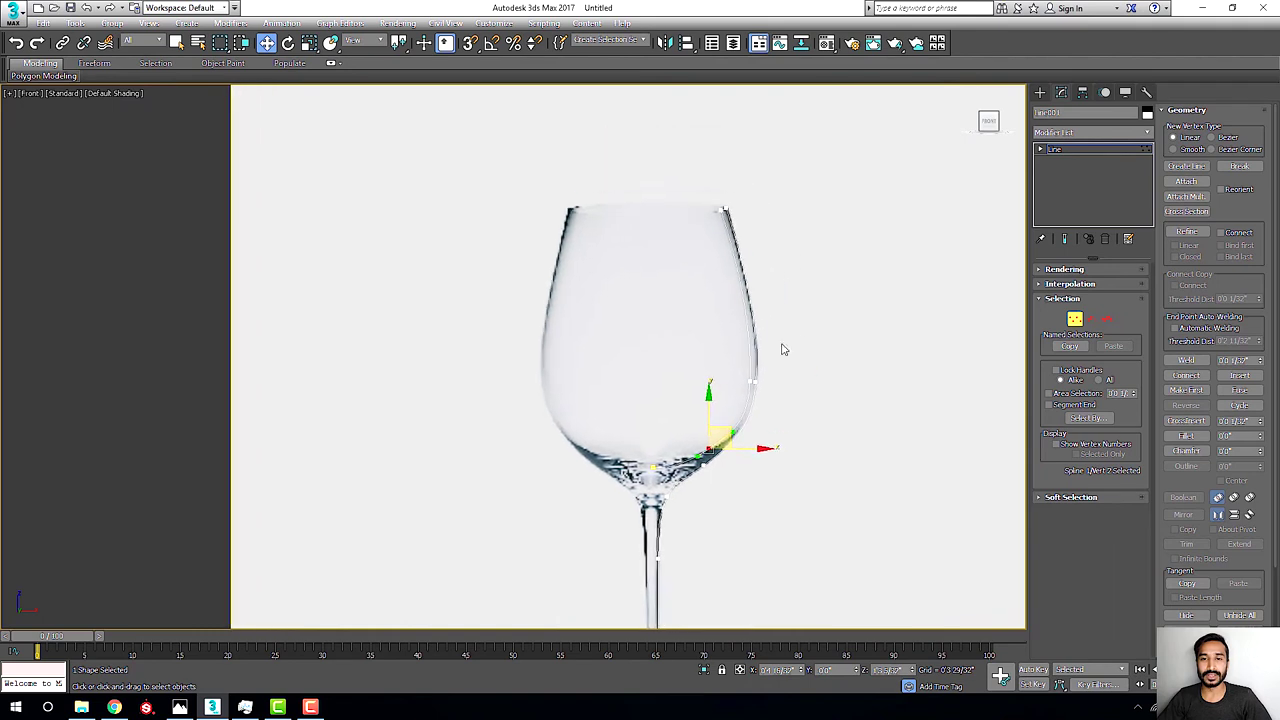
Box-select both vertices at the rim corner.
scroll(780, 346, up, 5)
scroll(686, 209, up, 3)
scroll(798, 214, up, 3)
scroll(699, 293, down, 2)
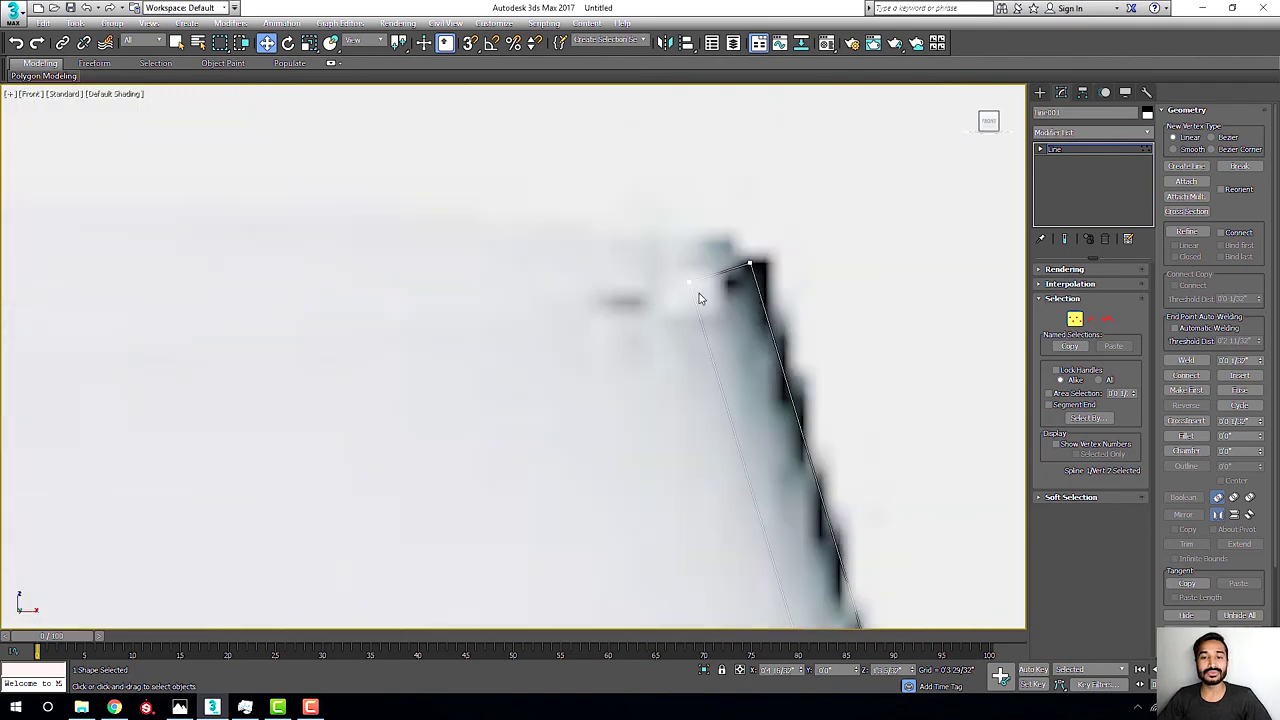
scroll(708, 303, down, 2)
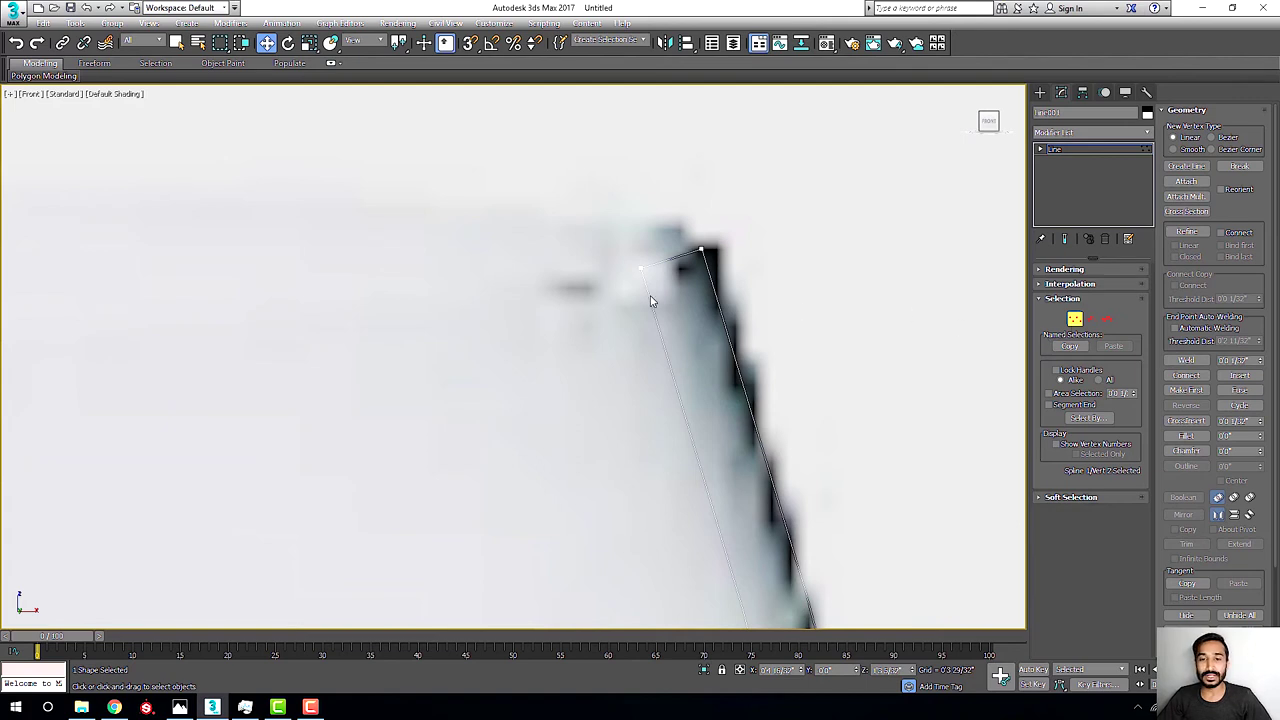
drag(715, 298, 620, 240)
middle_drag(786, 283, 771, 236)
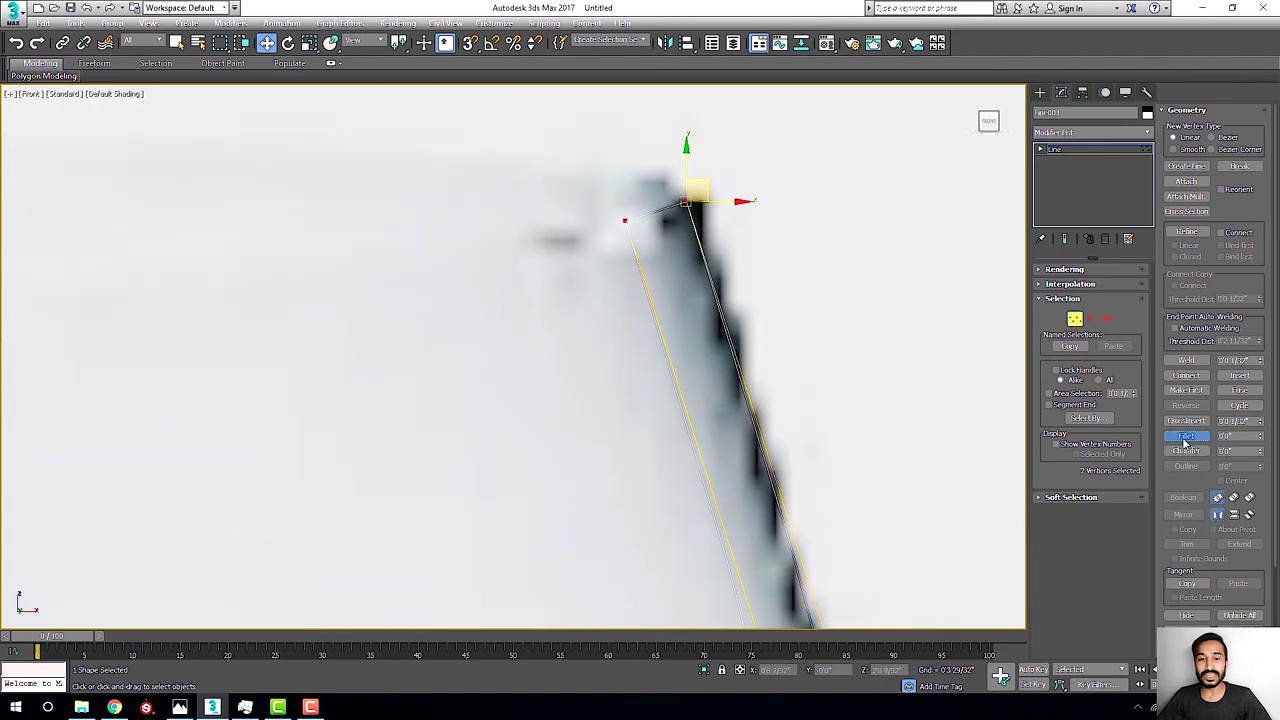
Fillet the selected rim-corner vertices into a smooth rounded curve.
click(1186, 436)
scroll(628, 192, up, 5)
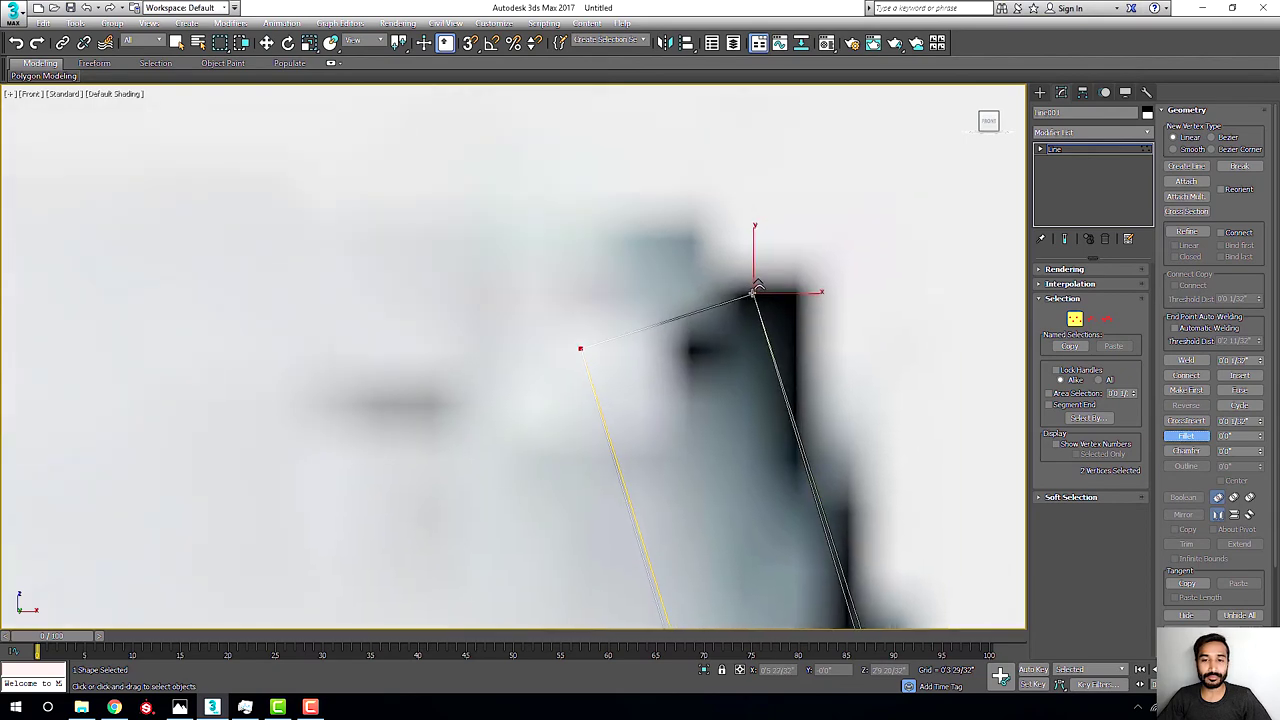
drag(757, 289, 727, 206)
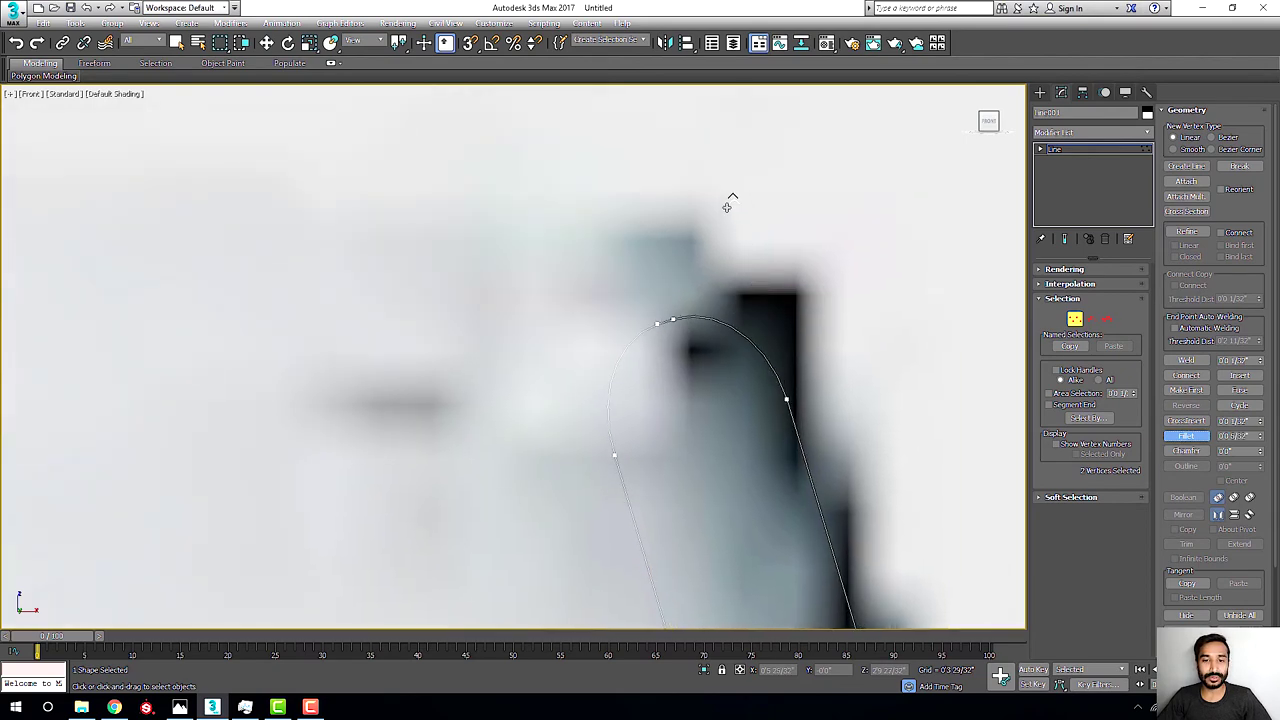
scroll(727, 239, down, 3)
scroll(677, 237, up, 2)
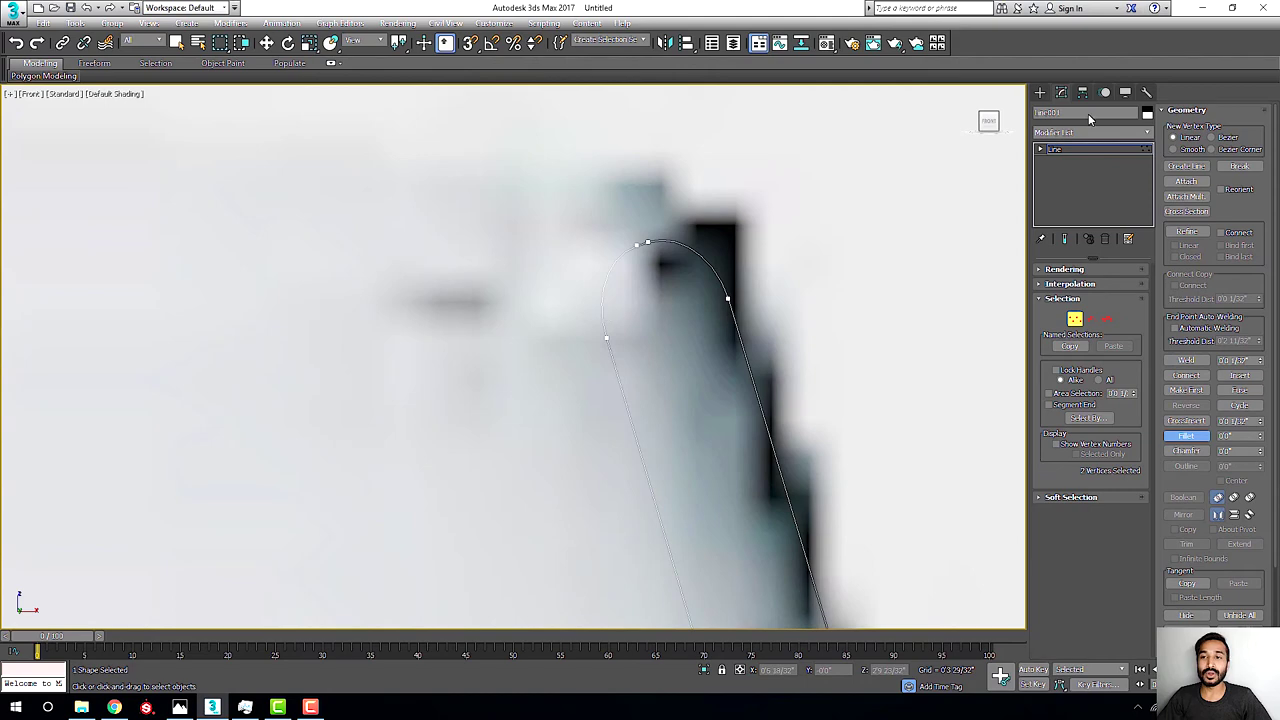
click(1041, 93)
Zoom out the Front view and recentre it on the glass profile.
scroll(560, 272, down, 3)
scroll(600, 340, down, 3)
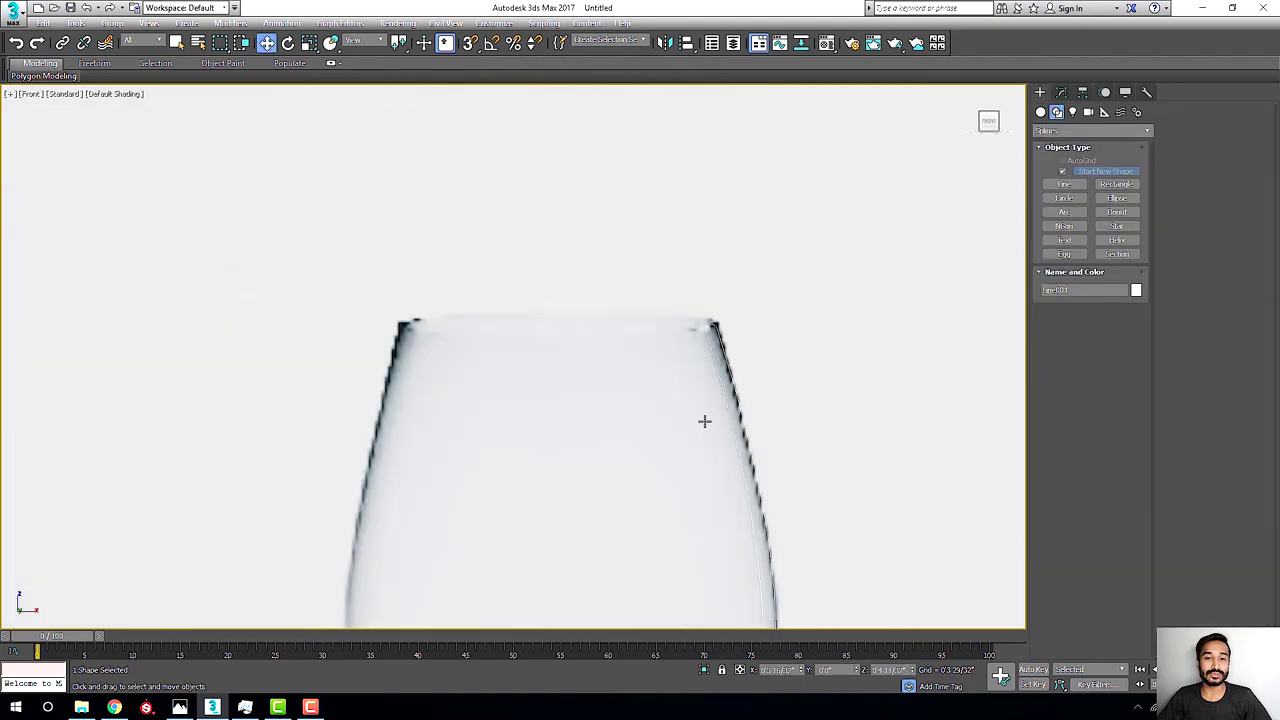
scroll(740, 390, down, 3)
middle_drag(772, 354, 708, 370)
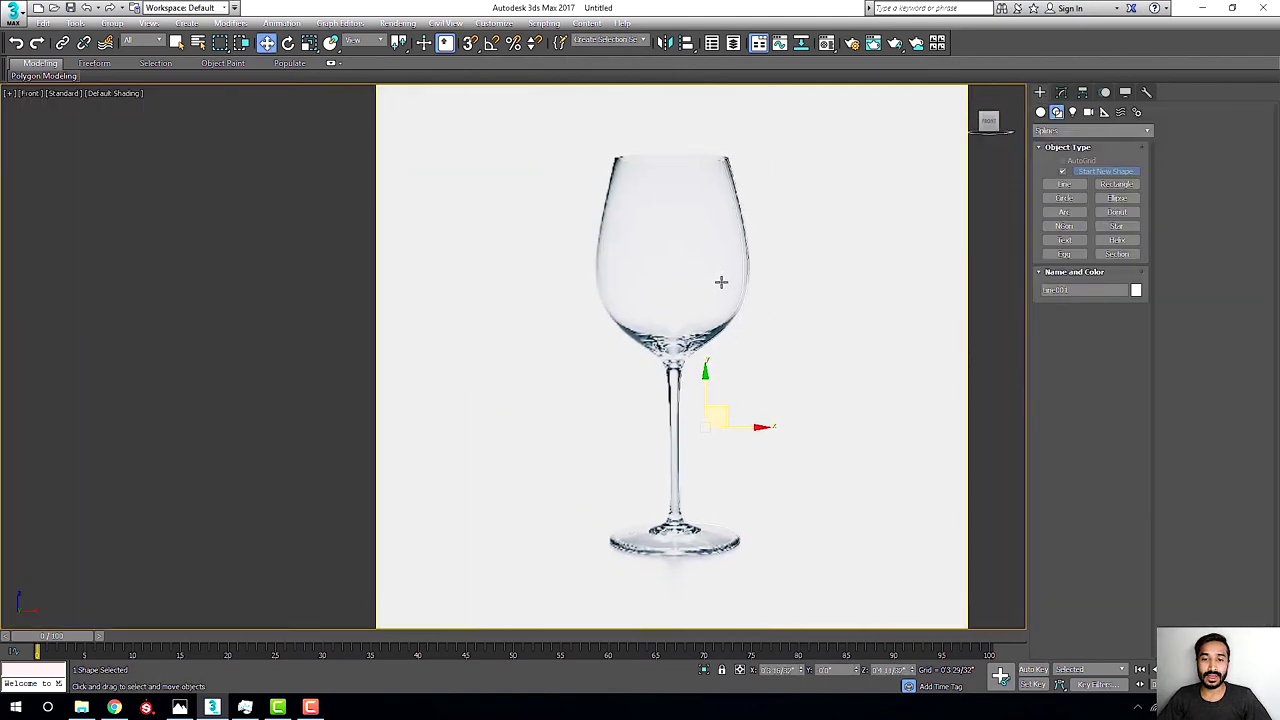
scroll(721, 282, down, 3)
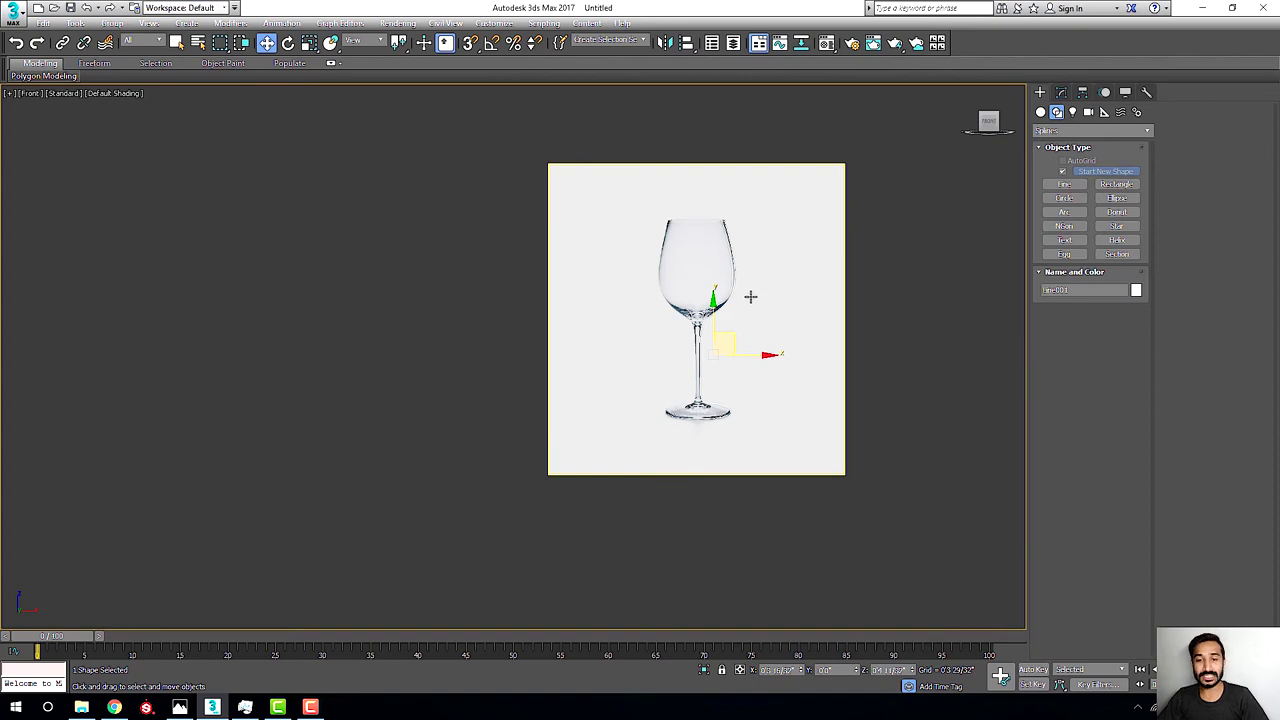
Switch to Perspective and orbit to view the reference plane beside the selected profile spline.
key(p)
scroll(610, 340, up, 3)
scroll(610, 340, down, 3)
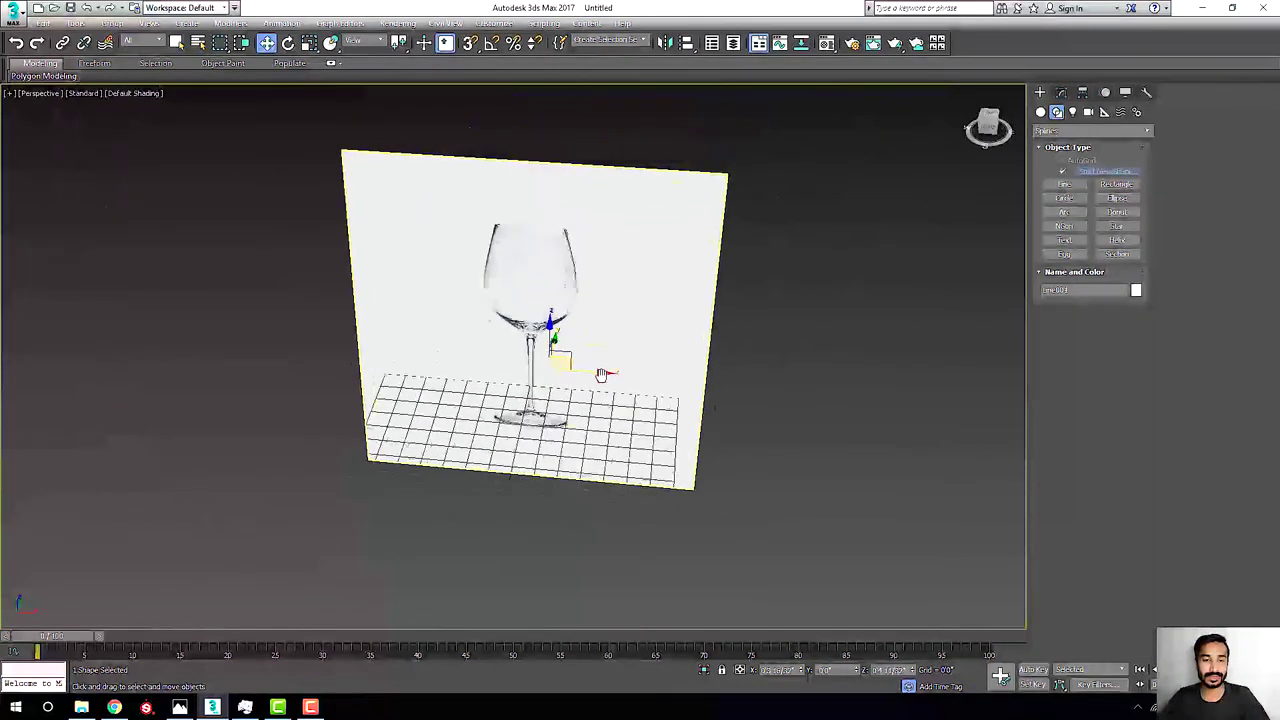
alt+middle_drag(610, 340, 606, 328)
click(627, 267)
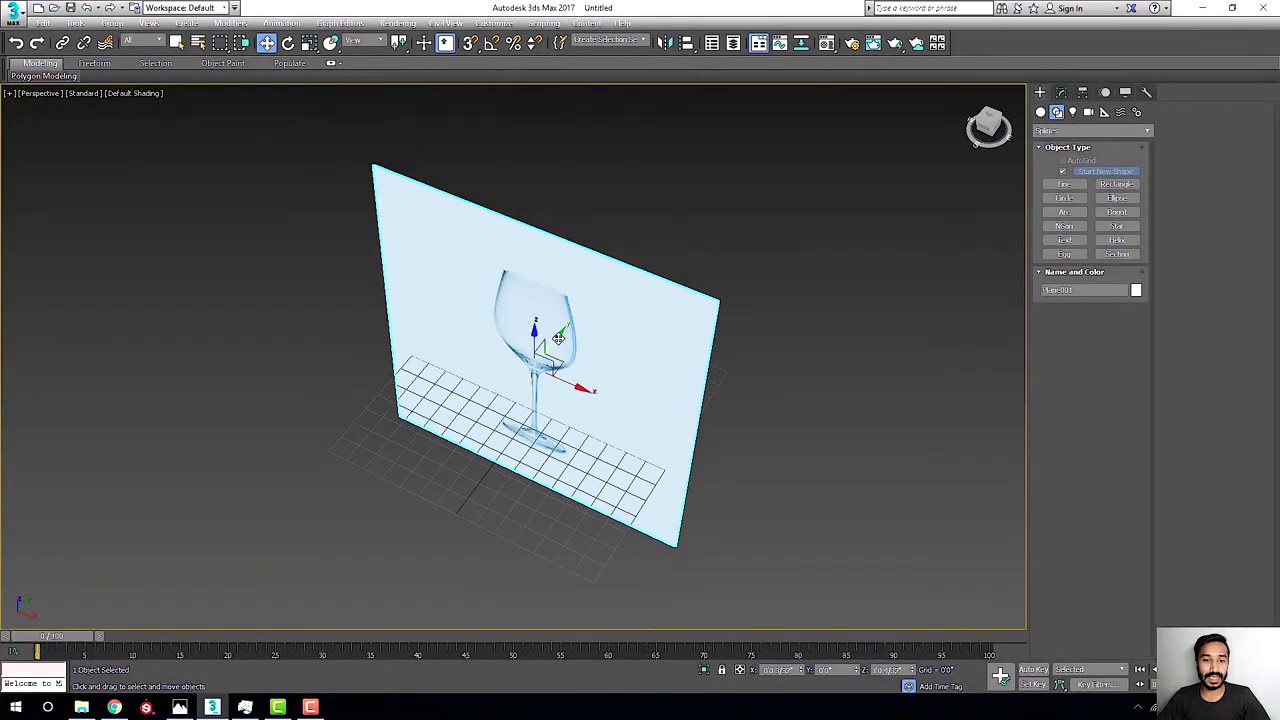
mouse_move(627, 267)
alt+middle_down()
mouse_move(644, 289)
mouse_move(586, 385)
alt+middle_up()
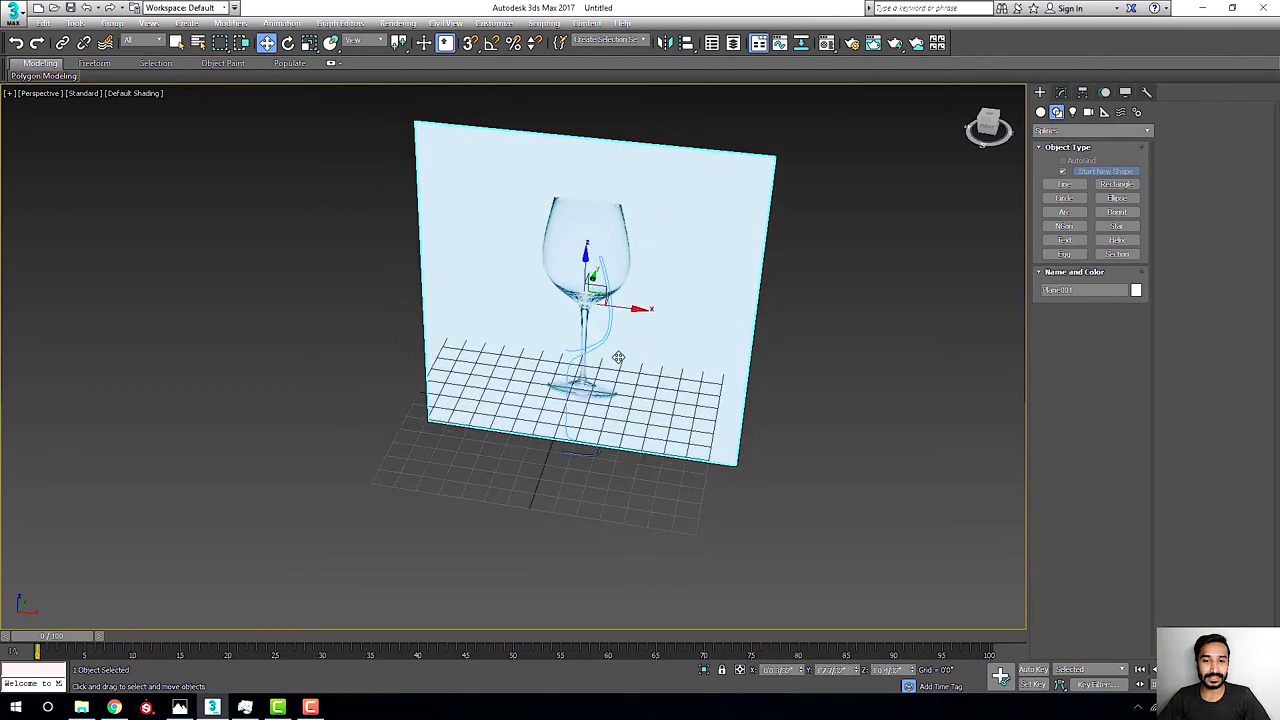
scroll(586, 385, up, 3)
click(560, 502)
mouse_move(560, 502)
alt+middle_down()
mouse_move(632, 455)
mouse_move(623, 447)
mouse_move(714, 405)
mouse_move(700, 452)
alt+middle_up()
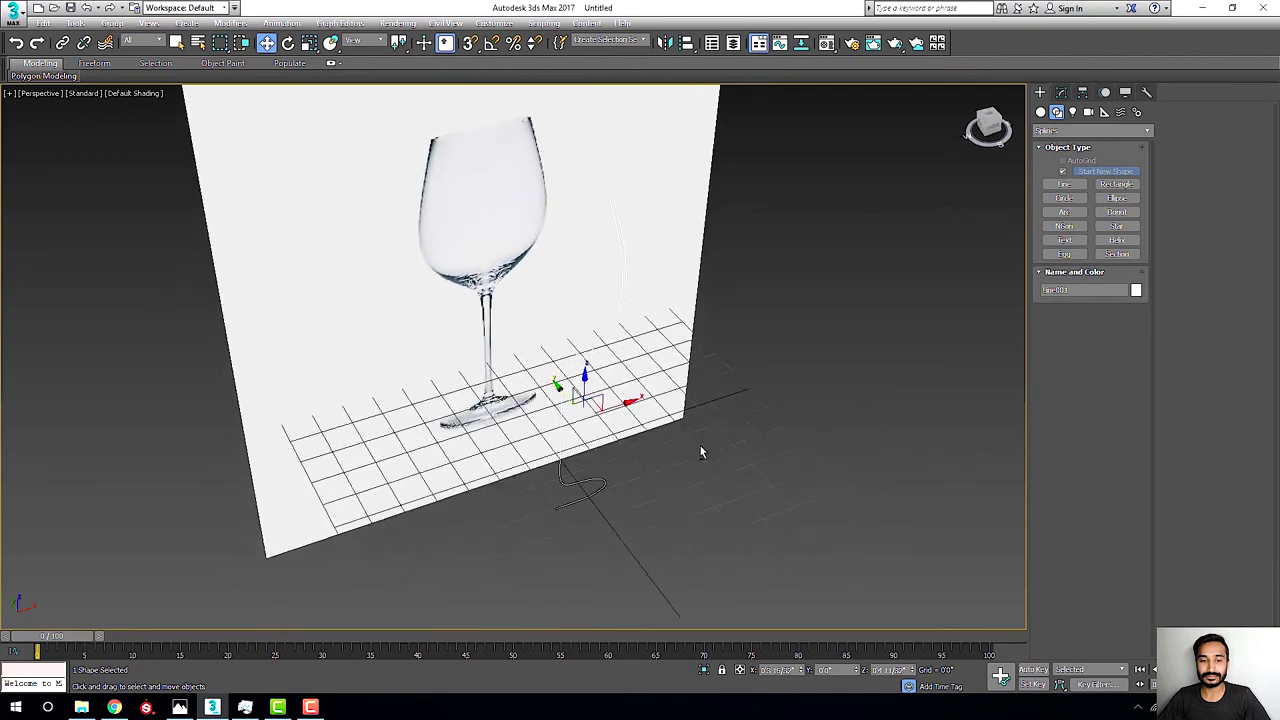
Apply a Lathe modifier to the profile and align its axis to Min.
click(1061, 93)
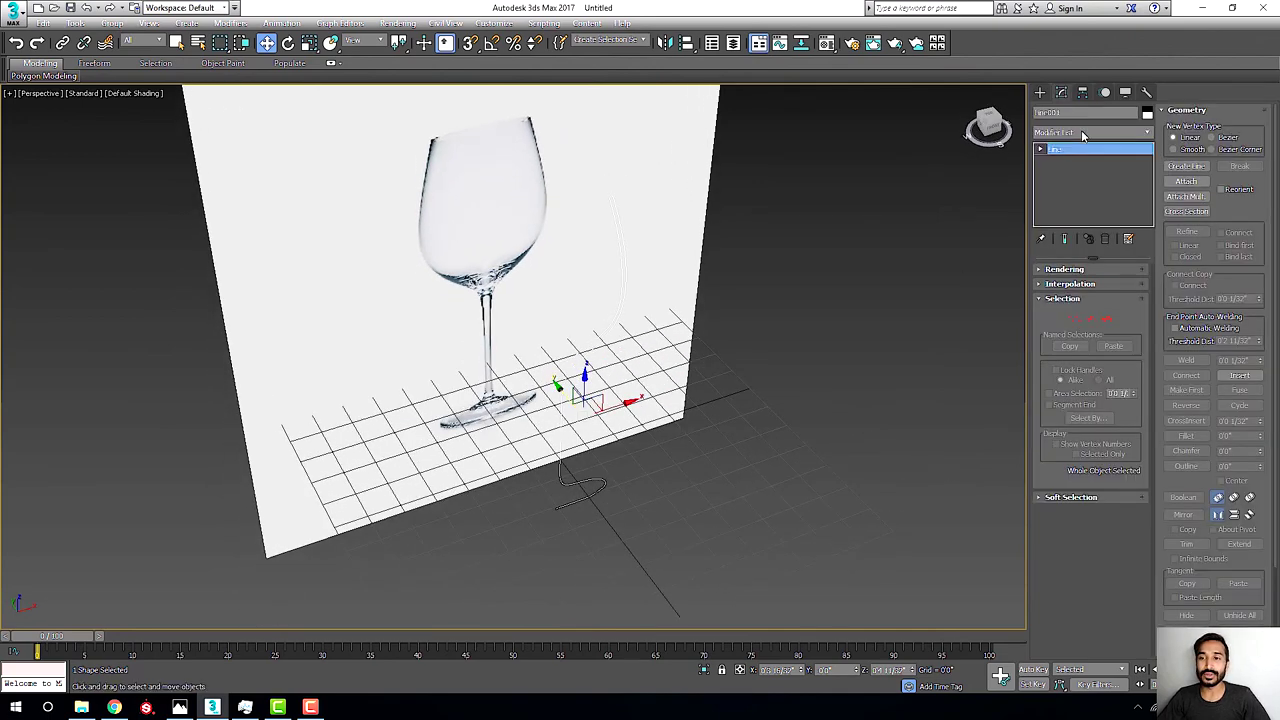
click(1082, 133)
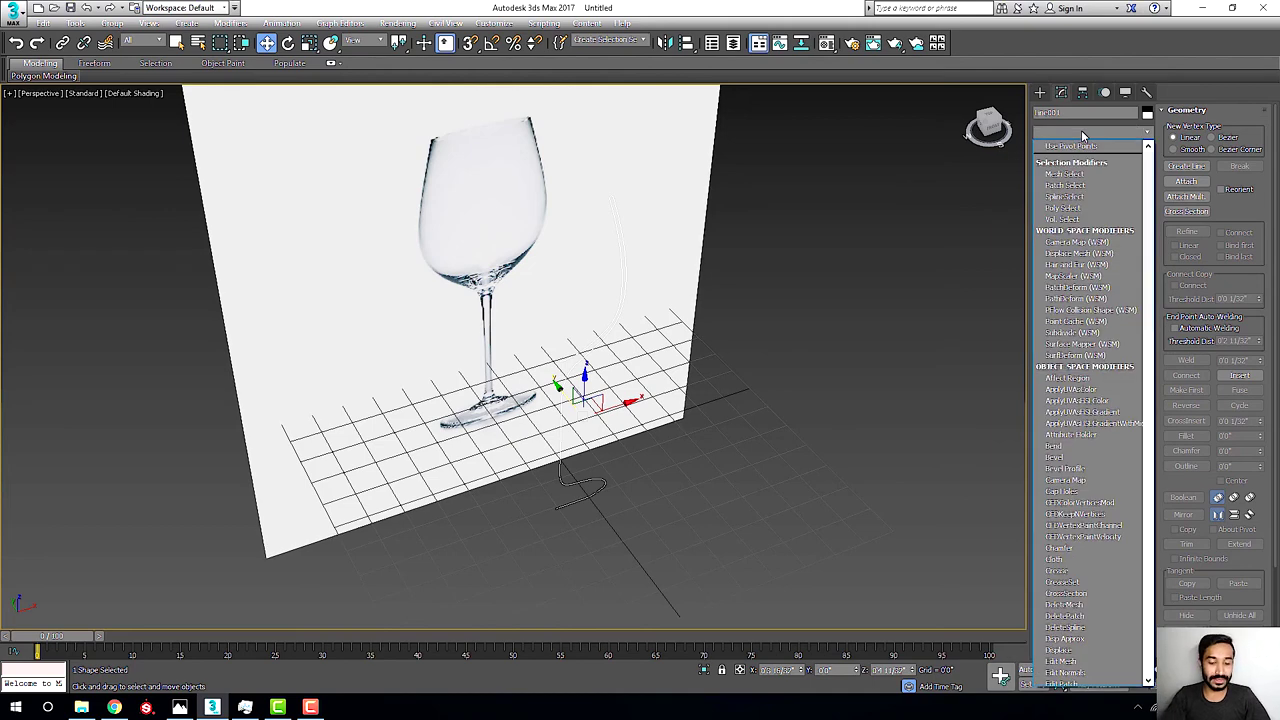
key(l)
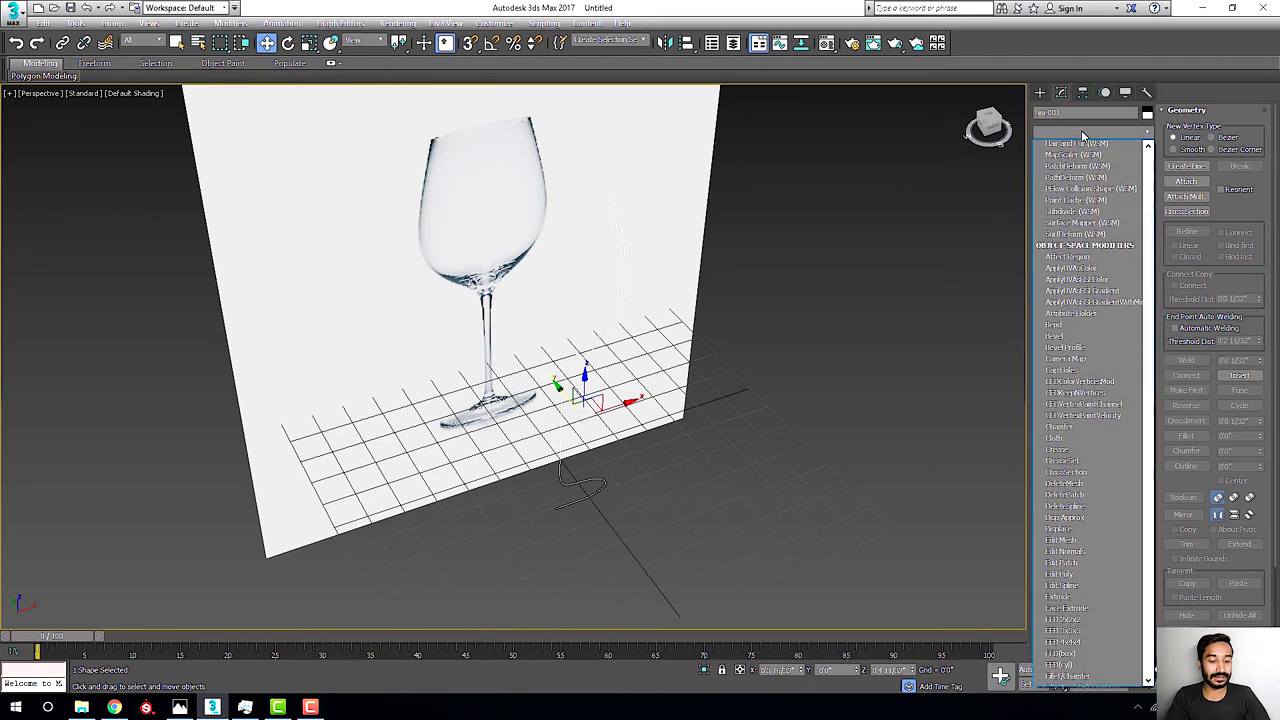
key(Return)
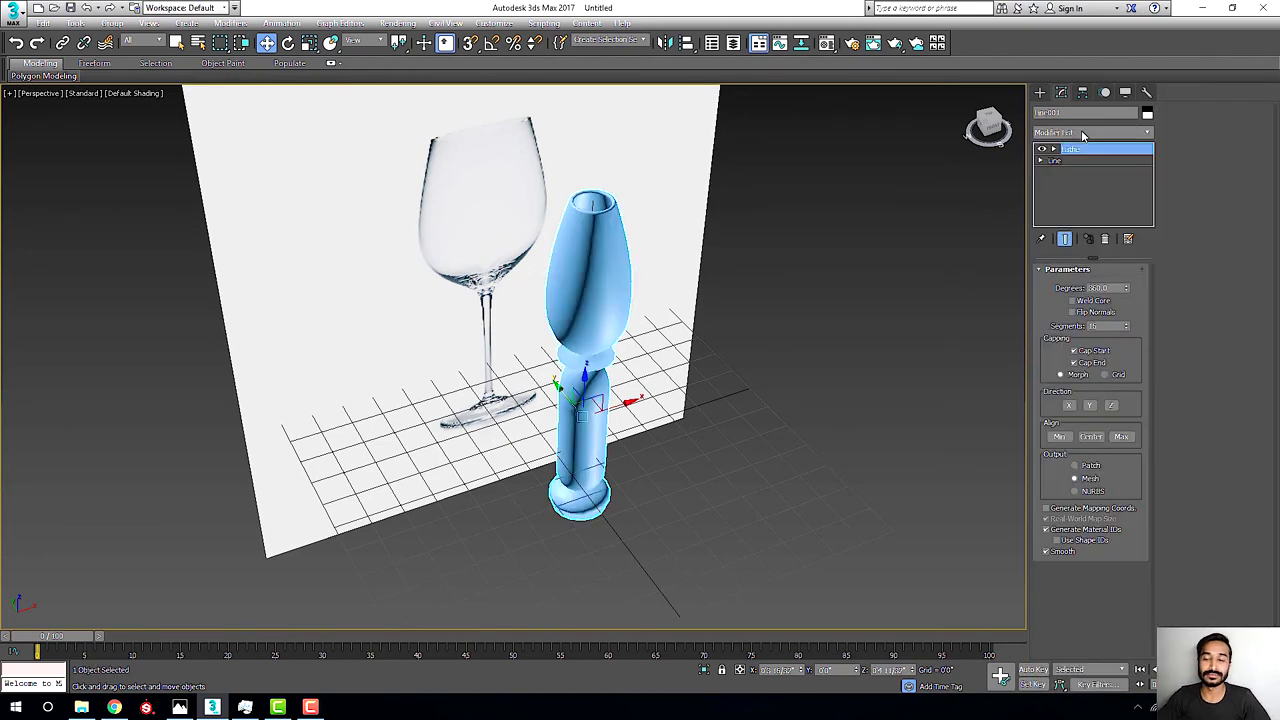
mouse_move(945, 237)
alt+middle_down()
mouse_move(593, 308)
mouse_move(621, 391)
alt+middle_up()
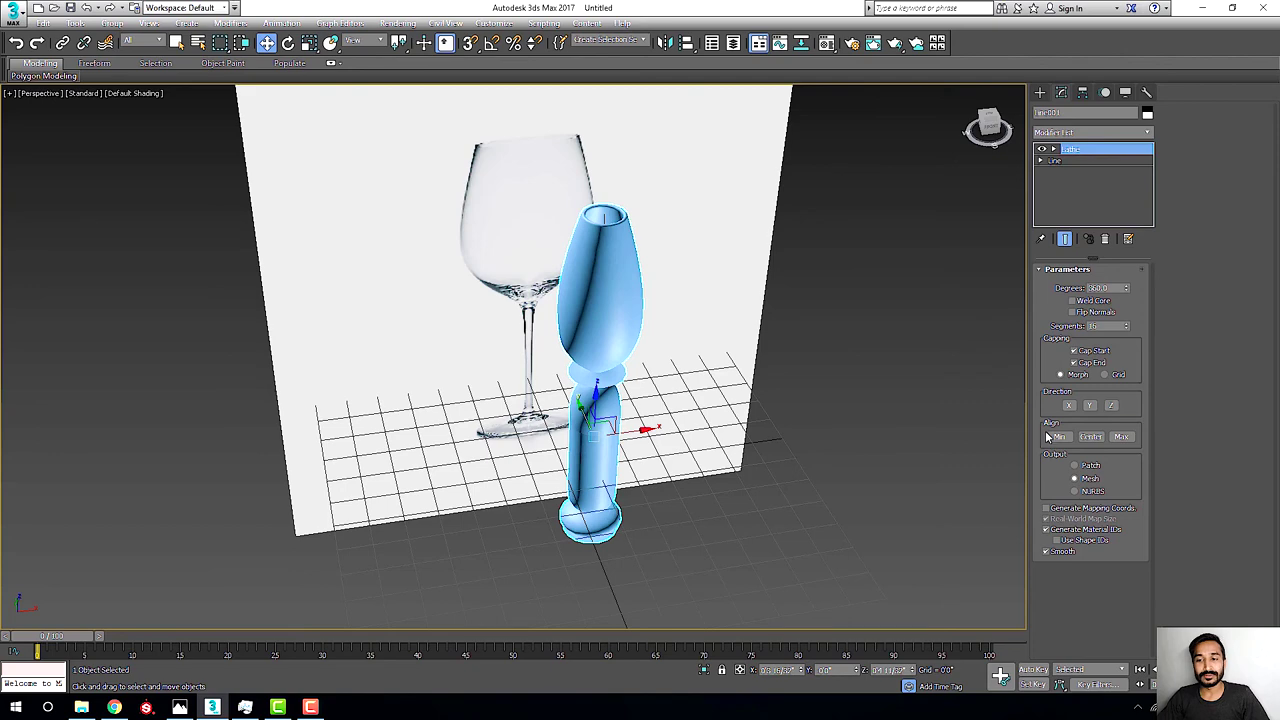
click(1057, 437)
Orbit and zoom to inspect the lathed glass from above the bowl and from the side.
alt+middle_drag(846, 434, 582, 392)
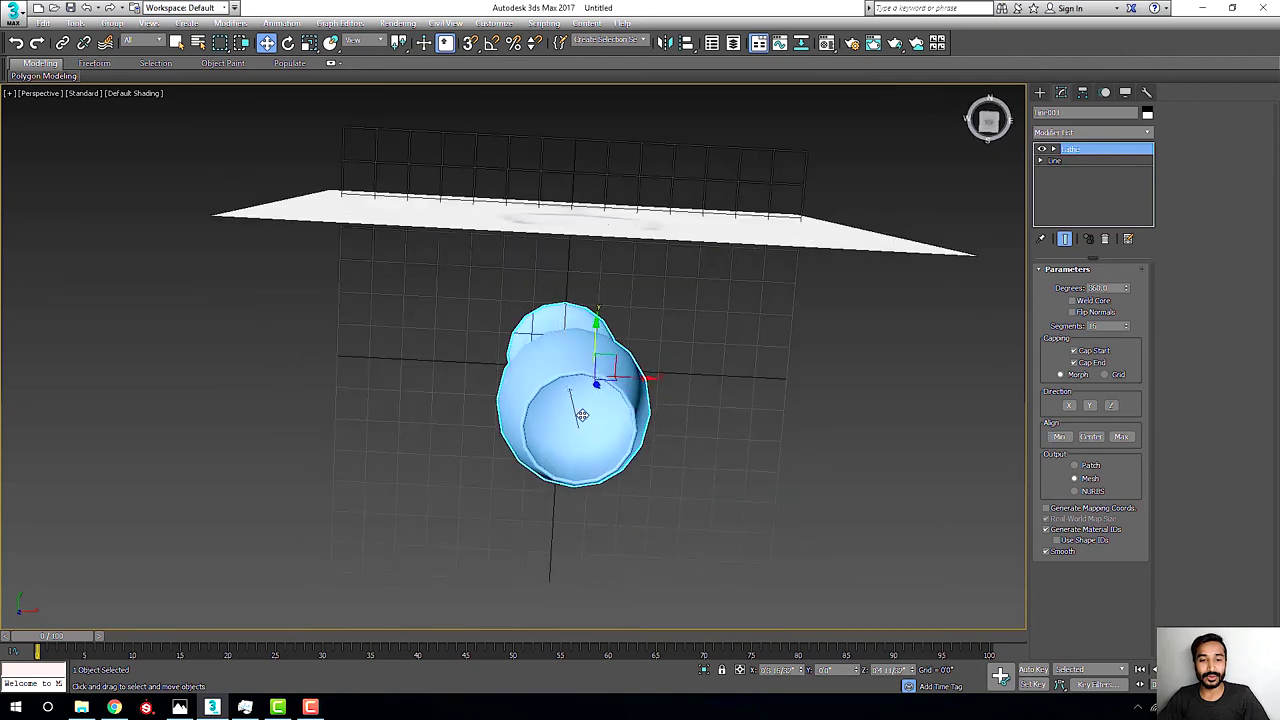
scroll(582, 392, up, 5)
scroll(590, 395, up, 3)
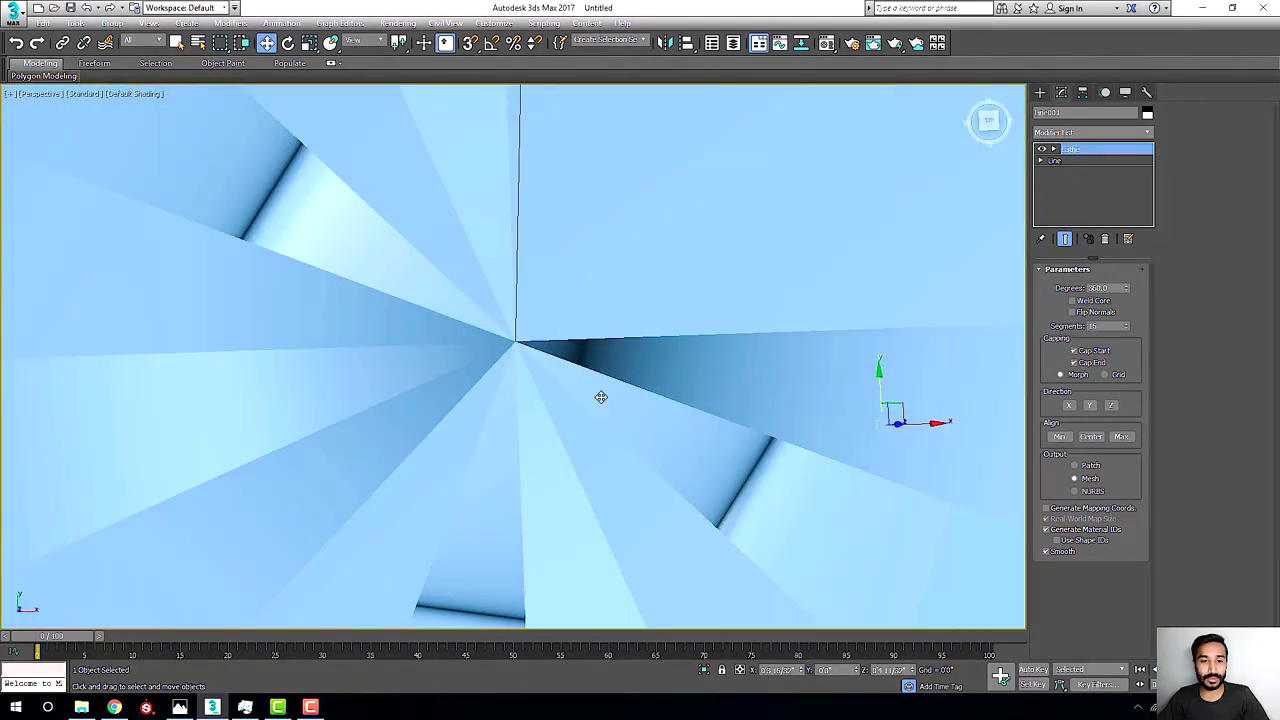
scroll(513, 340, down, 4)
scroll(537, 357, down, 4)
scroll(563, 371, down, 1)
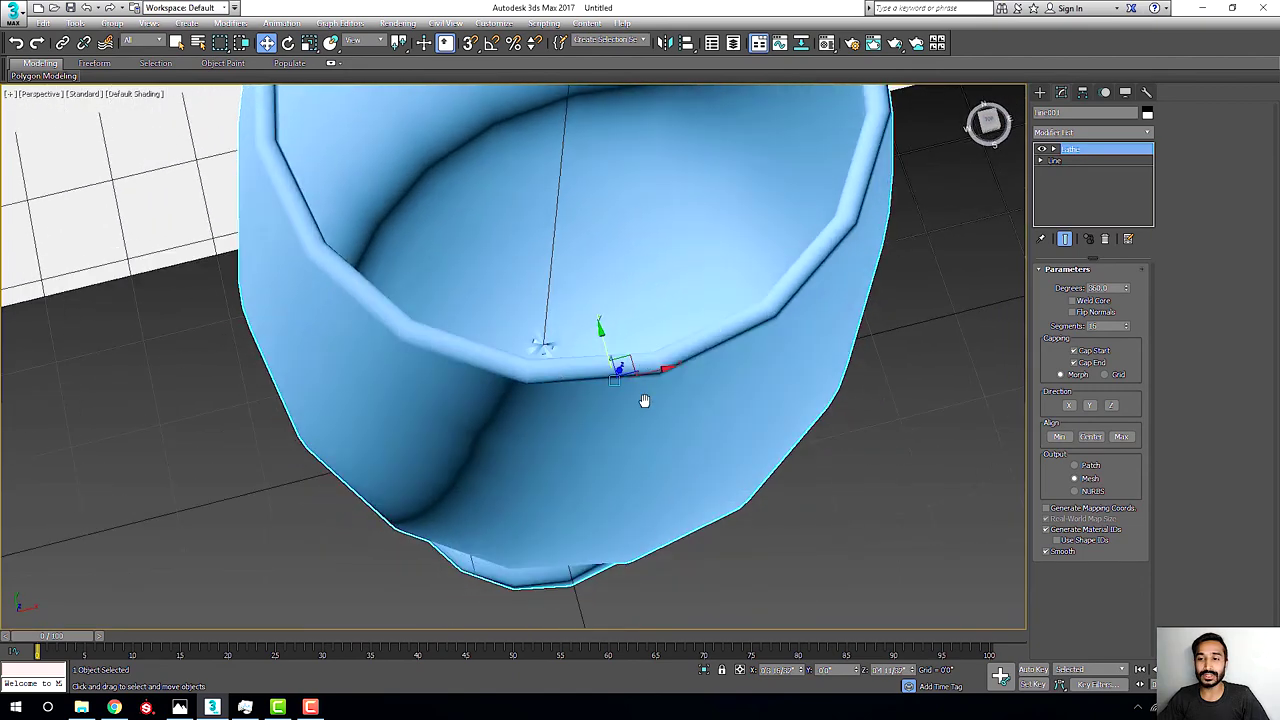
scroll(646, 400, down, 3)
alt+middle_drag(626, 419, 609, 402)
scroll(546, 406, up, 5)
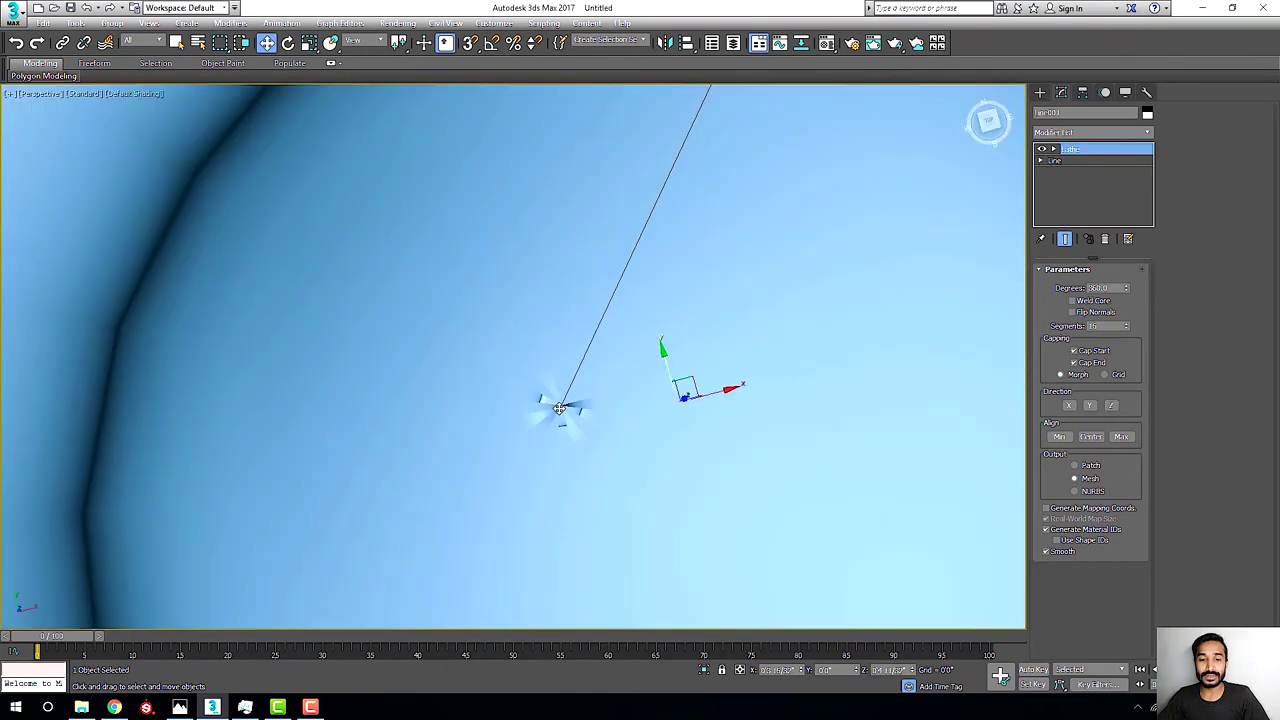
scroll(557, 408, down, 5)
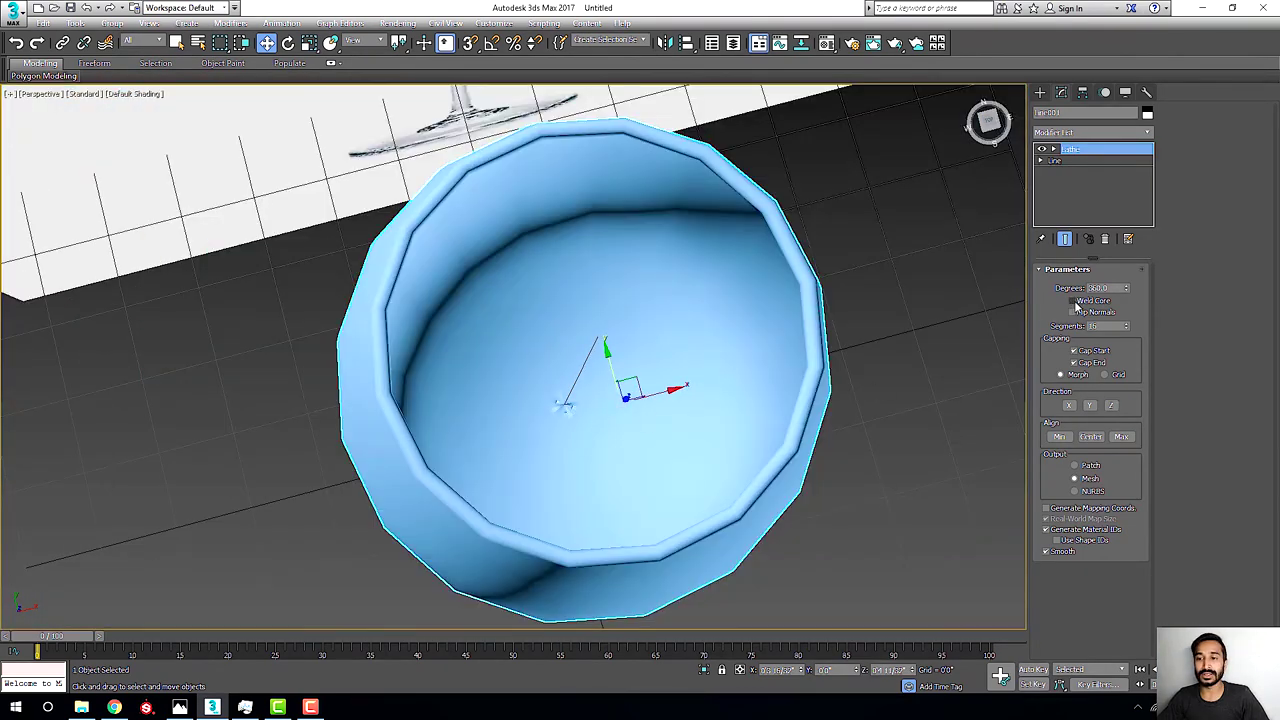
scroll(583, 456, down, 5)
mouse_move(583, 456)
alt+middle_down()
mouse_move(585, 355)
mouse_move(600, 477)
mouse_move(705, 360)
mouse_move(598, 355)
mouse_move(583, 523)
mouse_move(589, 491)
mouse_move(600, 517)
mouse_move(680, 422)
alt+middle_up()
scroll(583, 523, up, 5)
With Show End Result on, pull the outer base vertex outward along X to widen the foot.
click(1042, 162)
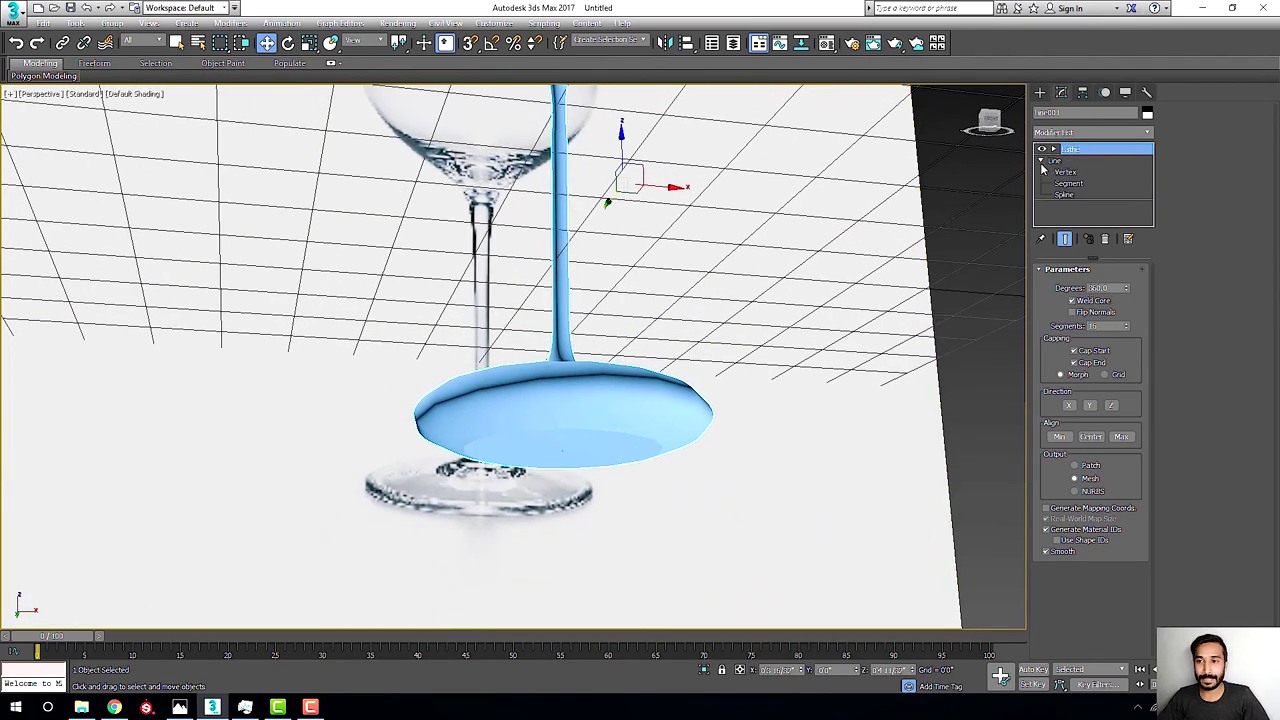
click(657, 452)
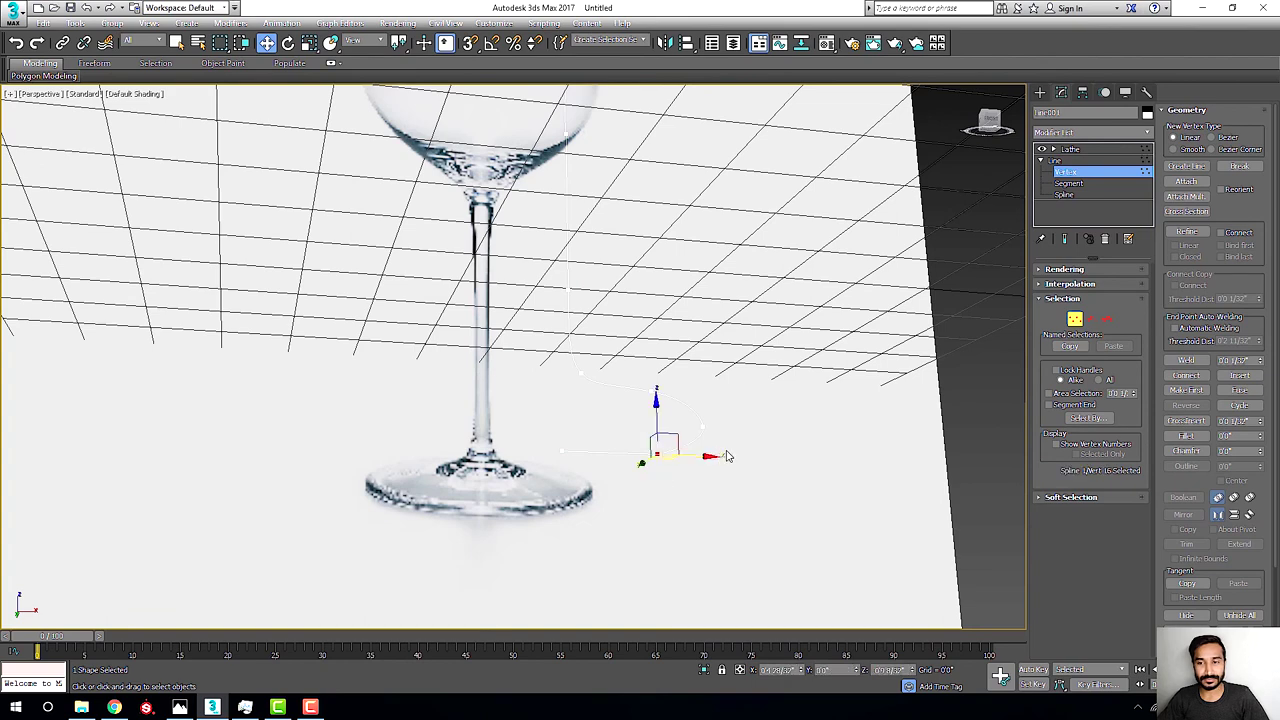
alt+middle_drag(657, 452, 1015, 314)
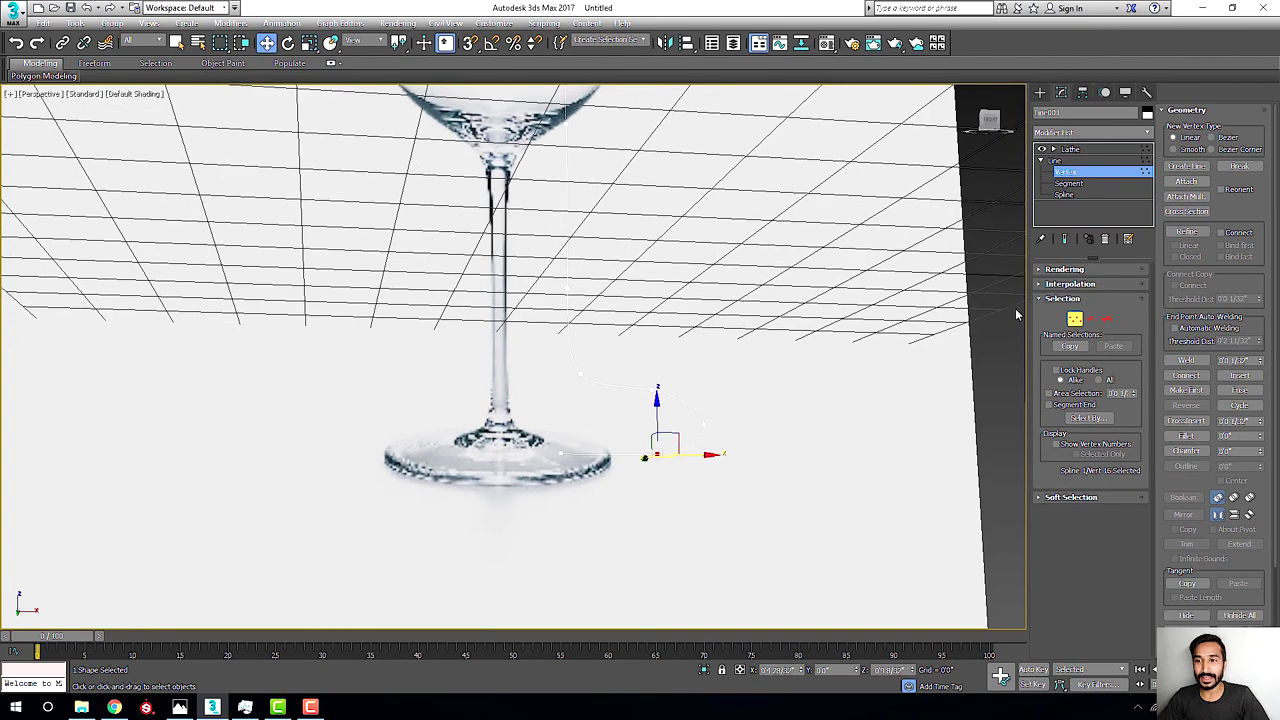
click(1065, 240)
scroll(680, 468, up, 2)
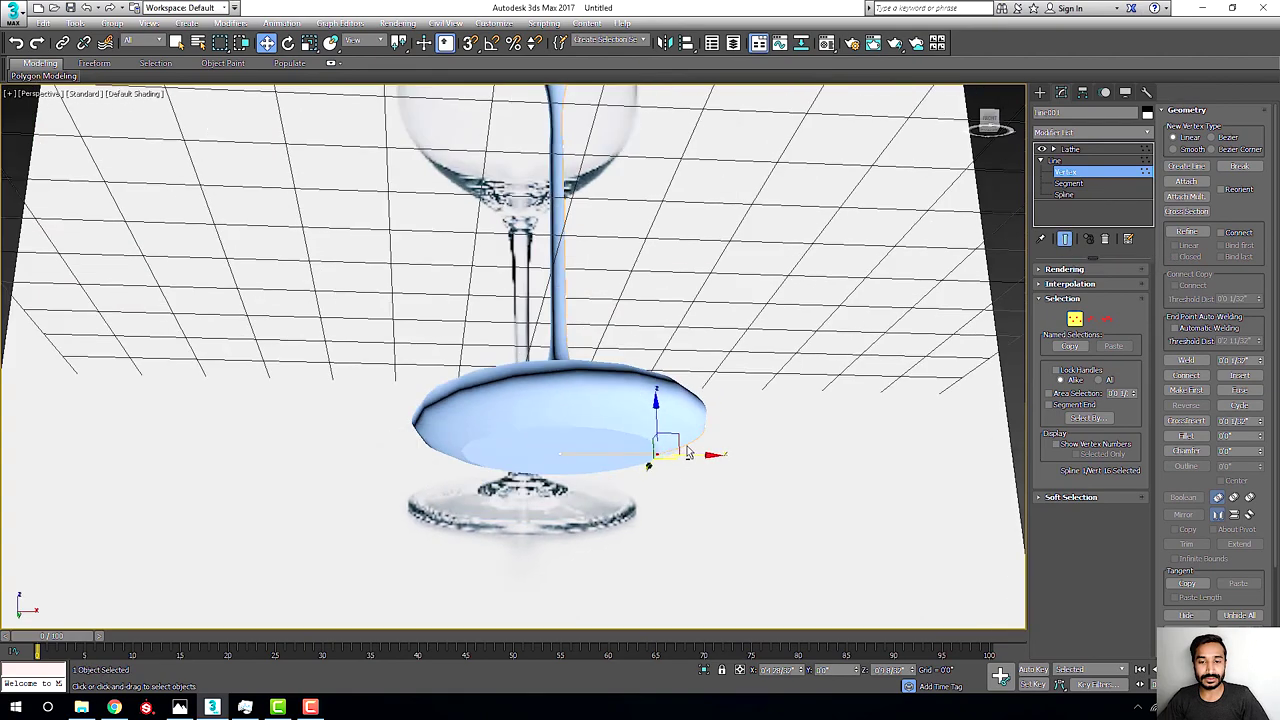
scroll(680, 468, up, 3)
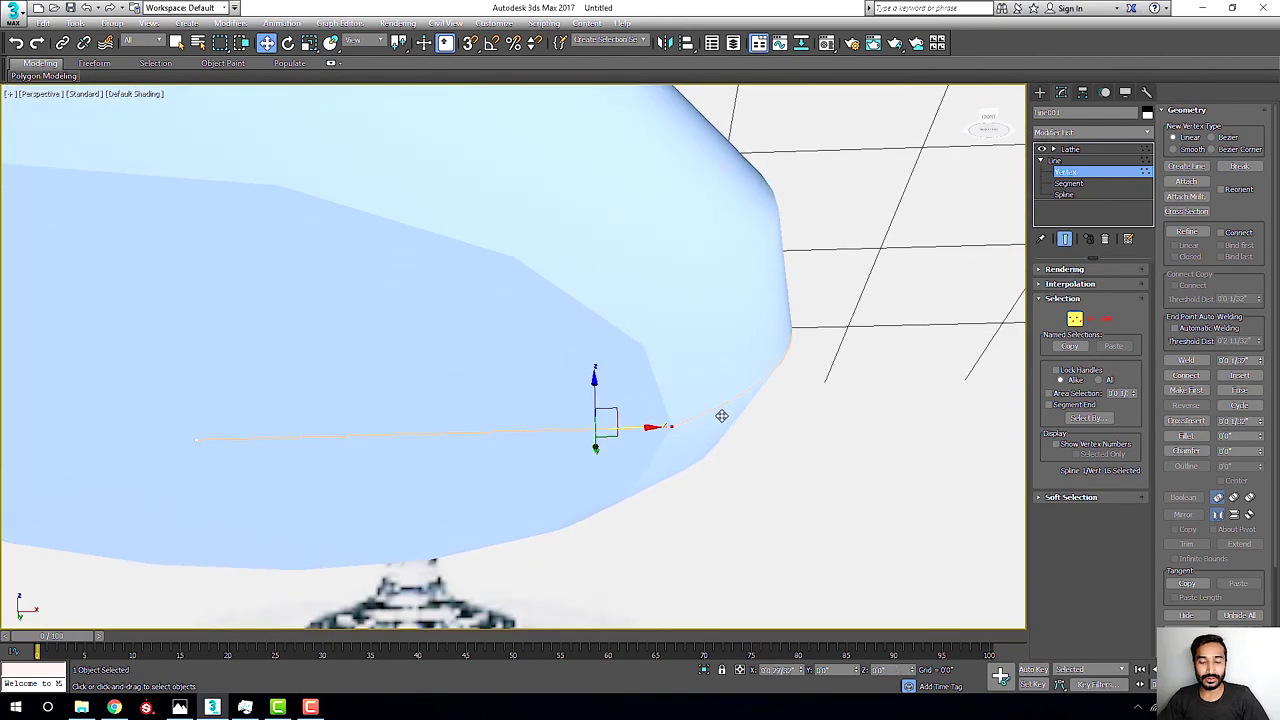
drag(643, 428, 736, 415)
scroll(735, 410, down, 5)
mouse_move(737, 400)
alt+middle_down()
mouse_move(737, 431)
mouse_move(805, 445)
alt+middle_up()
scroll(731, 425, up, 3)
scroll(731, 425, down, 3)
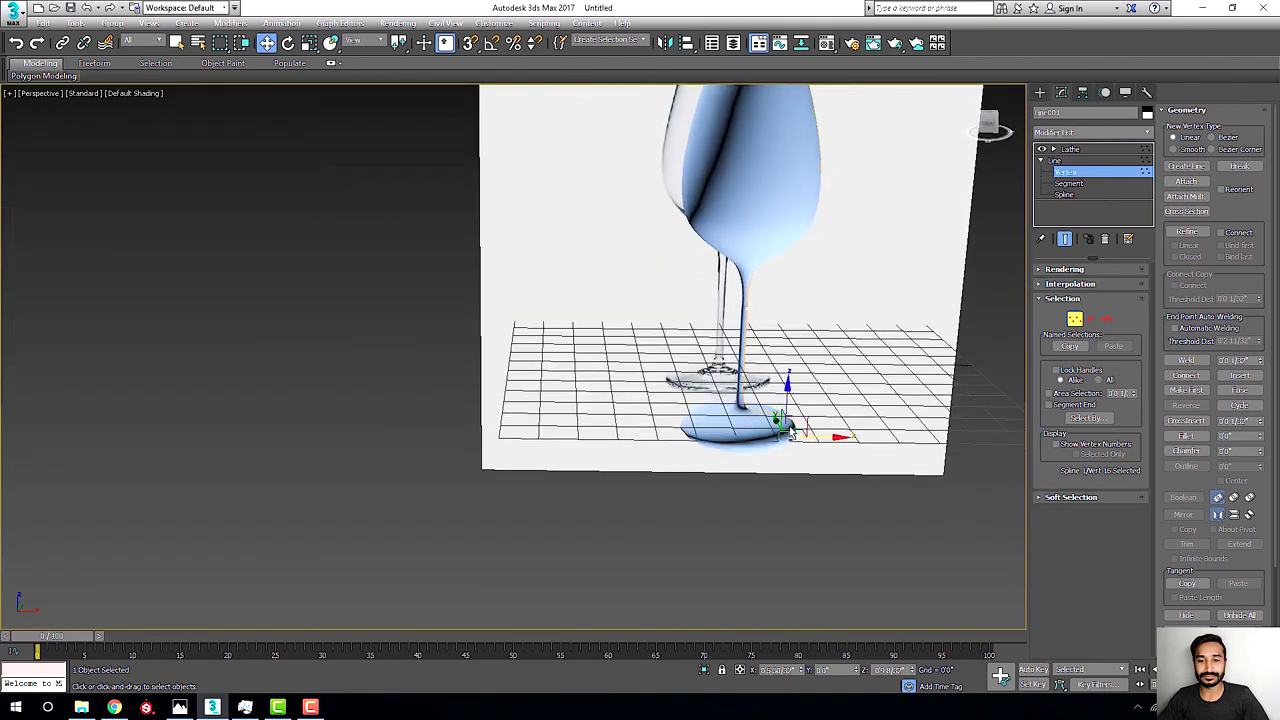
Return to the Line level and orbit around the finished wine glass.
click(1062, 163)
scroll(700, 300, down, 3)
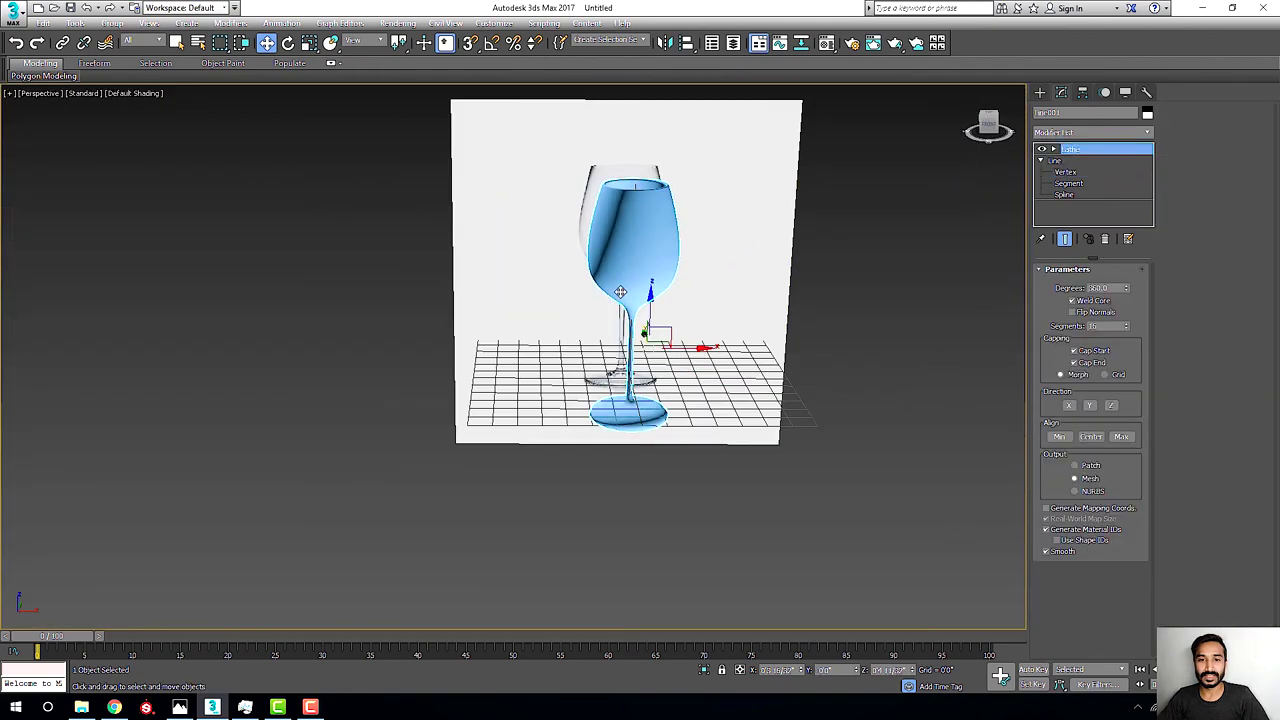
mouse_move(700, 300)
alt+middle_down()
mouse_move(660, 310)
mouse_move(530, 400)
mouse_move(574, 394)
mouse_move(555, 414)
alt+middle_up()
scroll(646, 310, up, 3)
click(1040, 93)
click(732, 288)
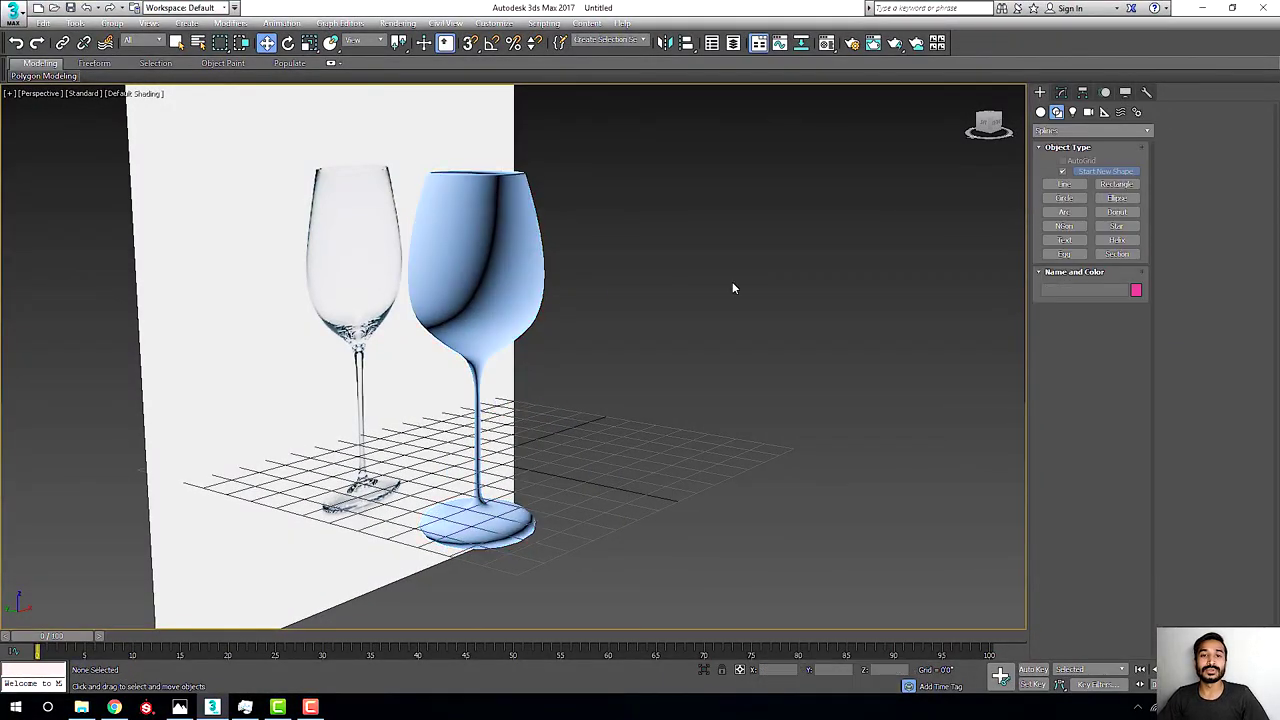